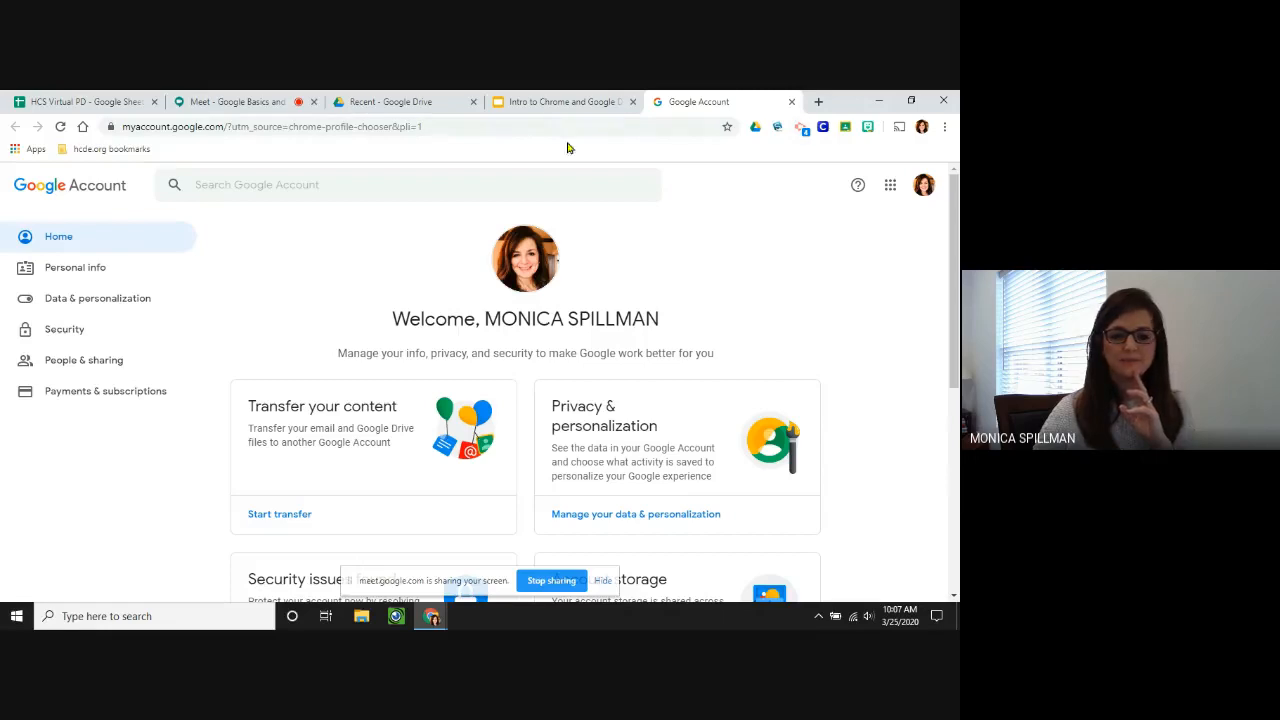
# Close the Google Account tab, check the signed-in Chrome profiles, and advance to slide 5 on Google Drive.
pyautogui.click(792, 103)
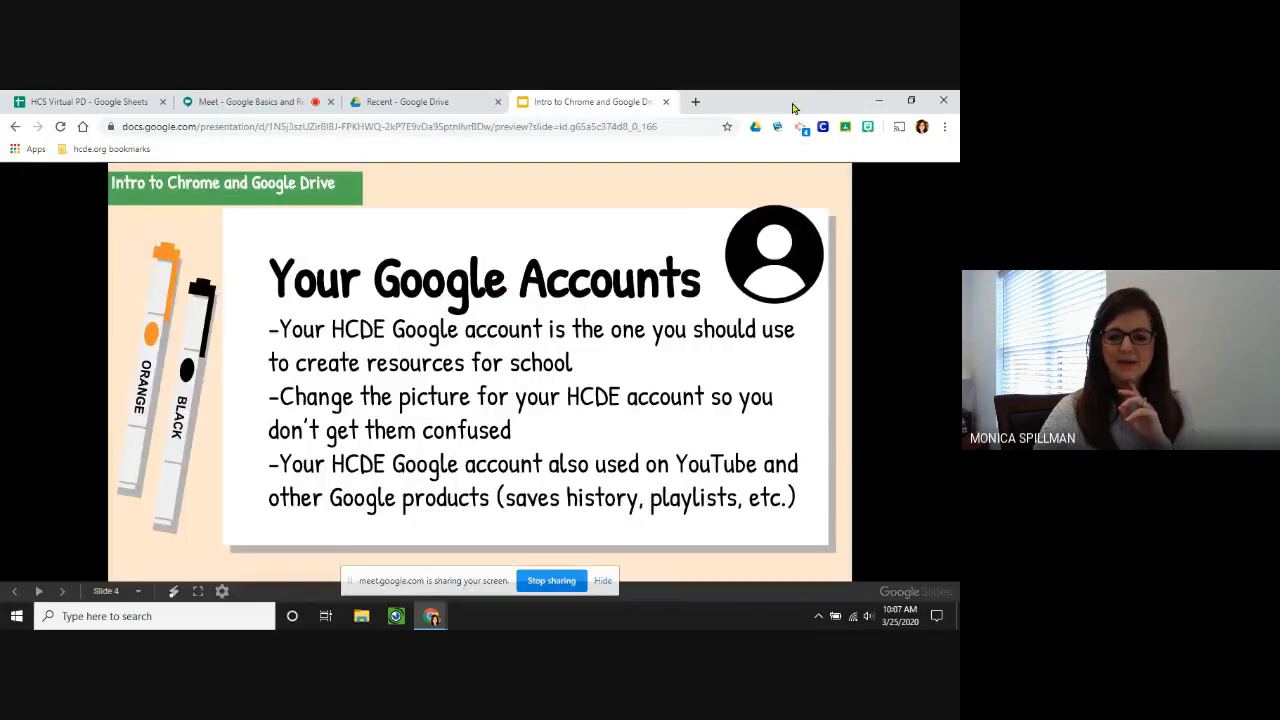
pyautogui.click(921, 128)
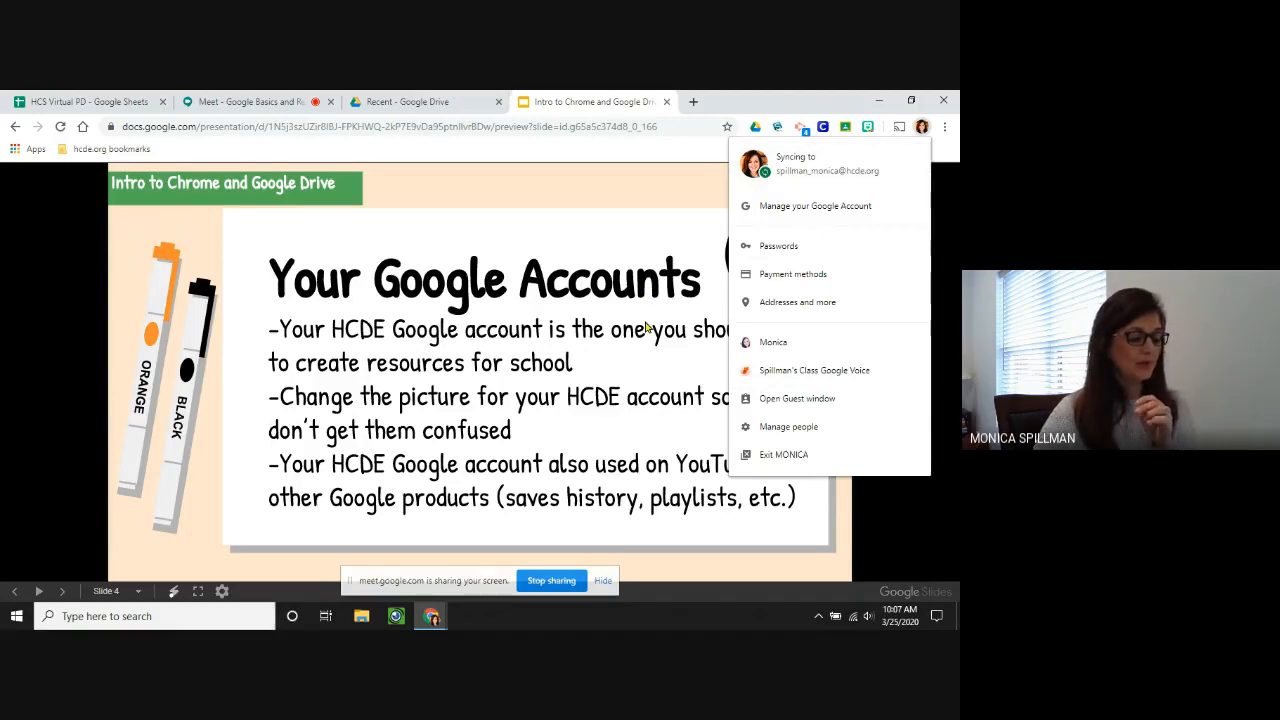
pyautogui.click(627, 353)
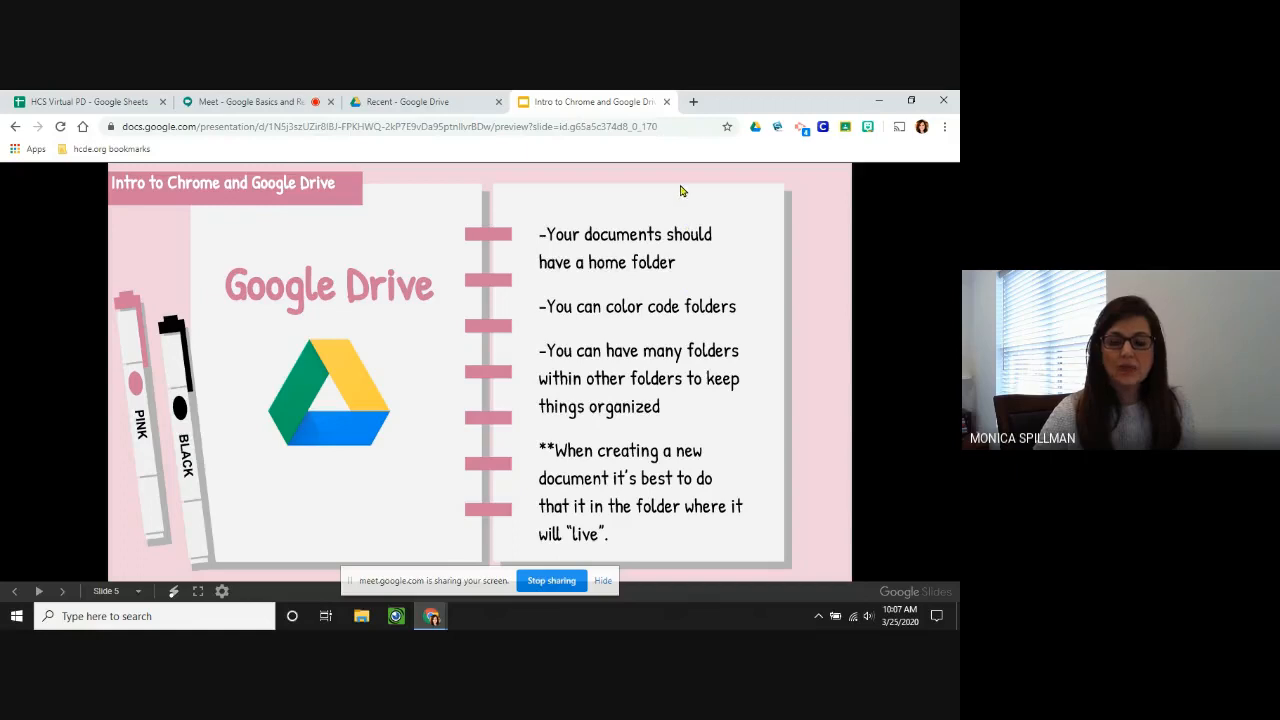
pyautogui.click(693, 101)
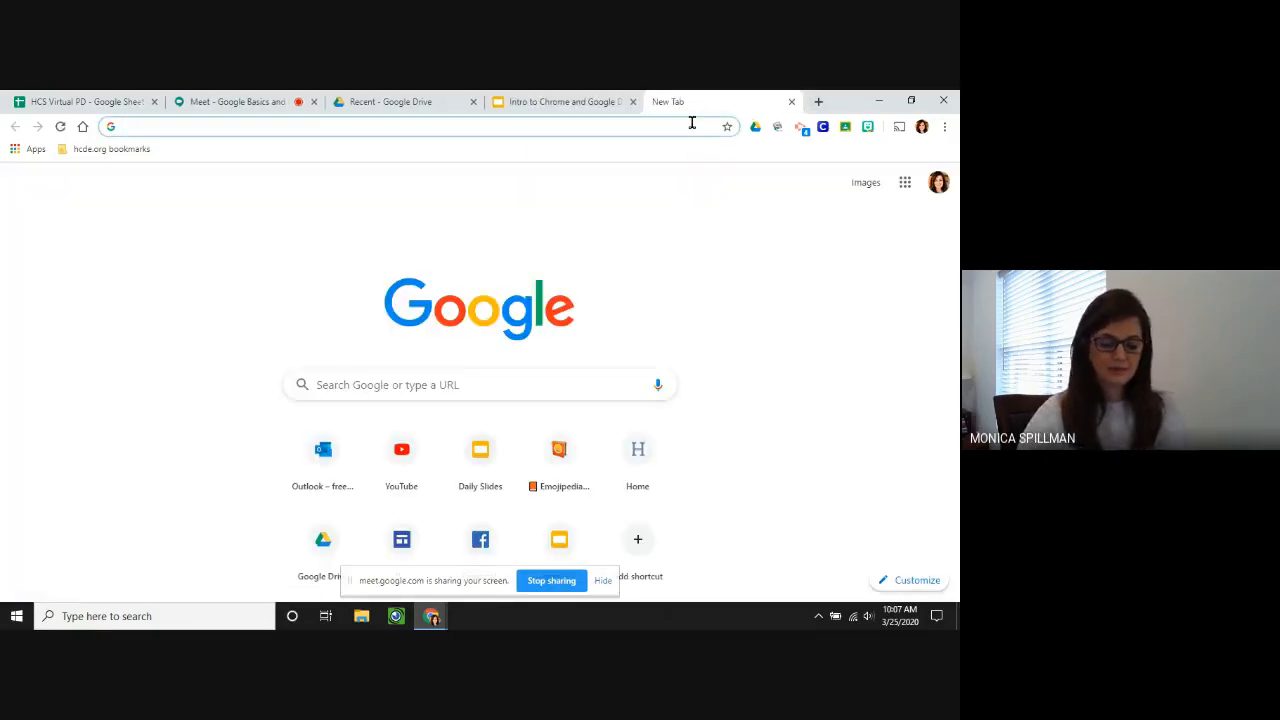
pyautogui.write('driv')
pyautogui.press('Return')
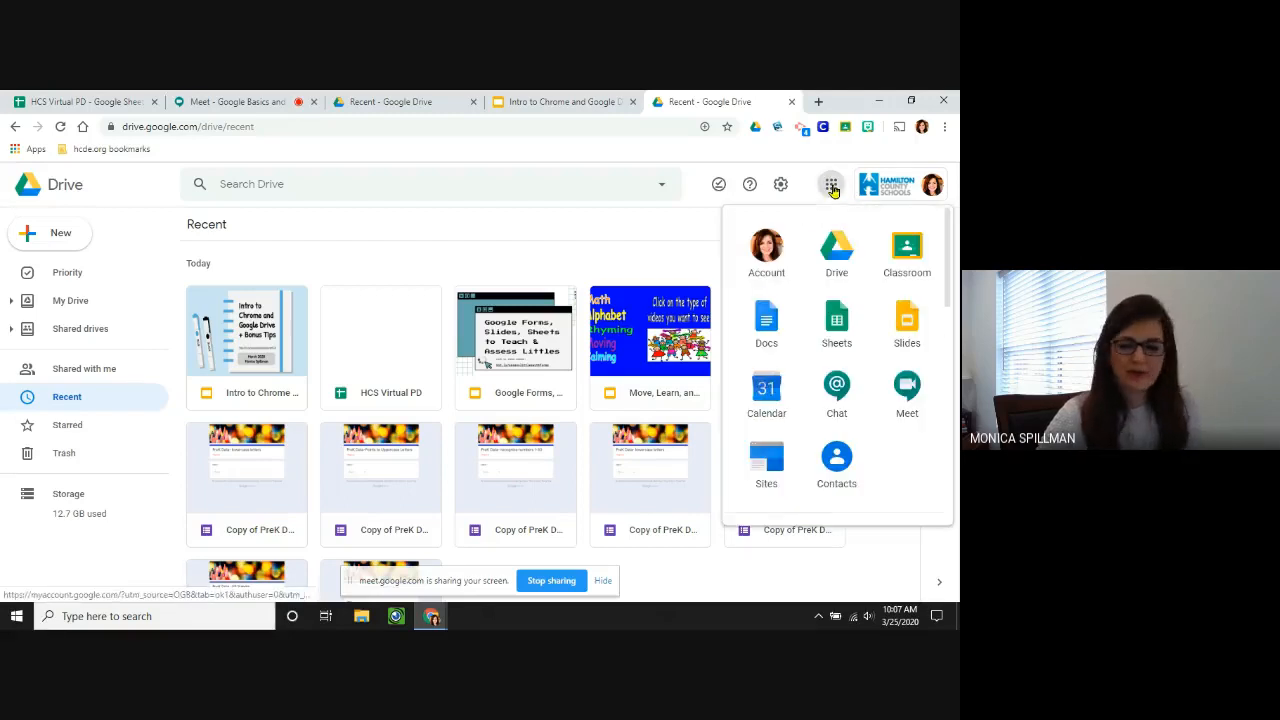
pyautogui.click(832, 188)
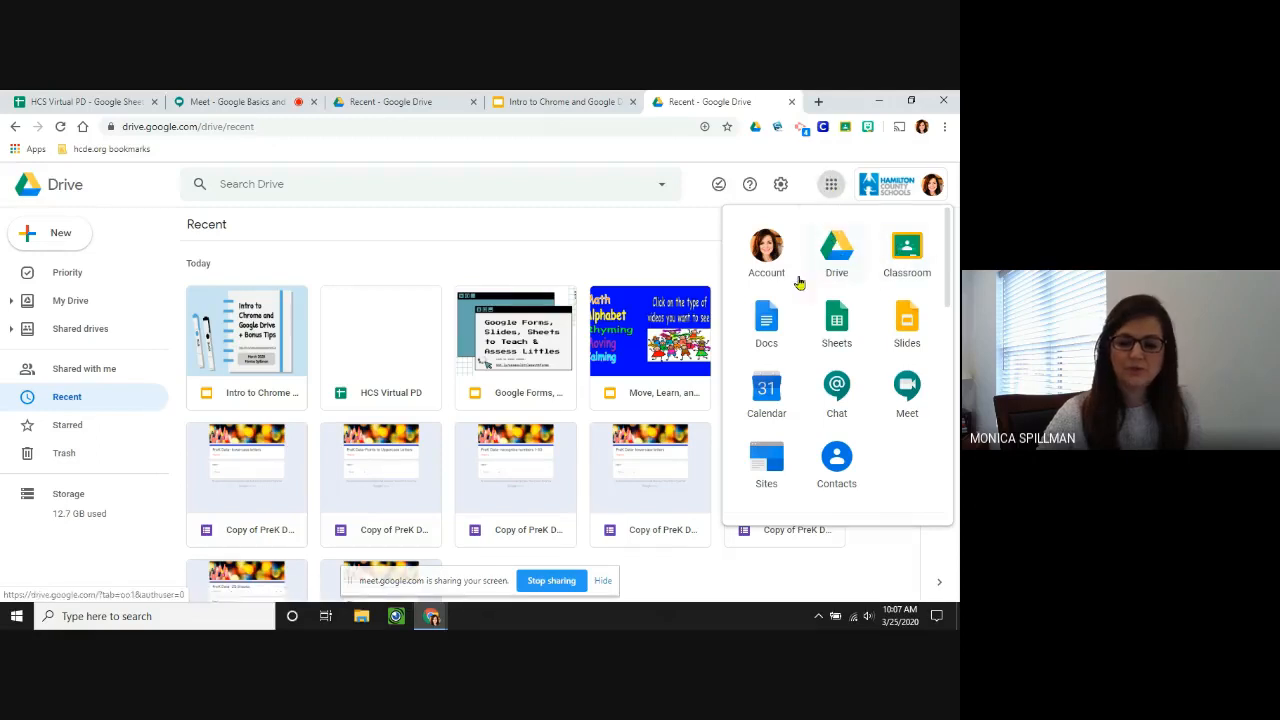
pyautogui.click(910, 252)
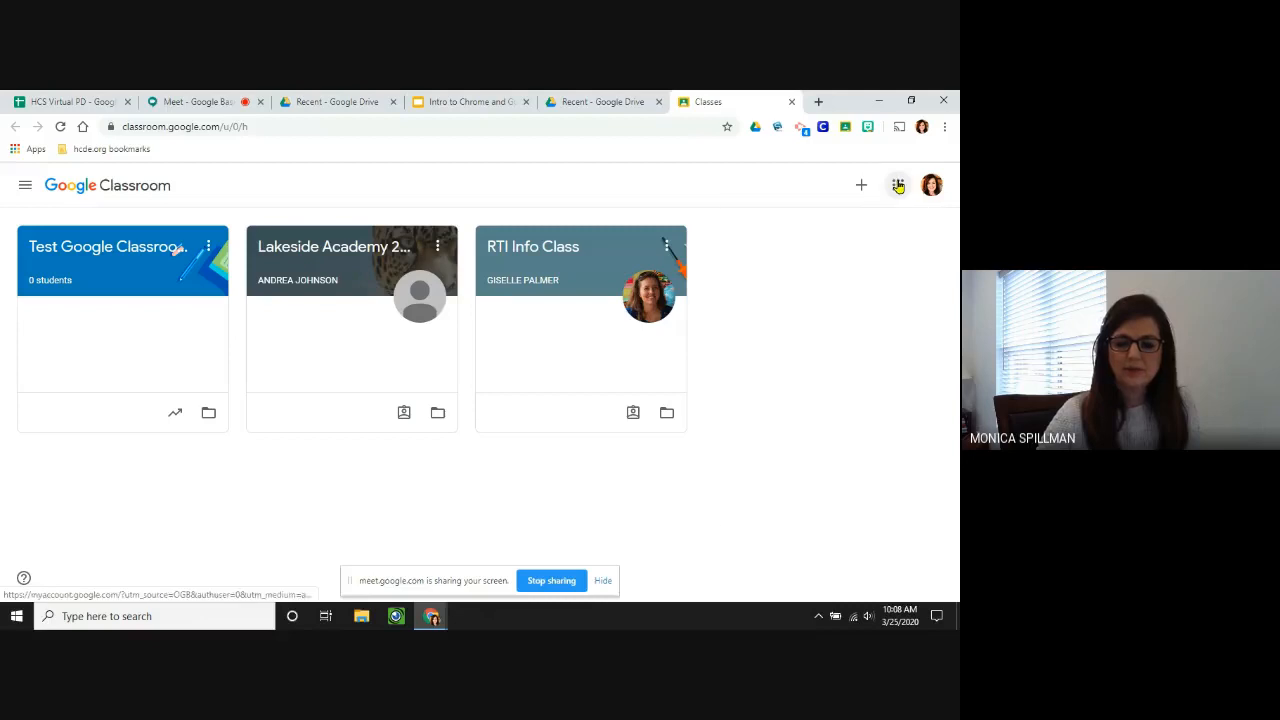
pyautogui.click(898, 186)
pyautogui.click(838, 250)
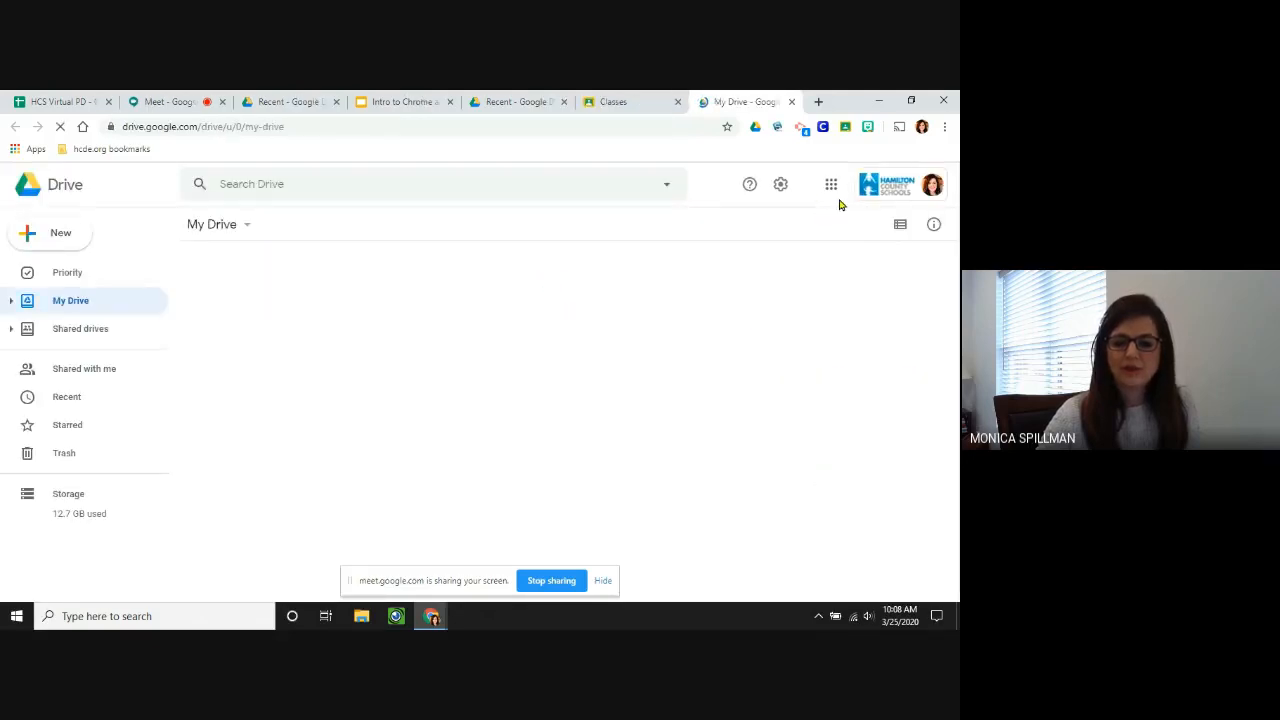
pyautogui.click(791, 102)
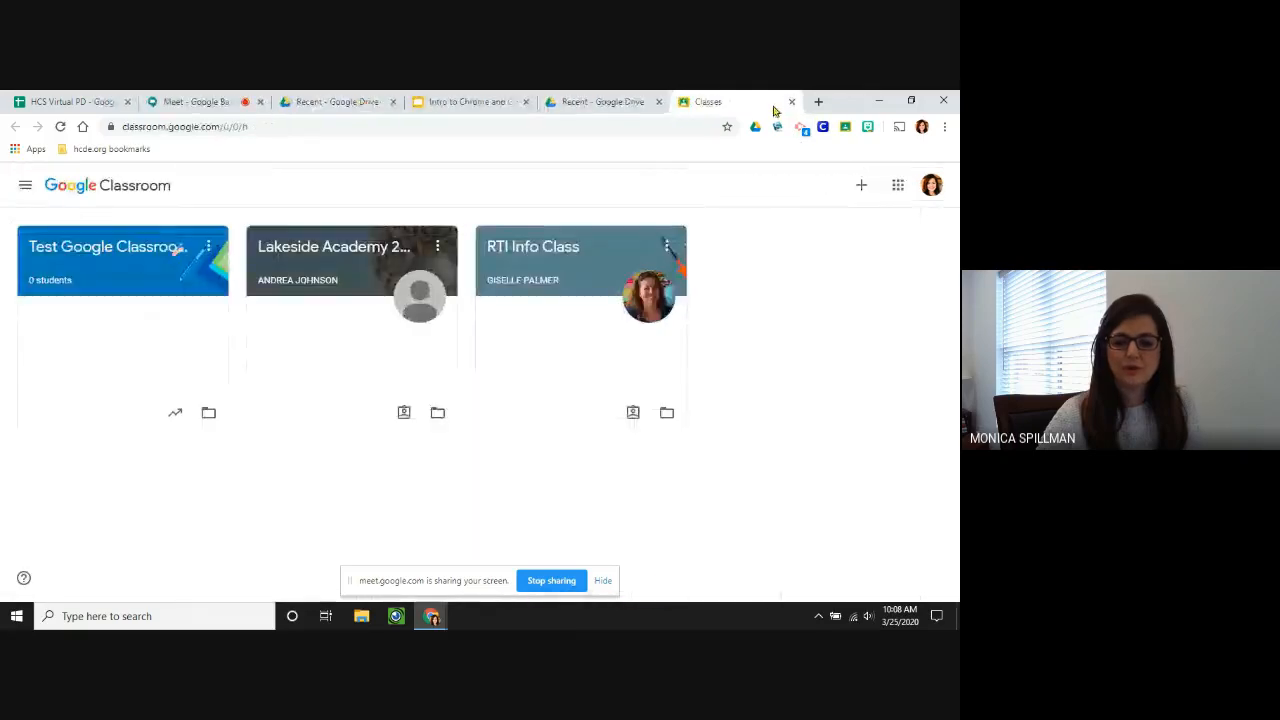
pyautogui.click(791, 102)
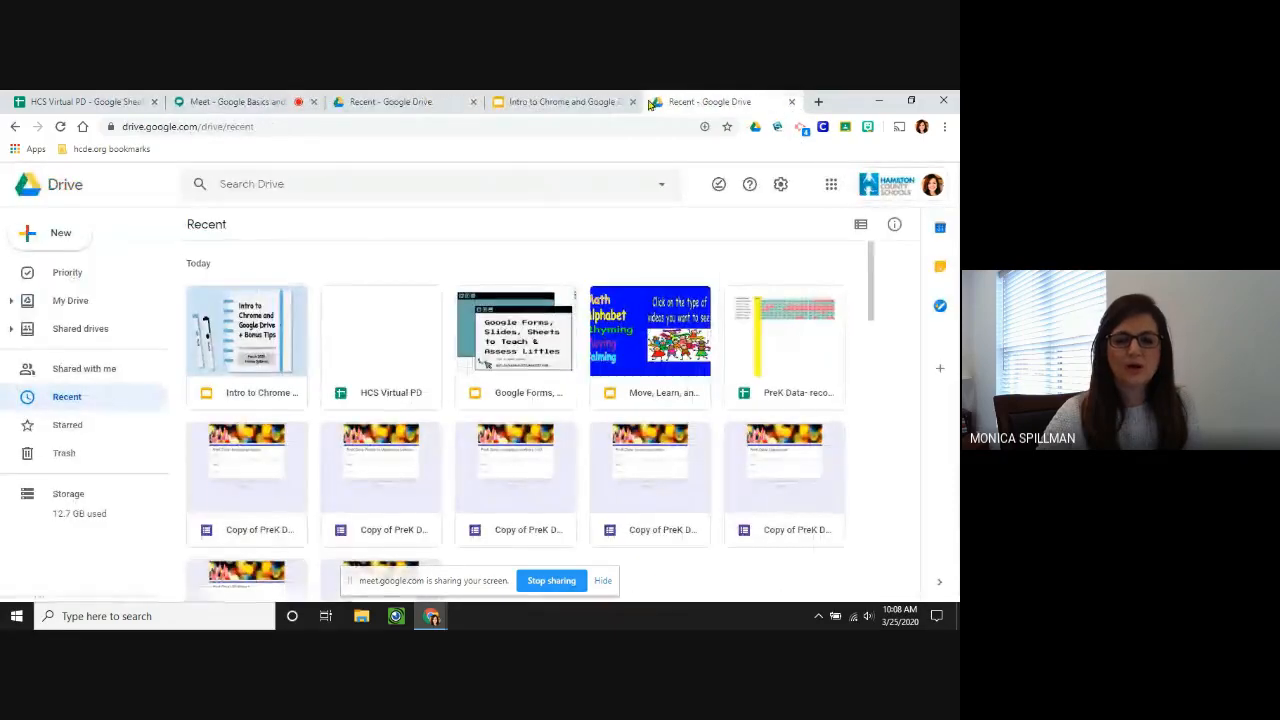
pyautogui.click(791, 102)
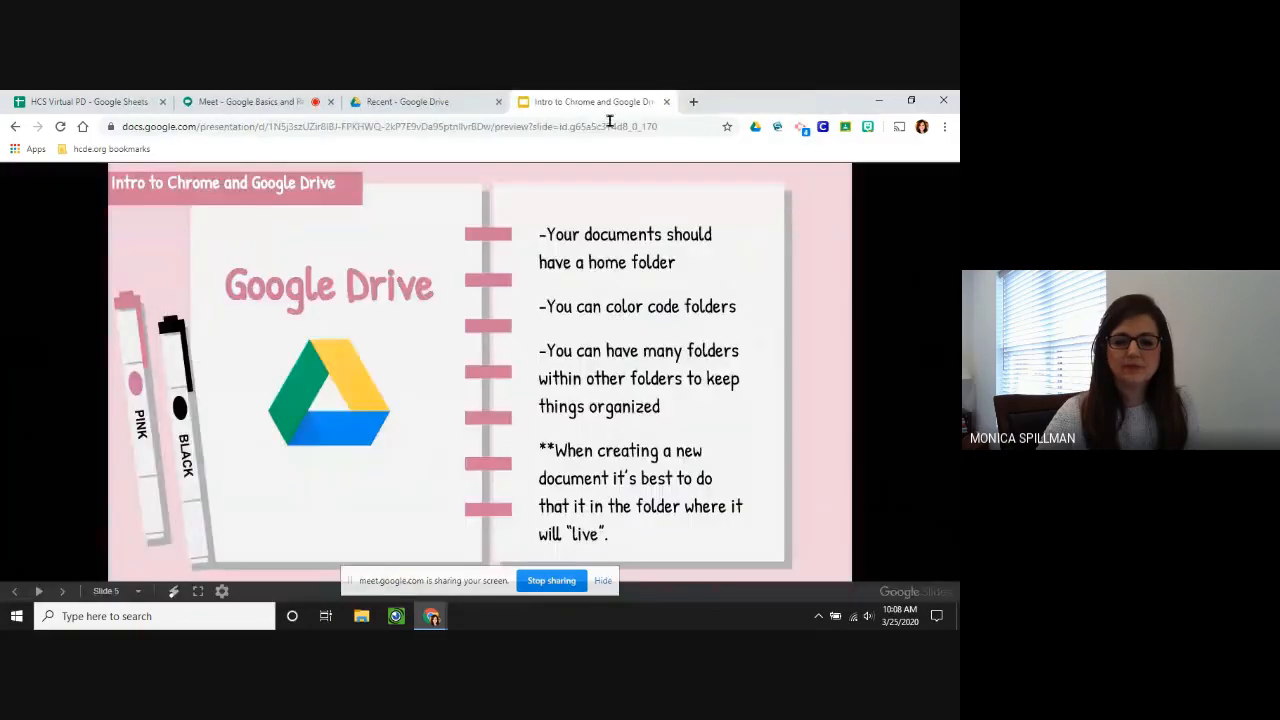
# Go from the Recent page to My Drive in list view and select Distance Learning Resources.
pyautogui.click(437, 102)
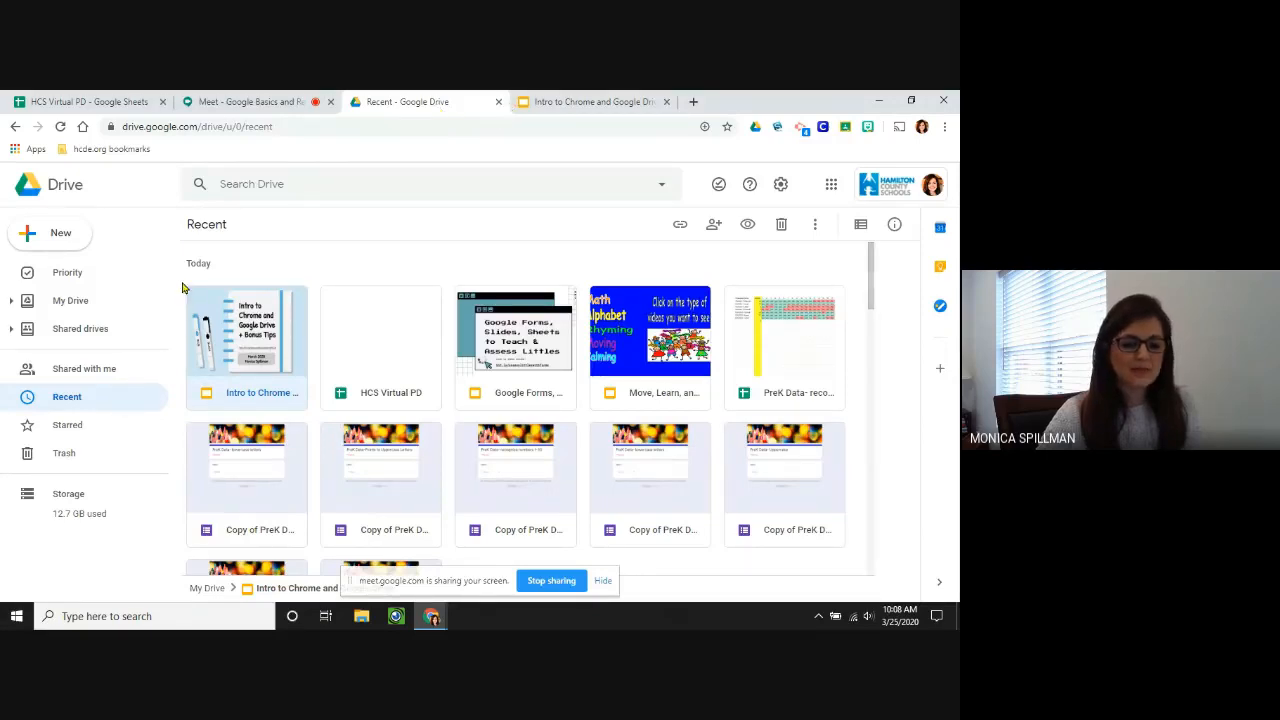
pyautogui.click(77, 302)
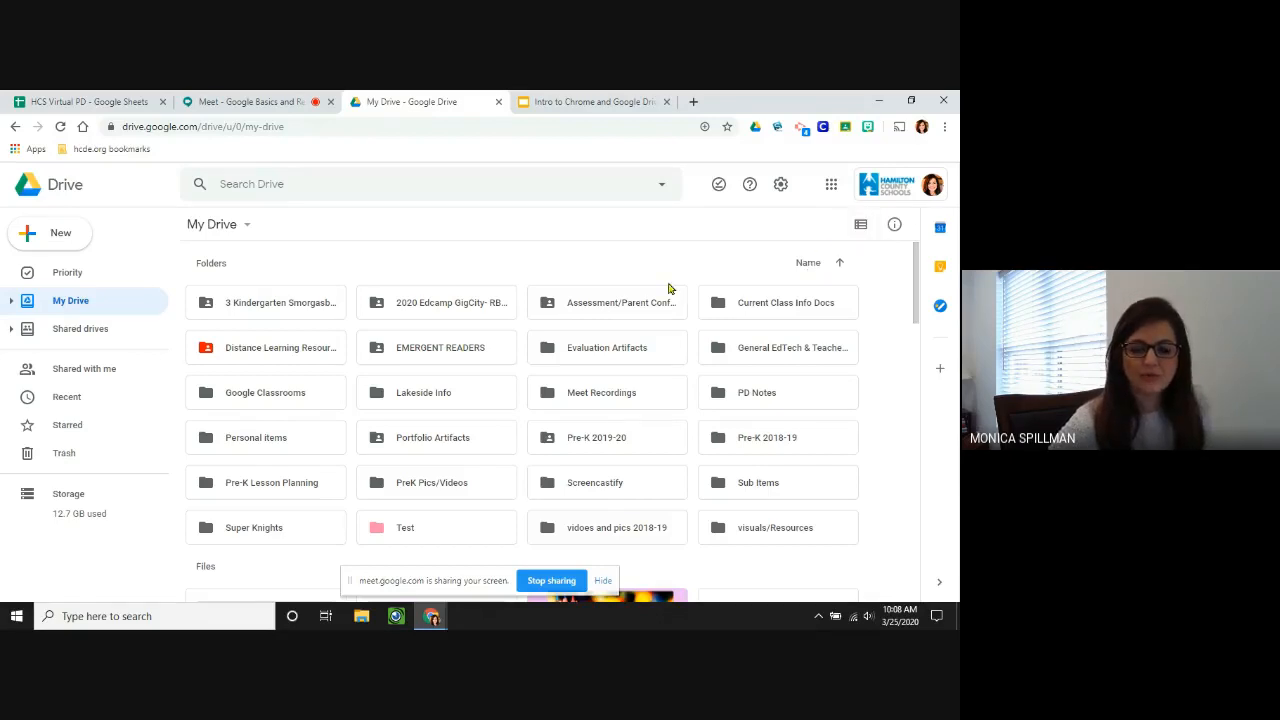
pyautogui.click(860, 225)
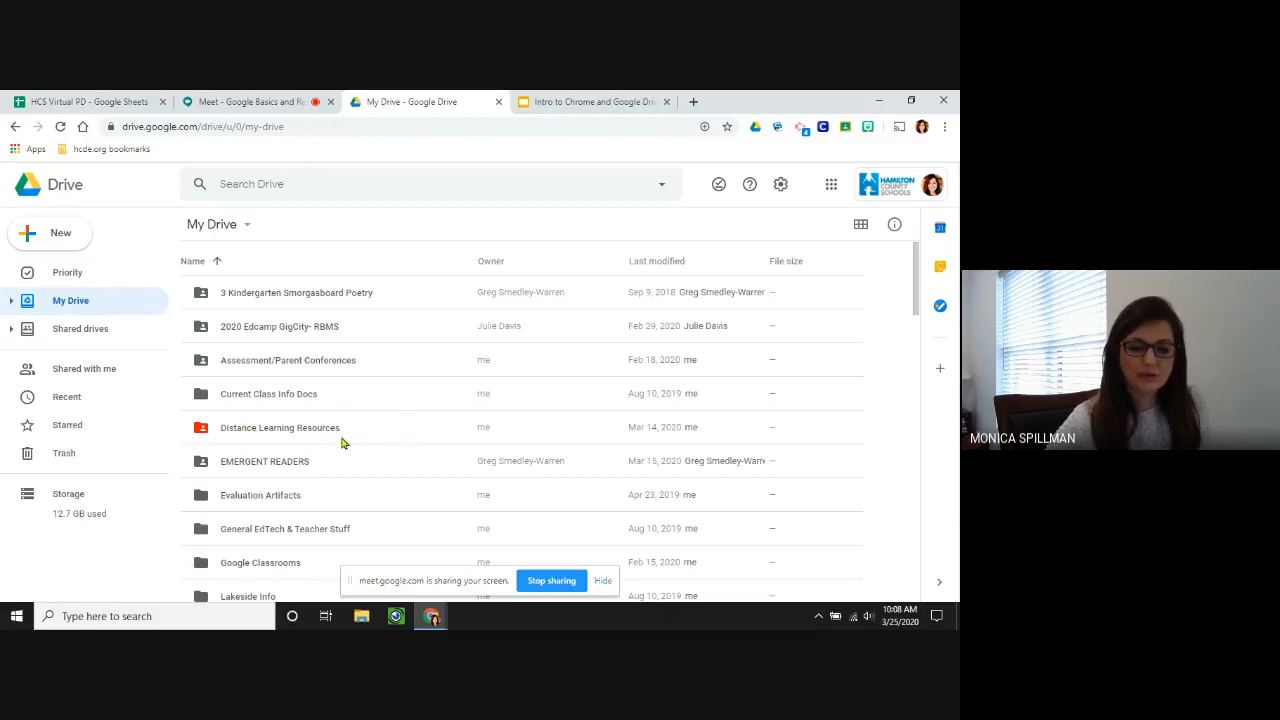
pyautogui.click(310, 432)
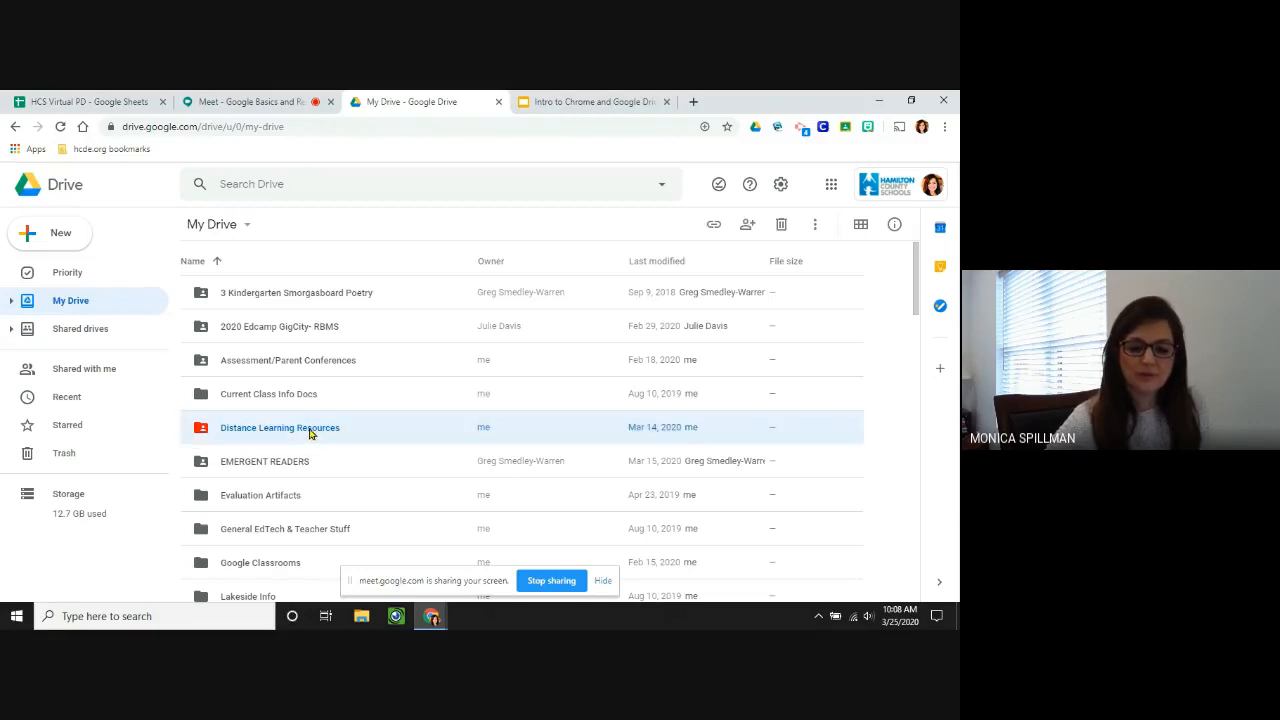
# Give the Distance Learning Resources folder a red-orange colour, then deselect it.
pyautogui.rightClick(310, 432)
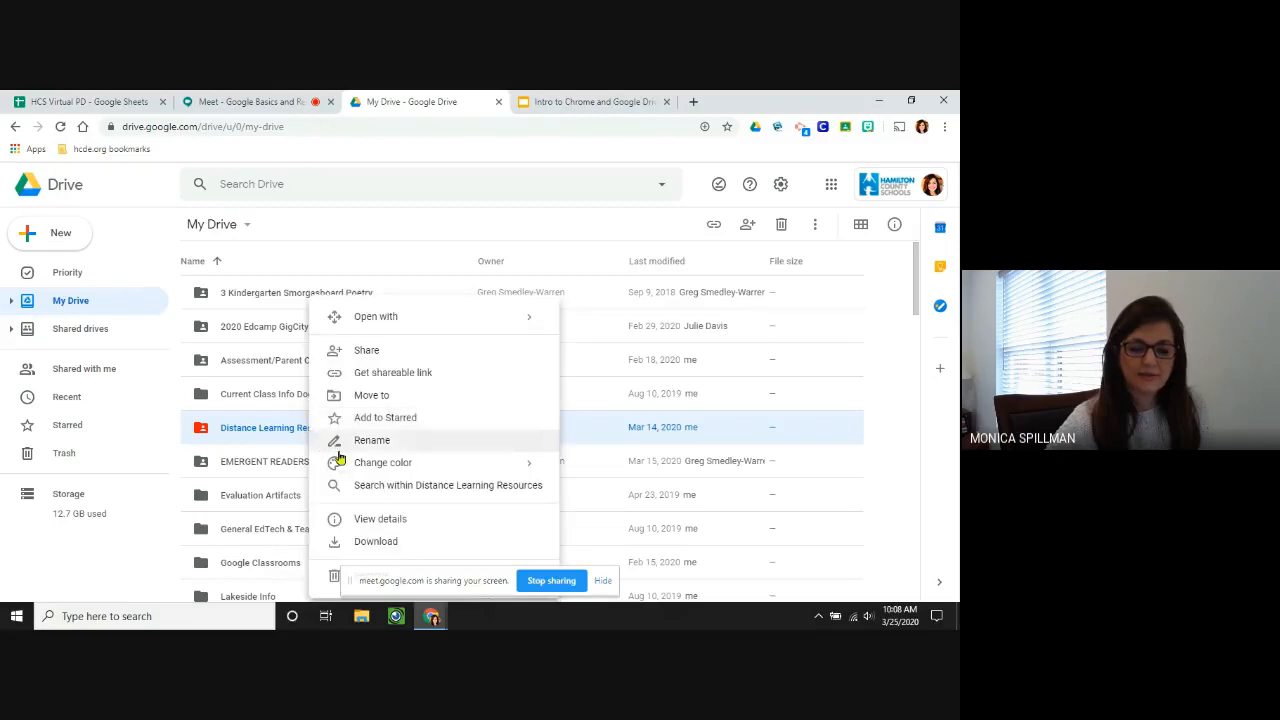
pyautogui.moveTo(394, 470)
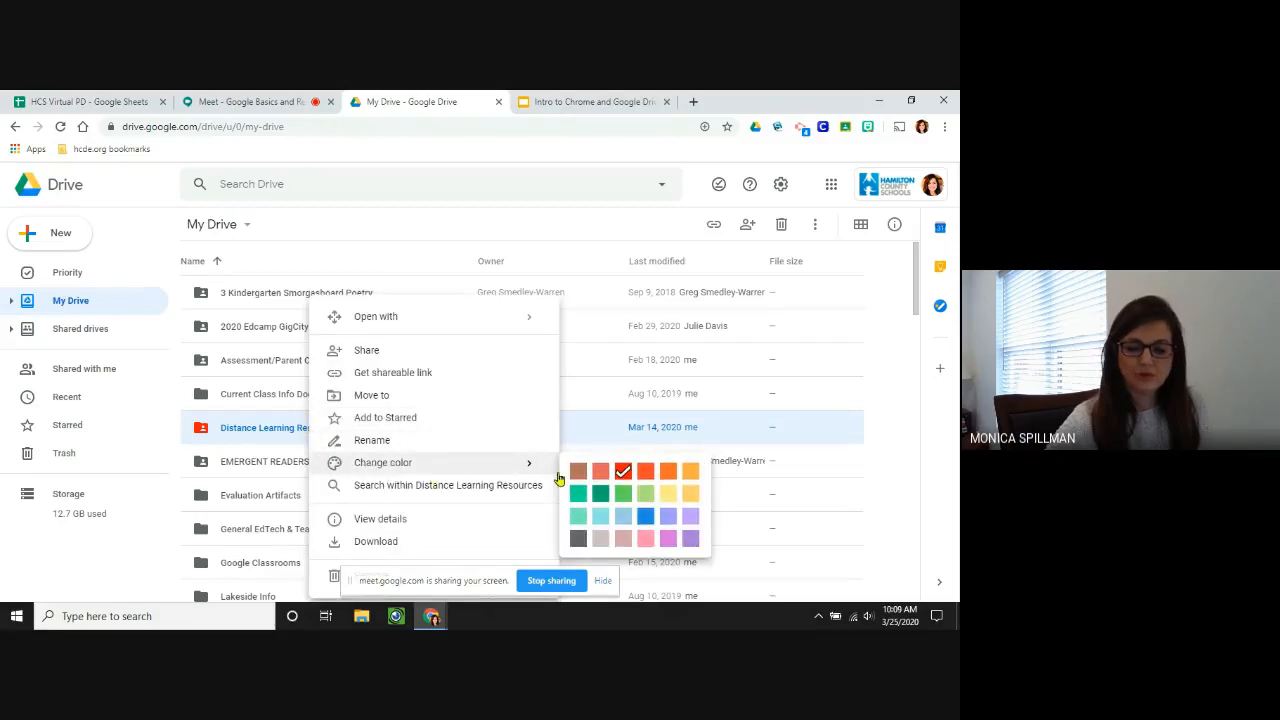
pyautogui.click(643, 477)
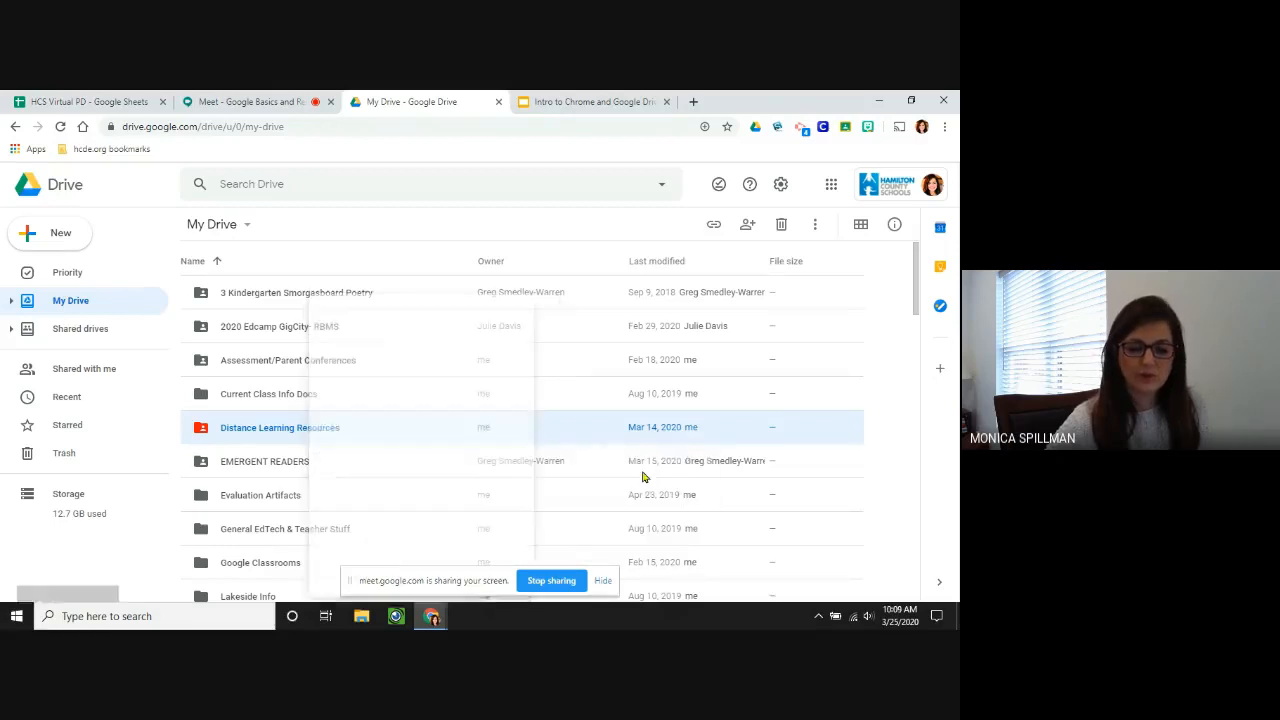
pyautogui.click(416, 251)
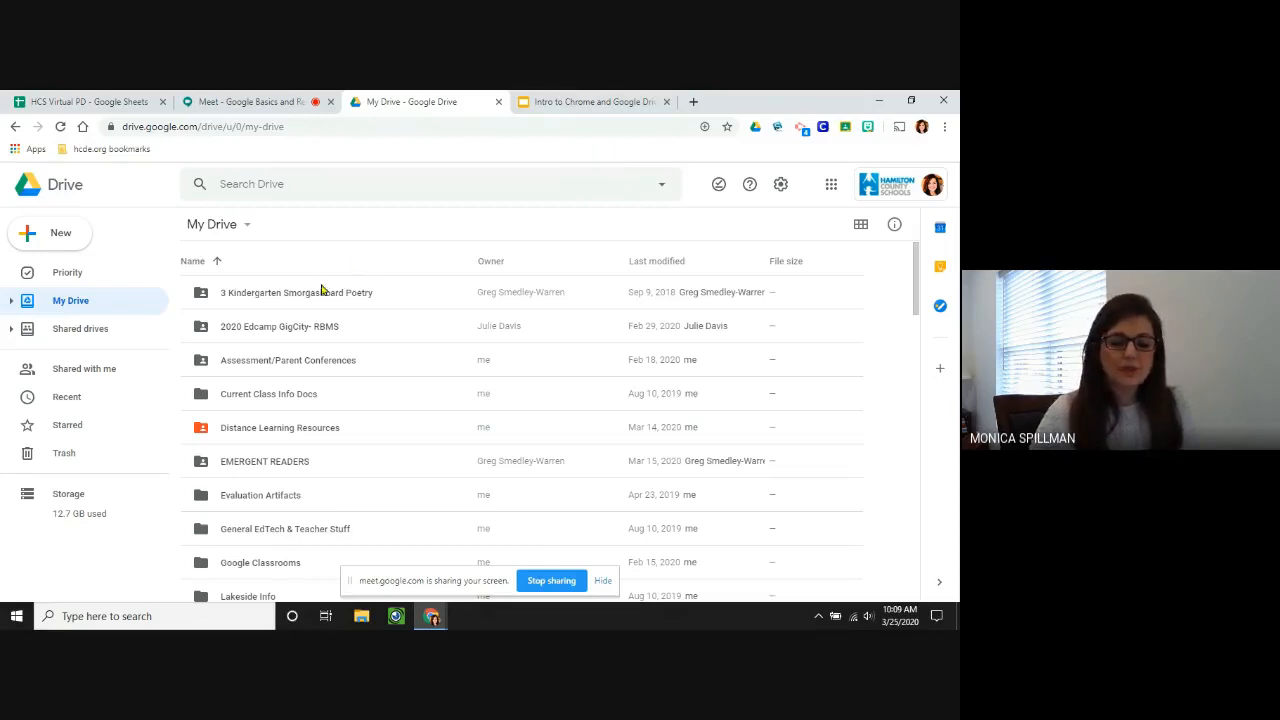
# Switch My Drive back to grid view and open the Distance Learning Resources folder.
pyautogui.click(861, 226)
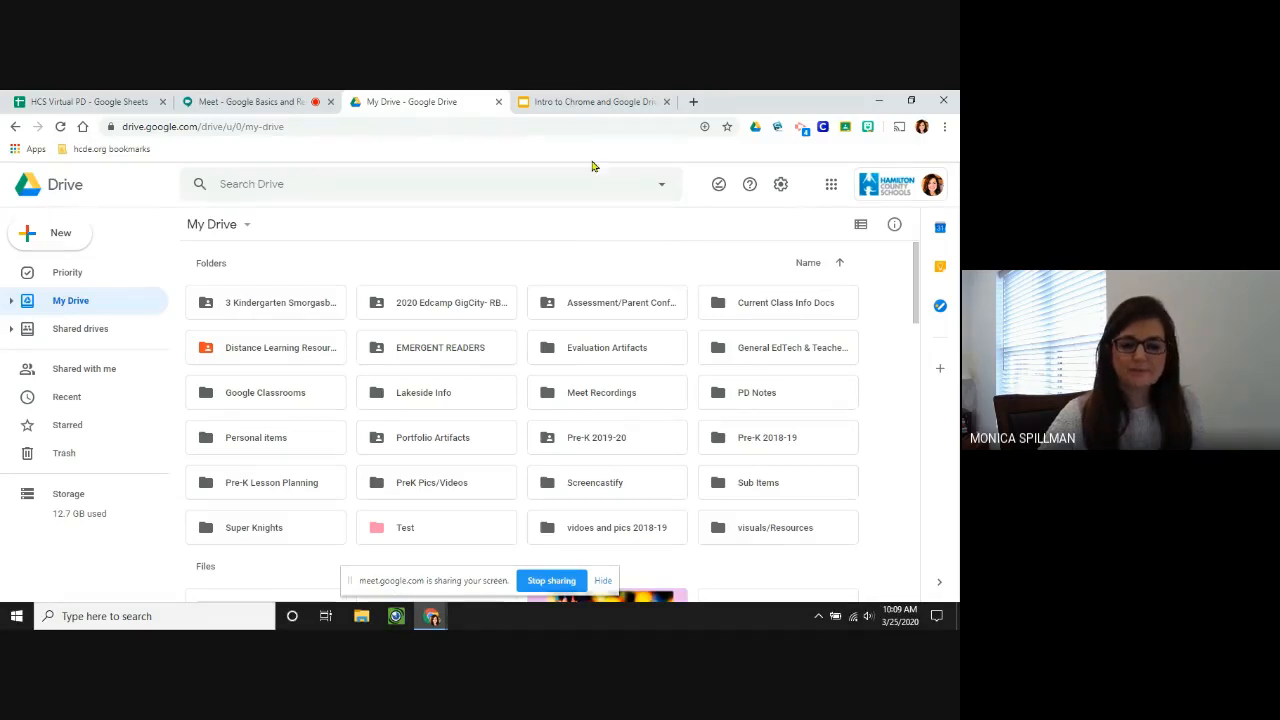
pyautogui.click(582, 102)
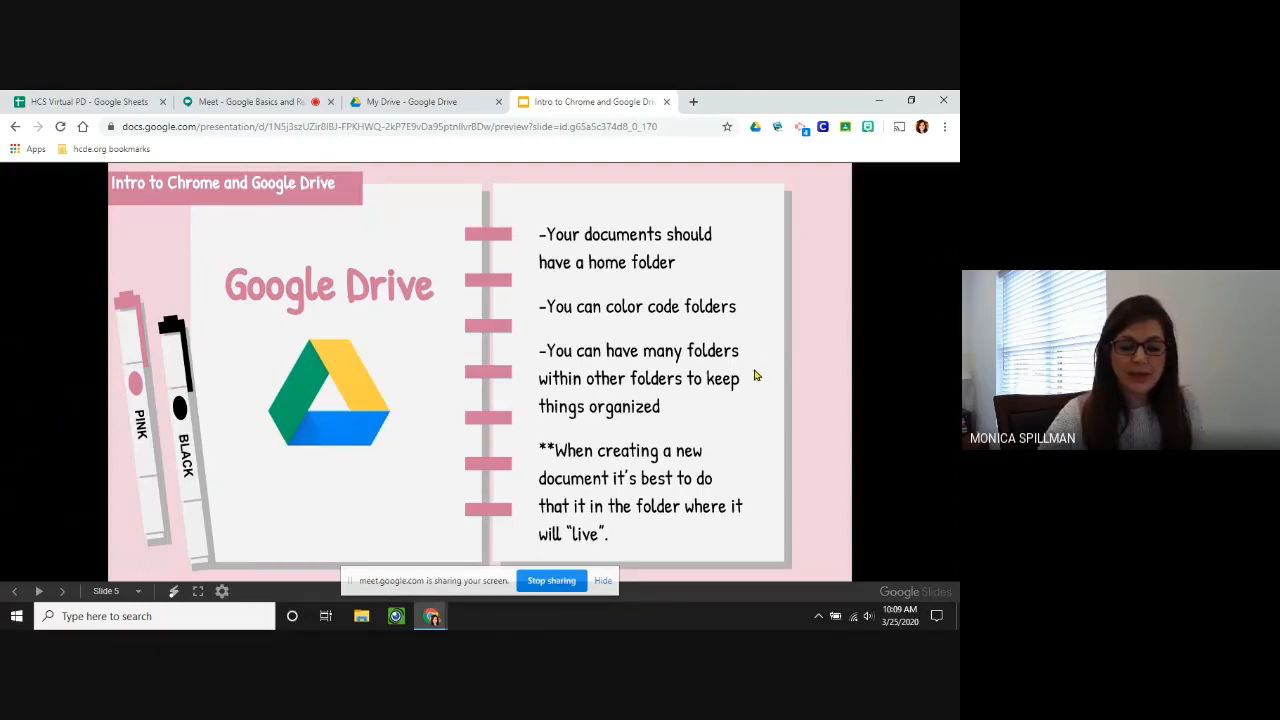
pyautogui.click(464, 108)
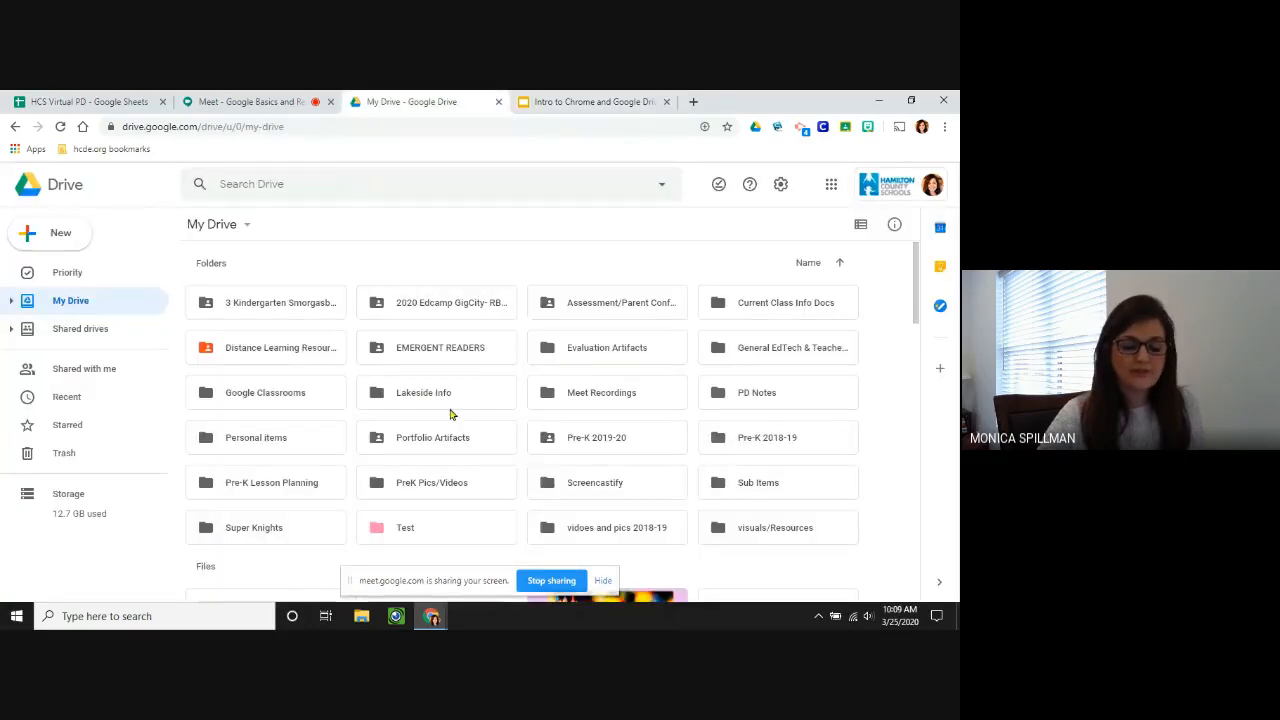
pyautogui.doubleClick(280, 347)
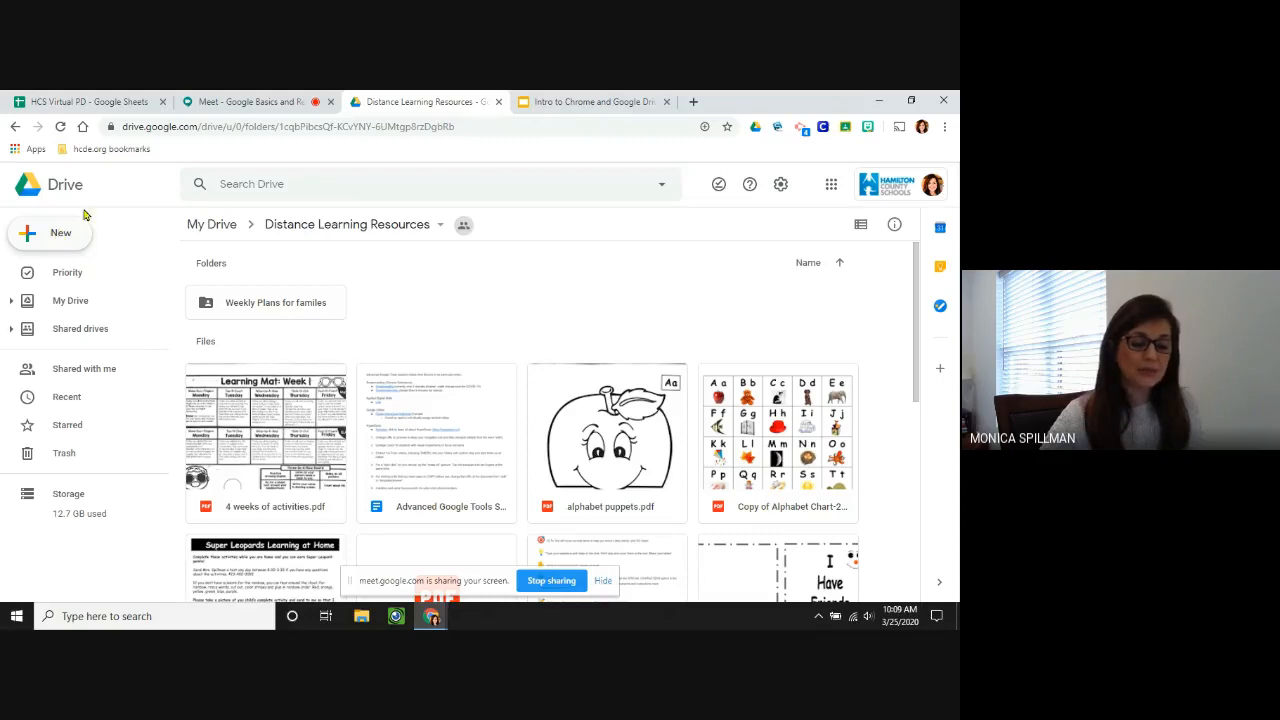
# Create a blank Google Doc with docs.new, then close its tab to return to the slides.
pyautogui.click(367, 133)
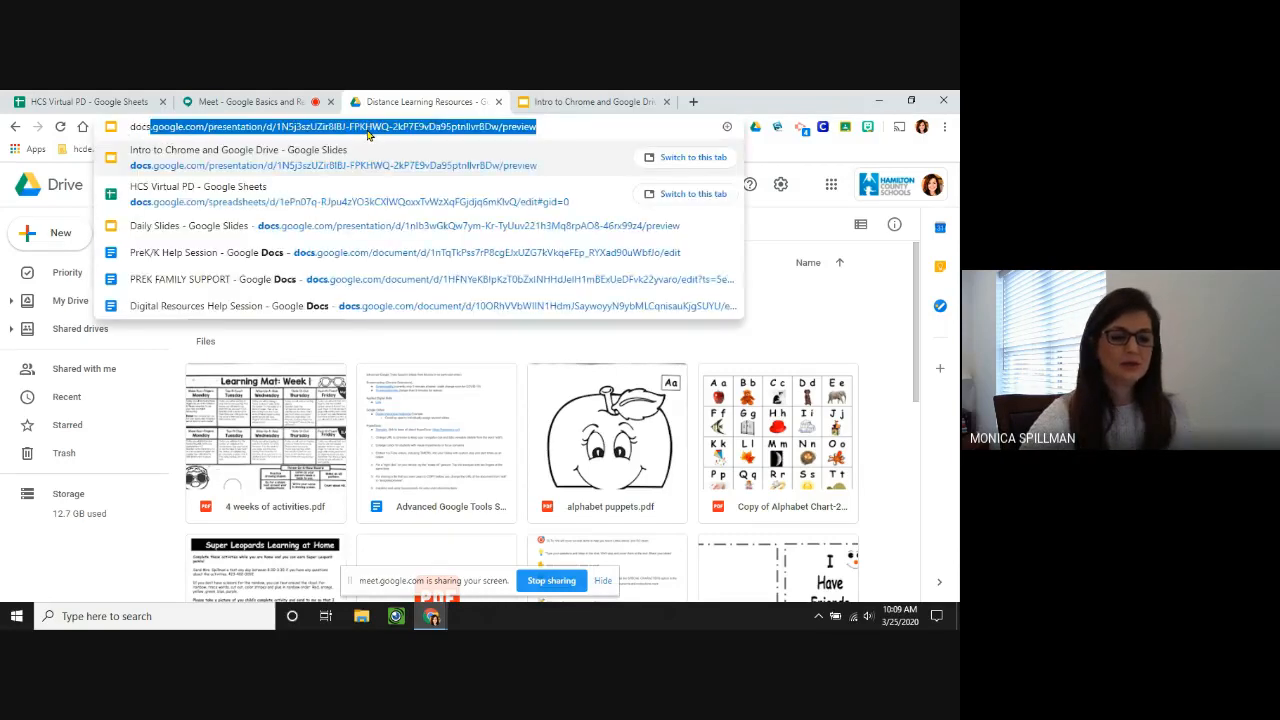
pyautogui.write('docs.new')
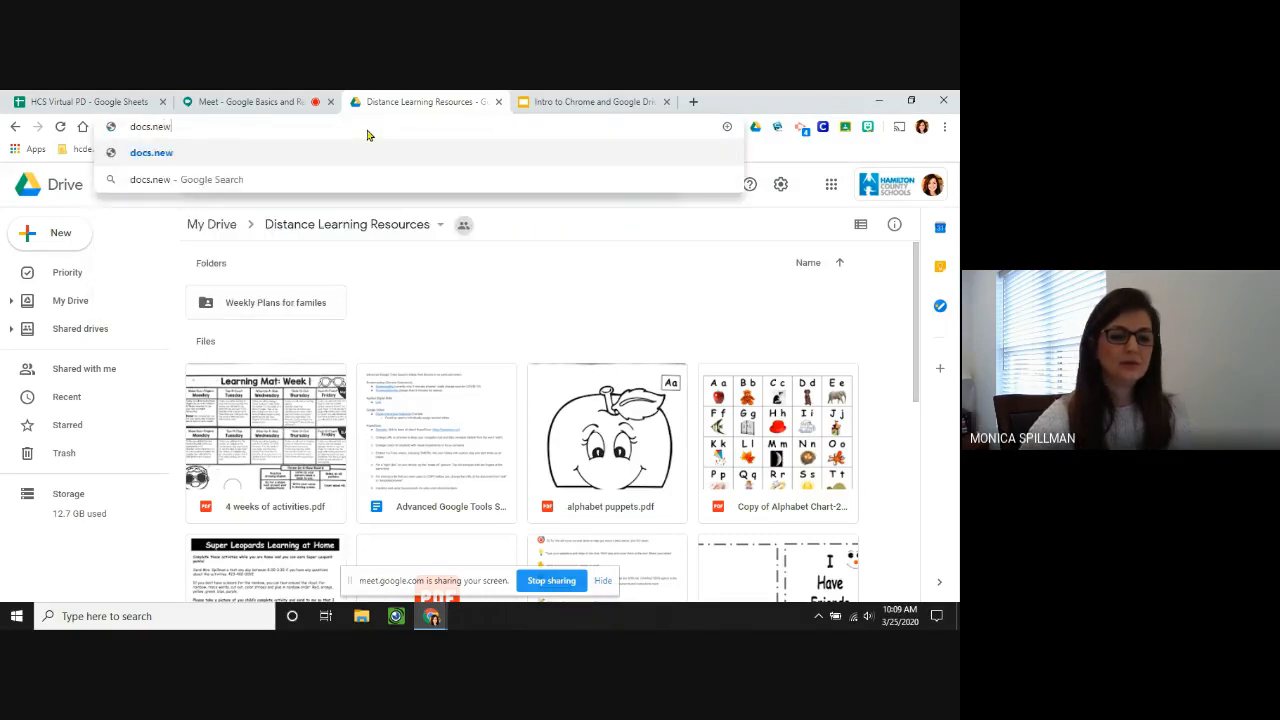
pyautogui.press('Return')
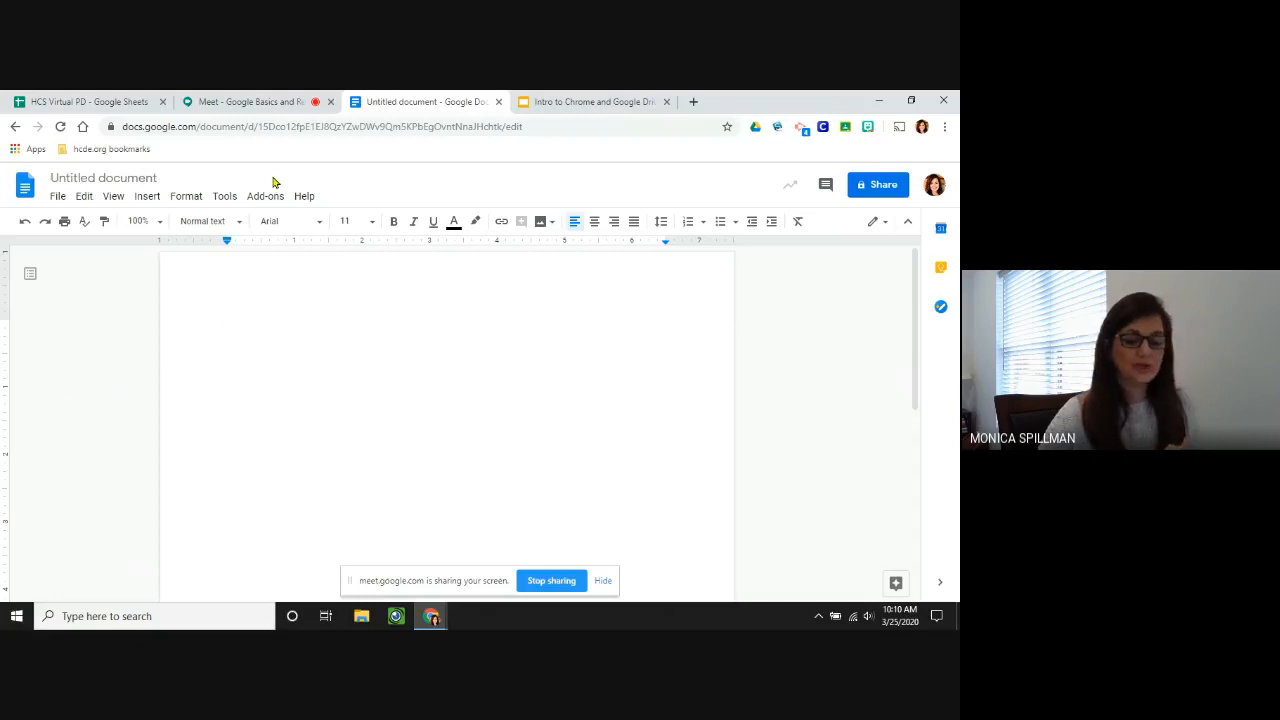
pyautogui.click(498, 102)
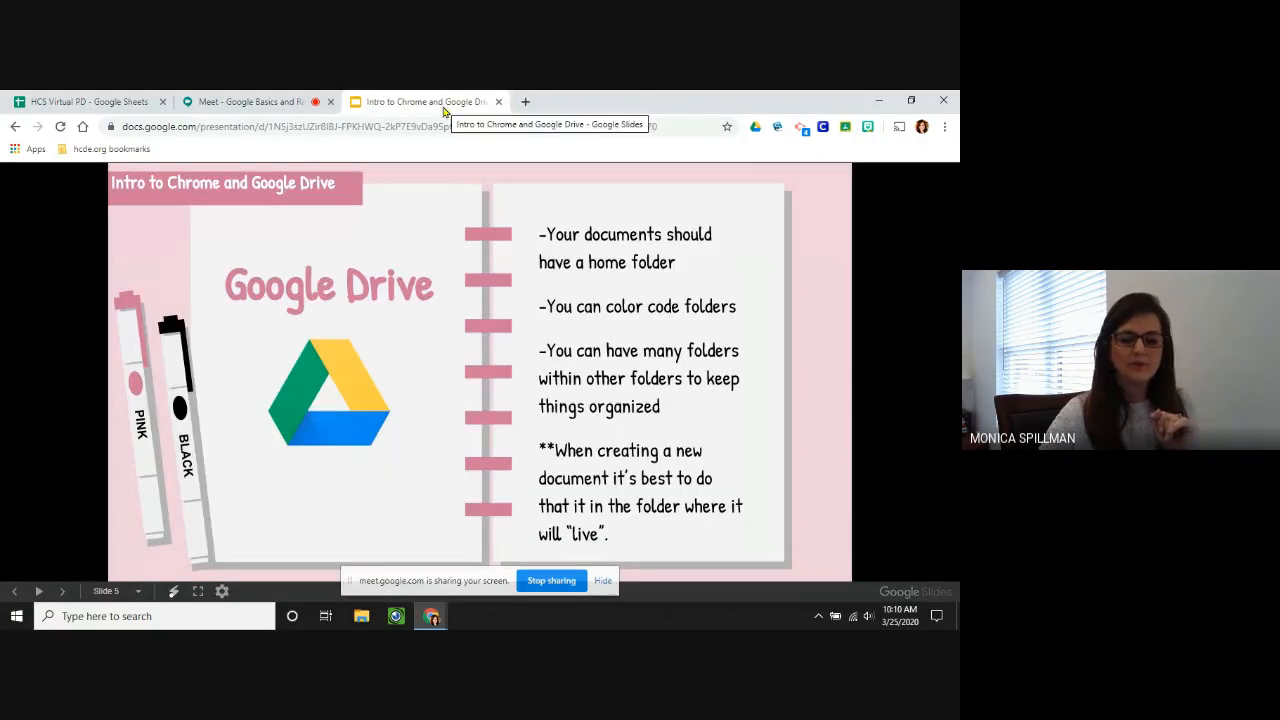
# Open Drive from the Google apps grid in a new tab, enter Distance Learning Resources, and begin typing slides.new.
pyautogui.click(525, 101)
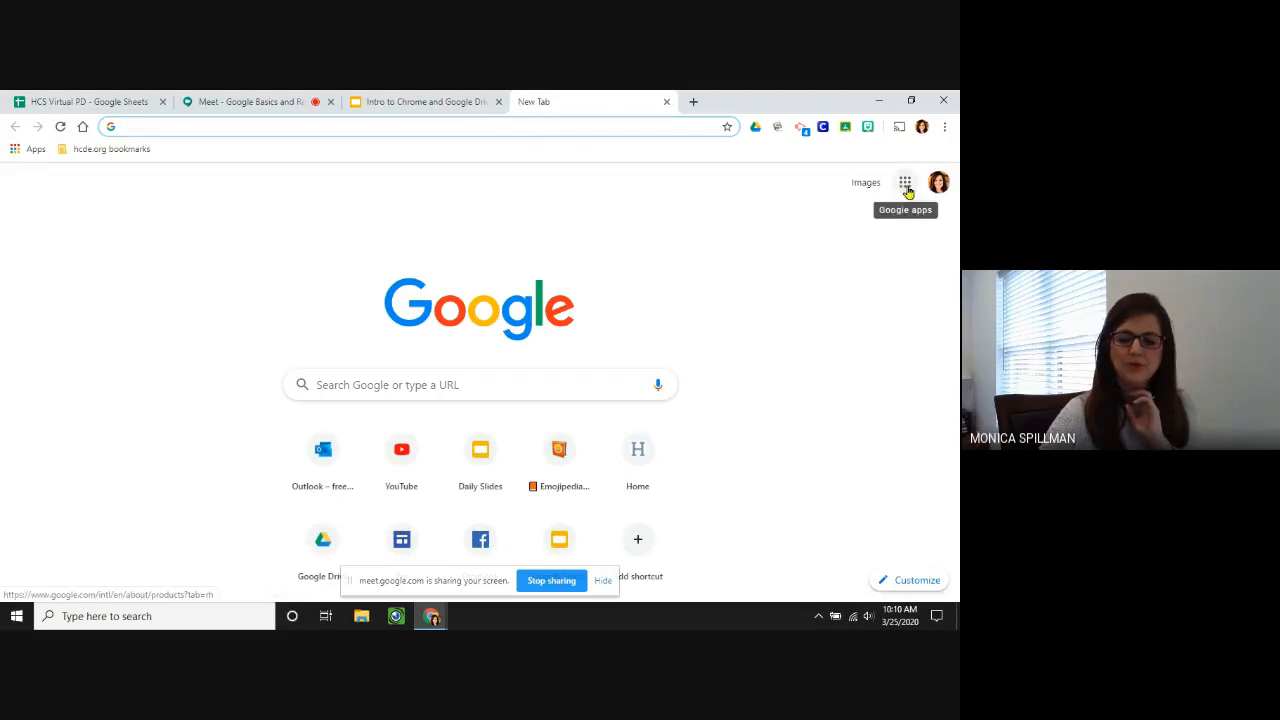
pyautogui.click(905, 184)
pyautogui.click(838, 250)
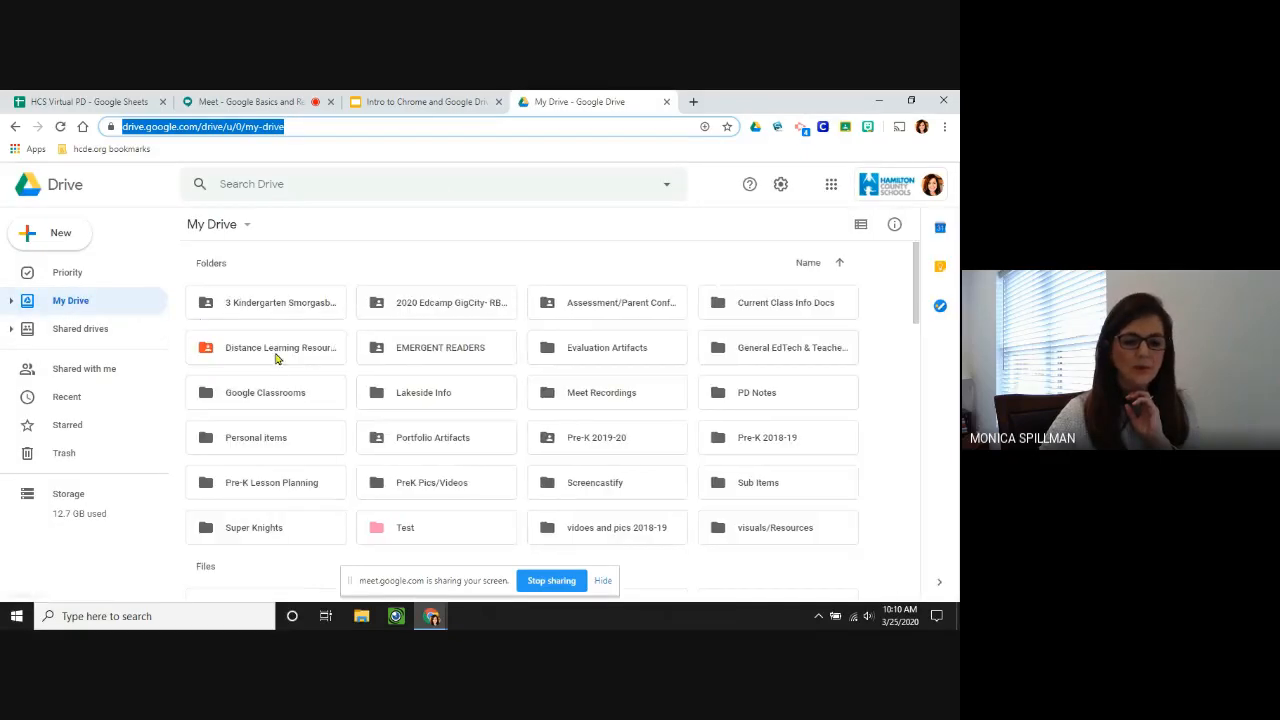
pyautogui.doubleClick(282, 350)
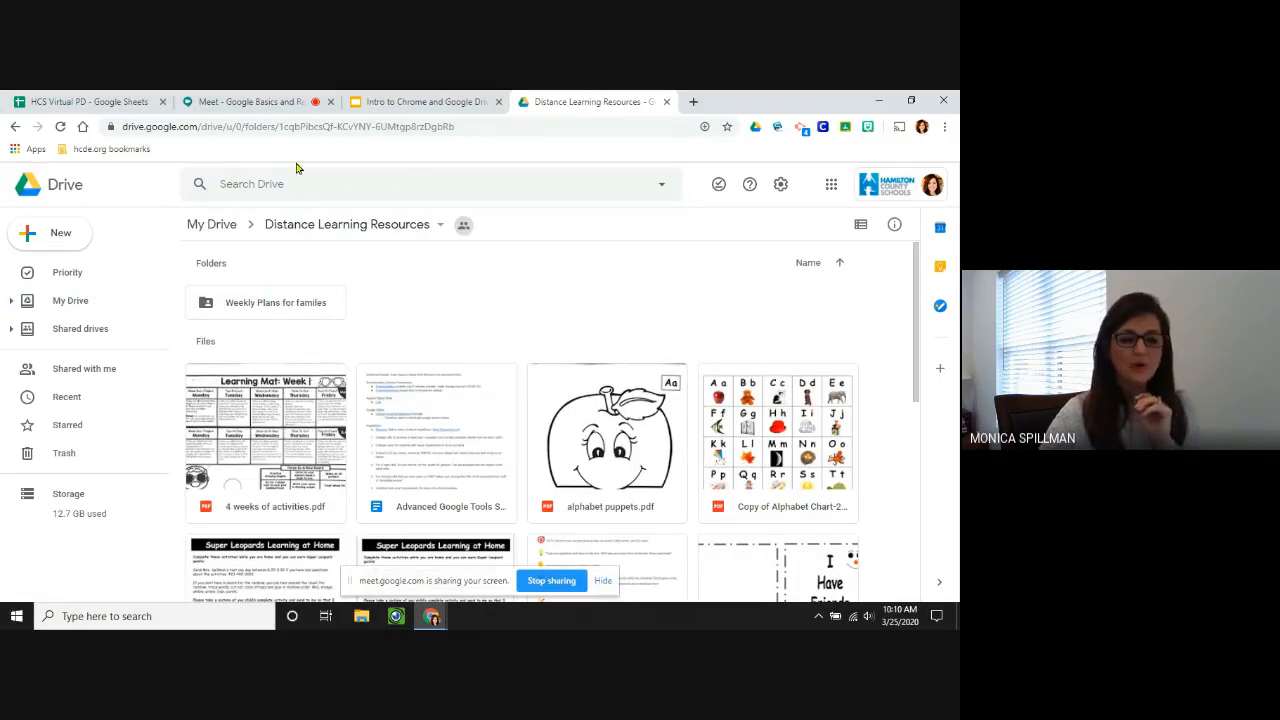
pyautogui.click(316, 127)
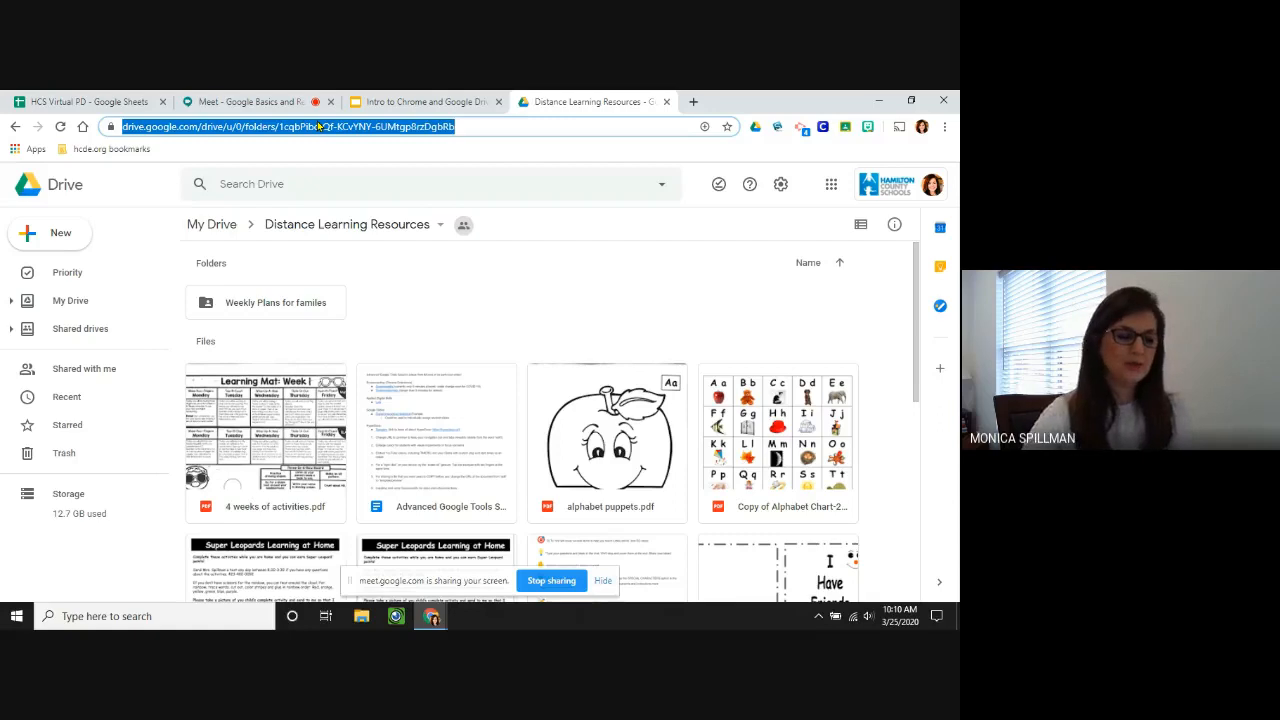
pyautogui.write('slid')
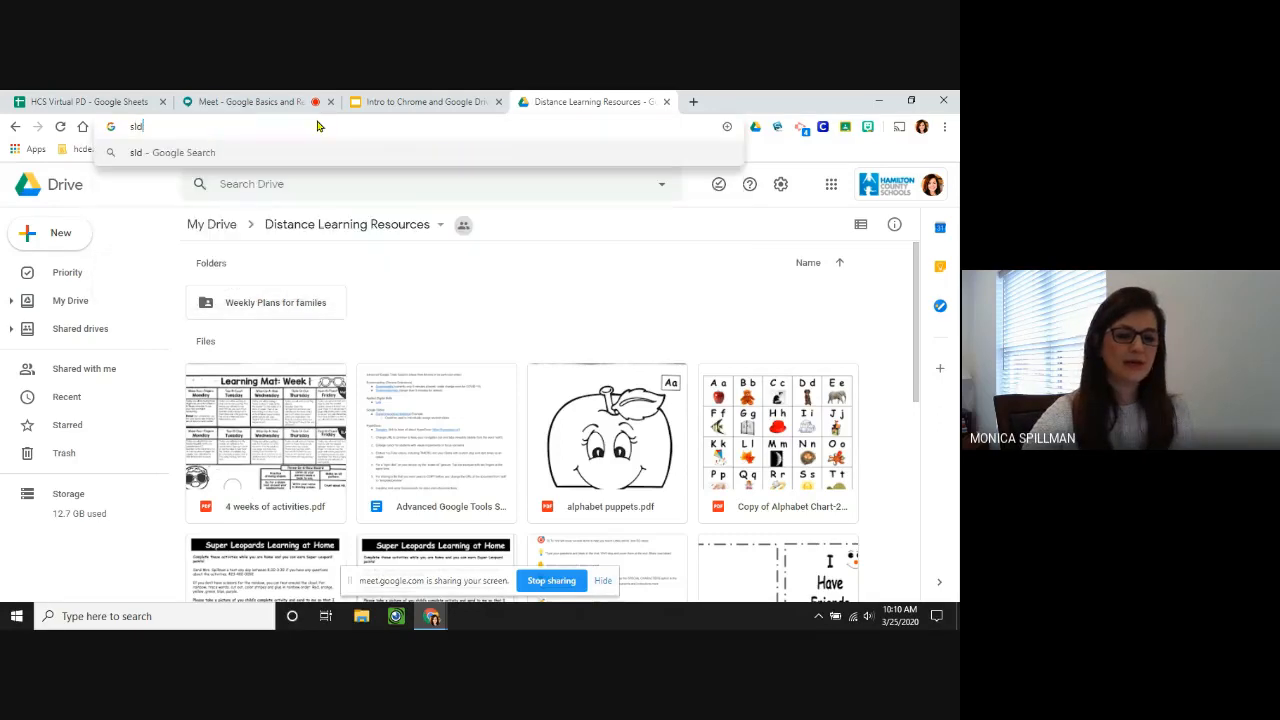
pyautogui.press('BackSpace')
pyautogui.press('BackSpace')
# Create a new presentation via slides.new and title it 'test'.
pyautogui.write('ides.new')
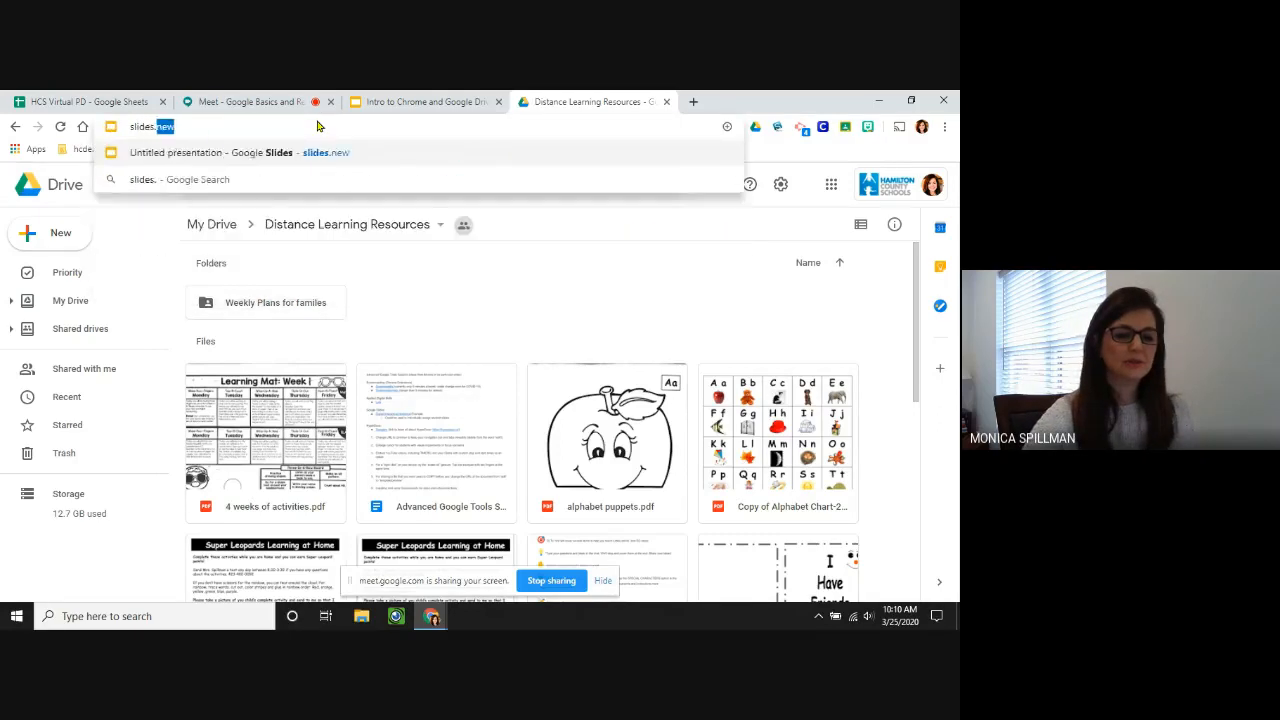
pyautogui.press('Return')
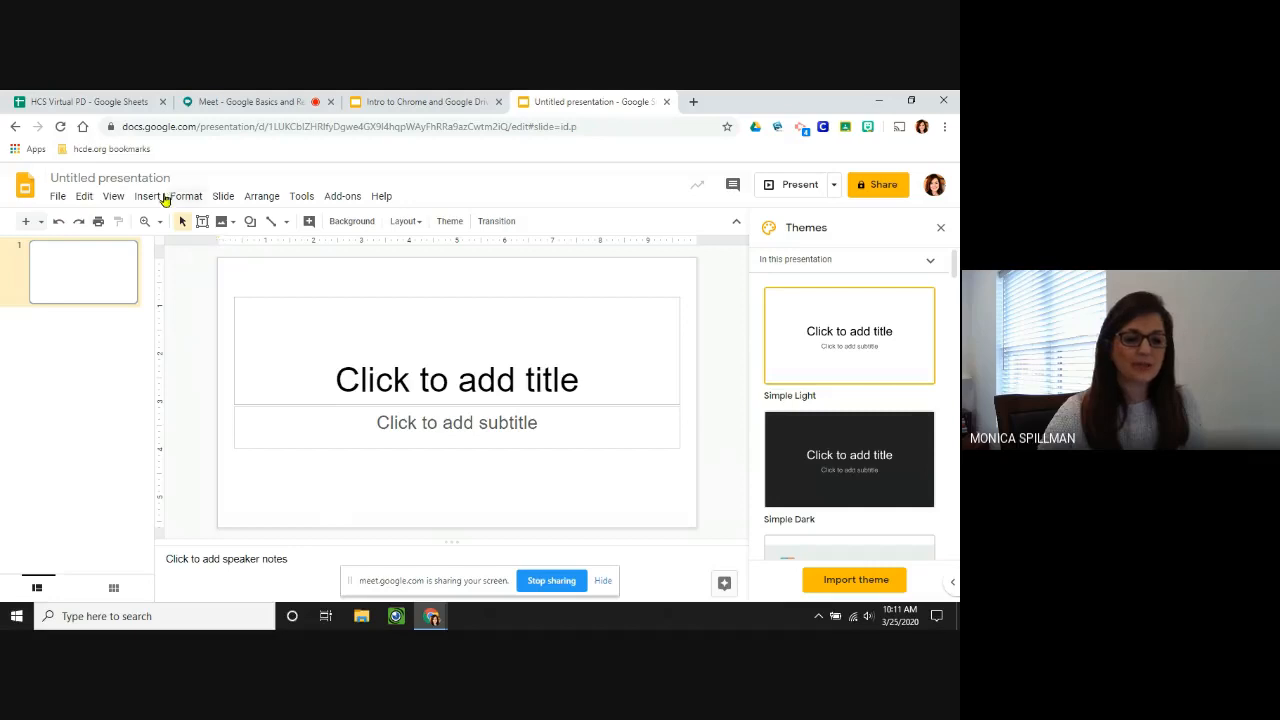
pyautogui.click(148, 178)
pyautogui.write('test')
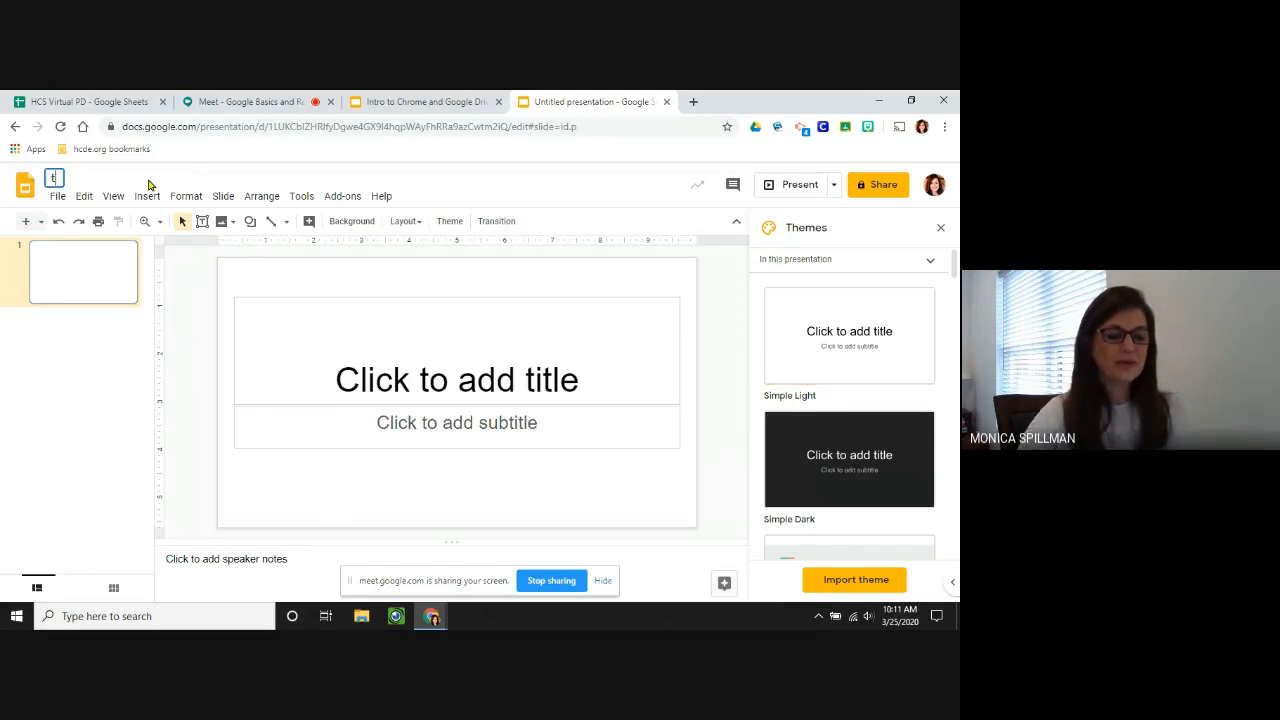
pyautogui.click(256, 293)
# Open the Move dialog for 'test', browse up to the top-level Drive locations, and cancel.
pyautogui.click(417, 102)
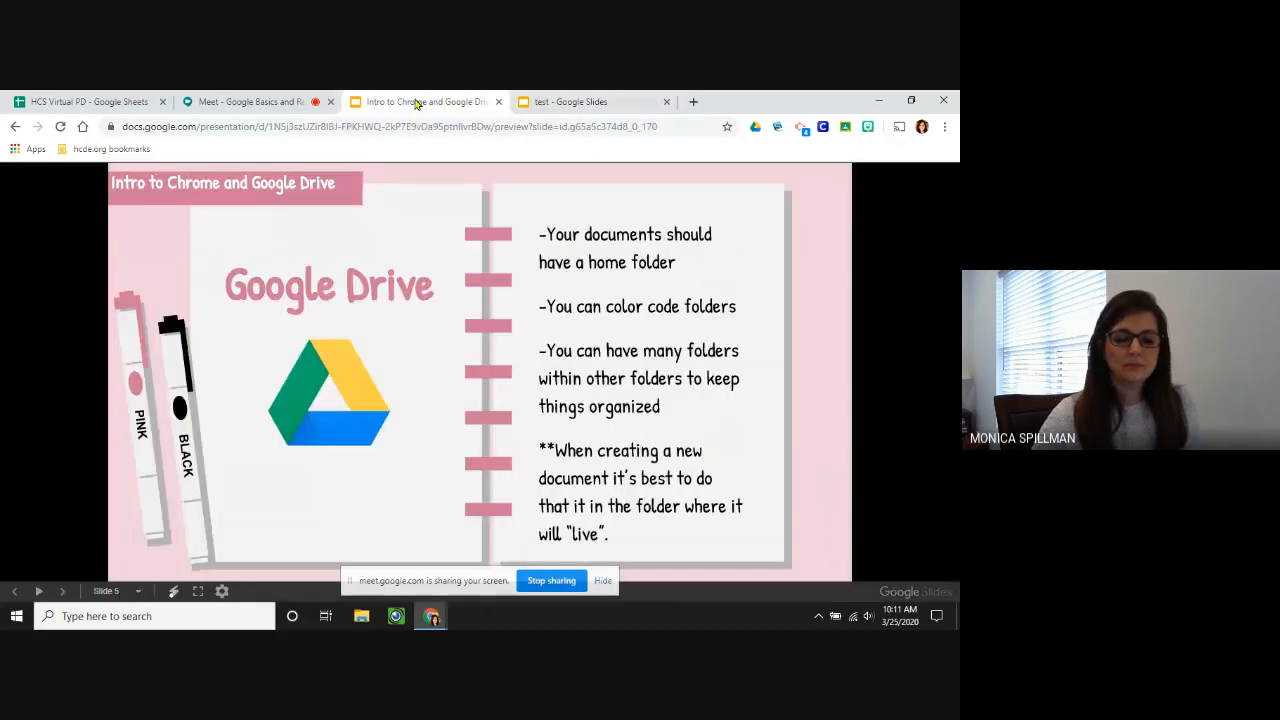
pyautogui.click(560, 102)
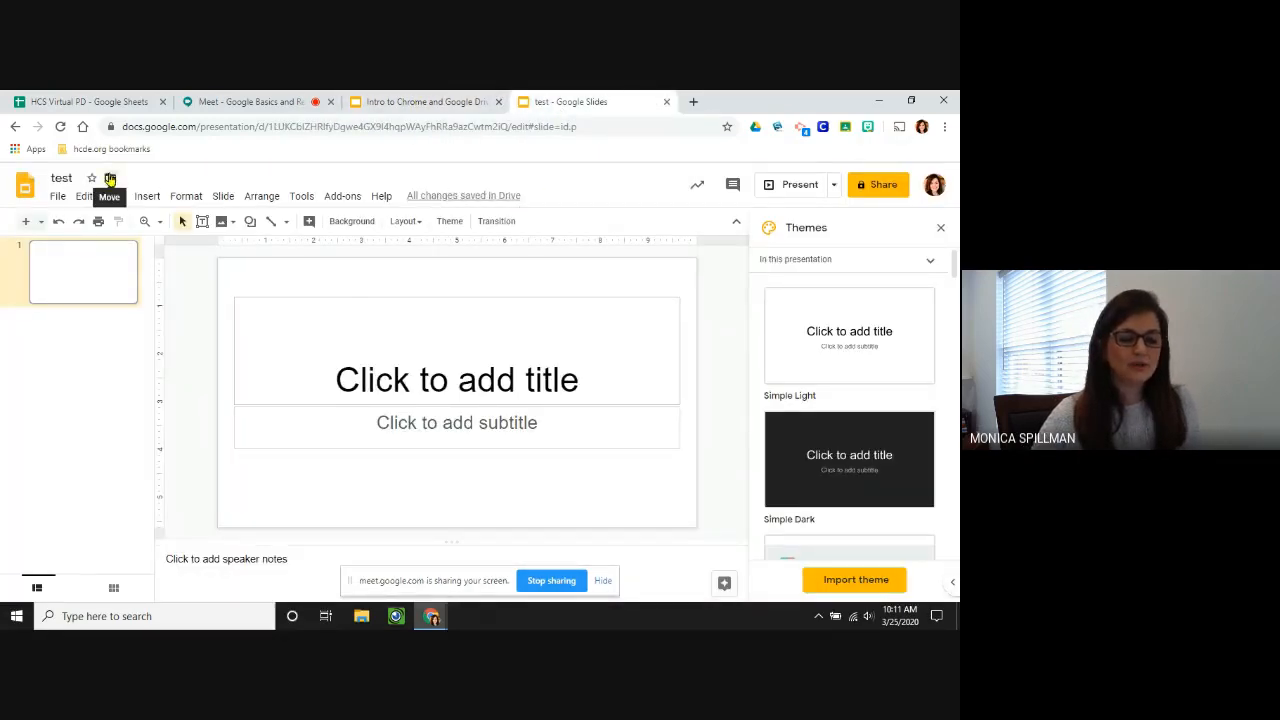
pyautogui.click(110, 178)
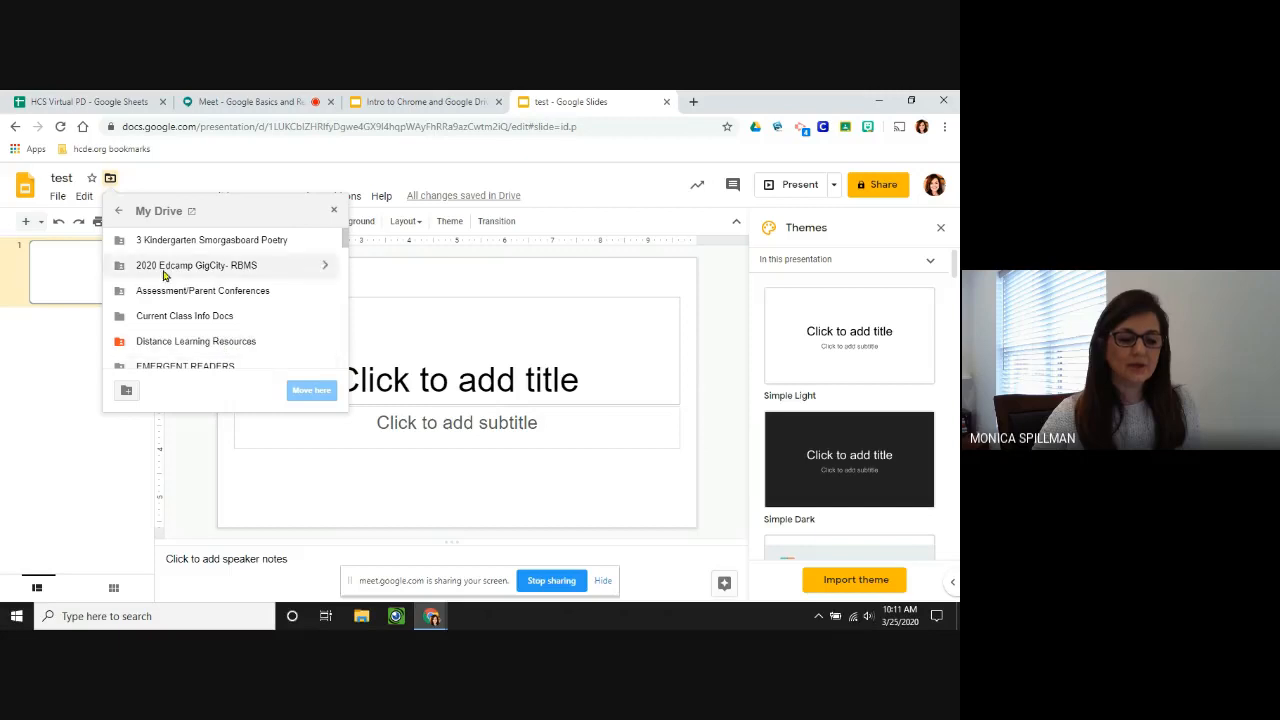
pyautogui.click(119, 211)
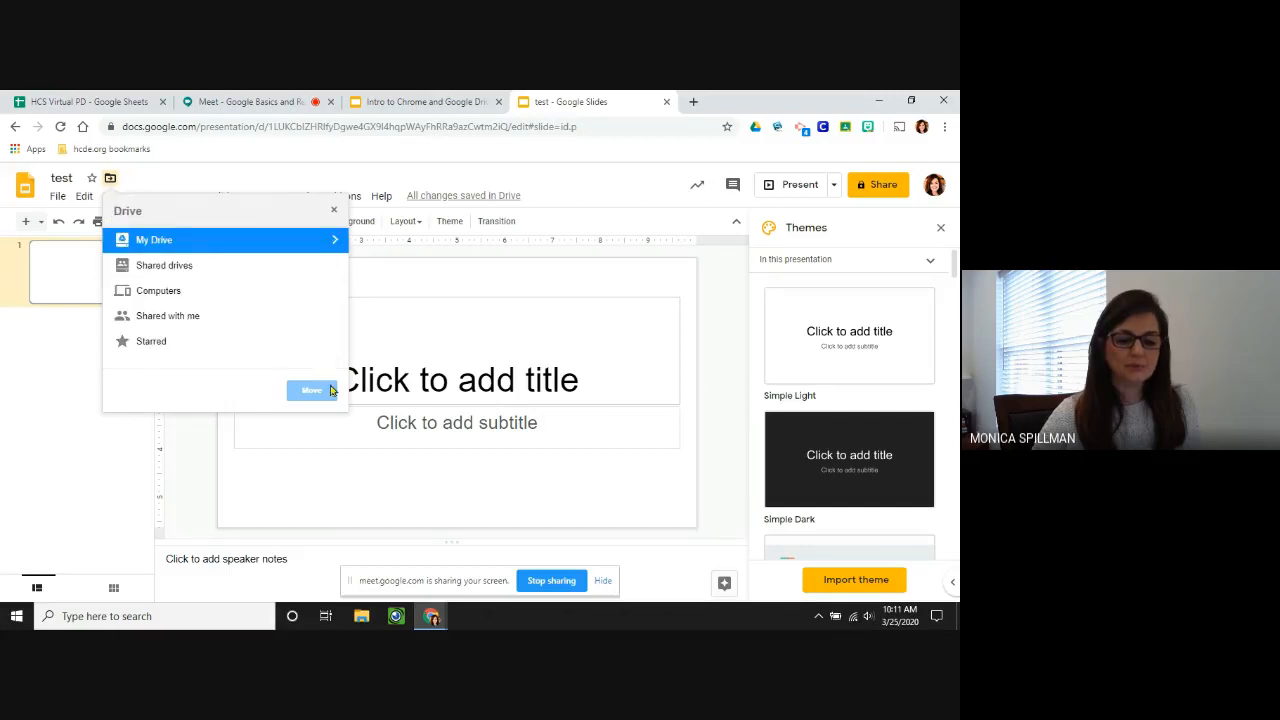
pyautogui.click(334, 210)
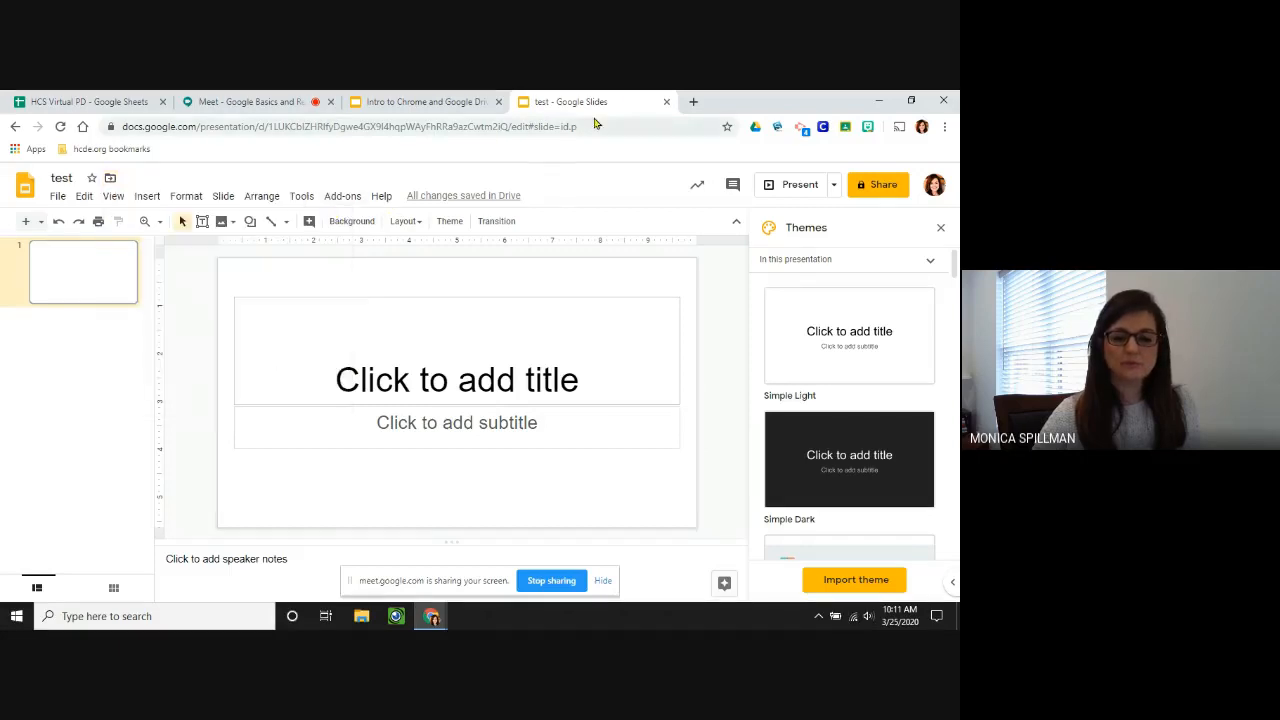
# Open Drive in a new tab, look over the Recent files, then switch to My Drive.
pyautogui.click(693, 104)
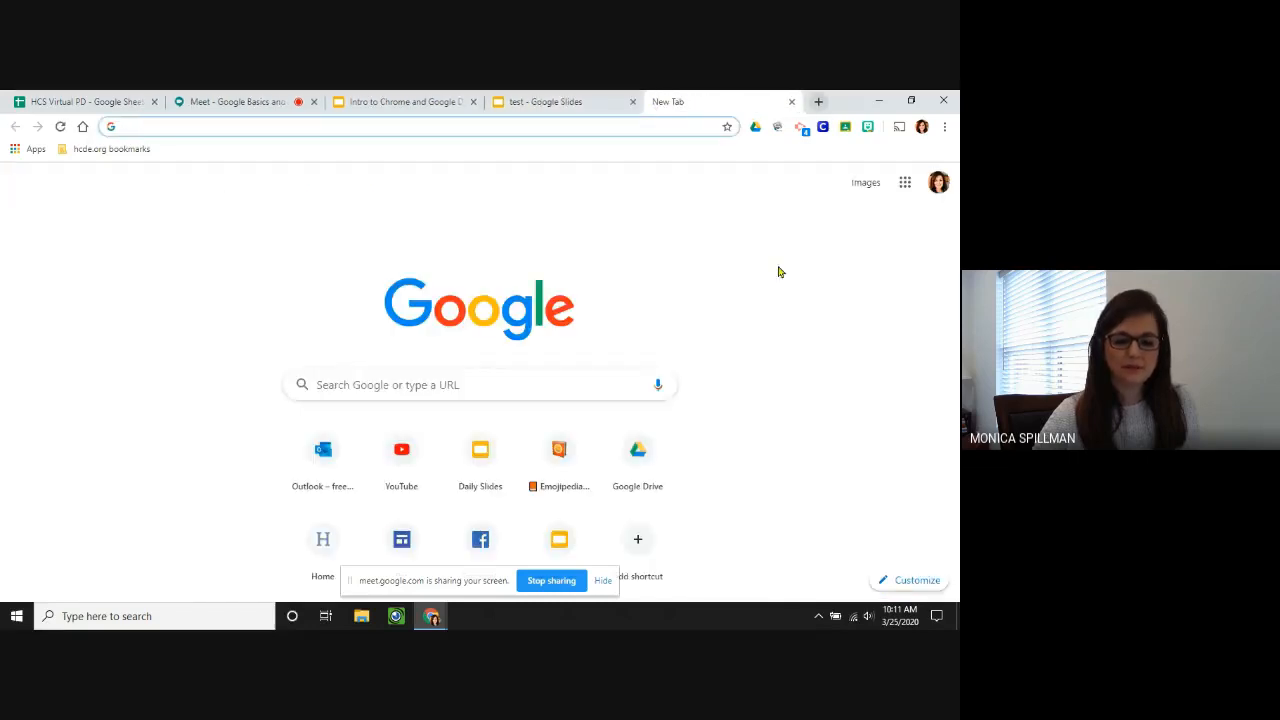
pyautogui.click(636, 458)
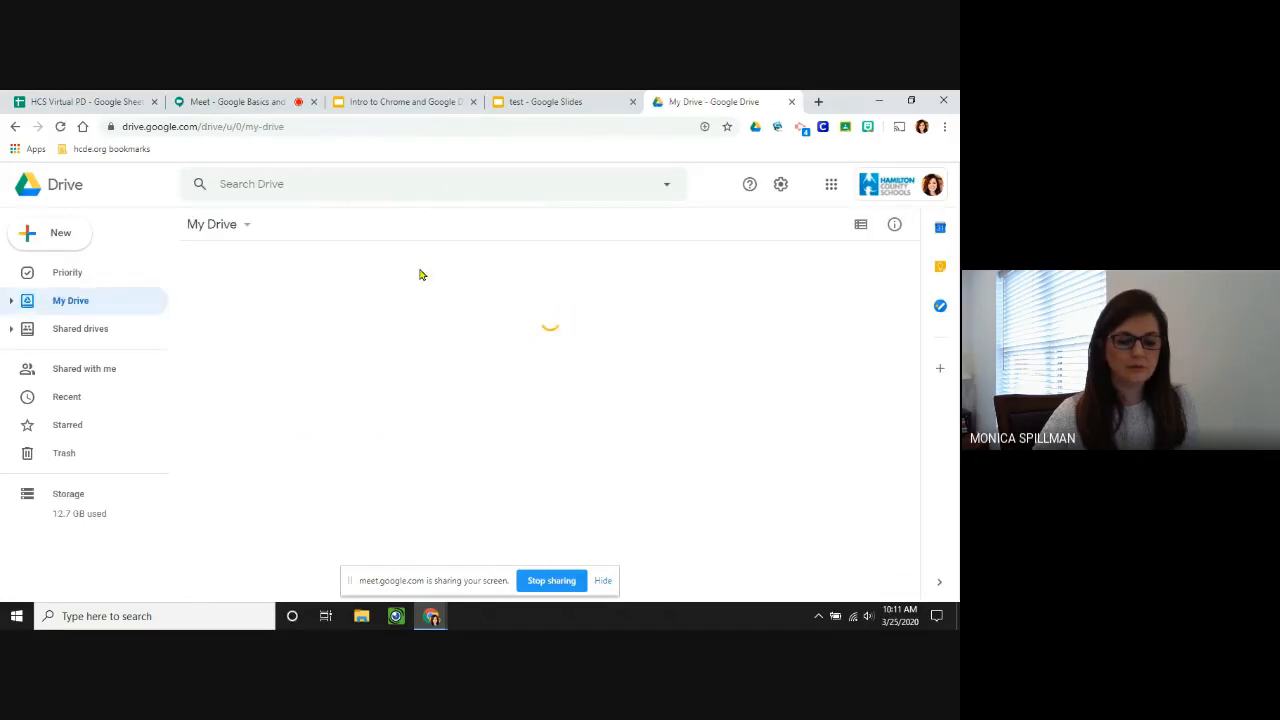
pyautogui.click(70, 397)
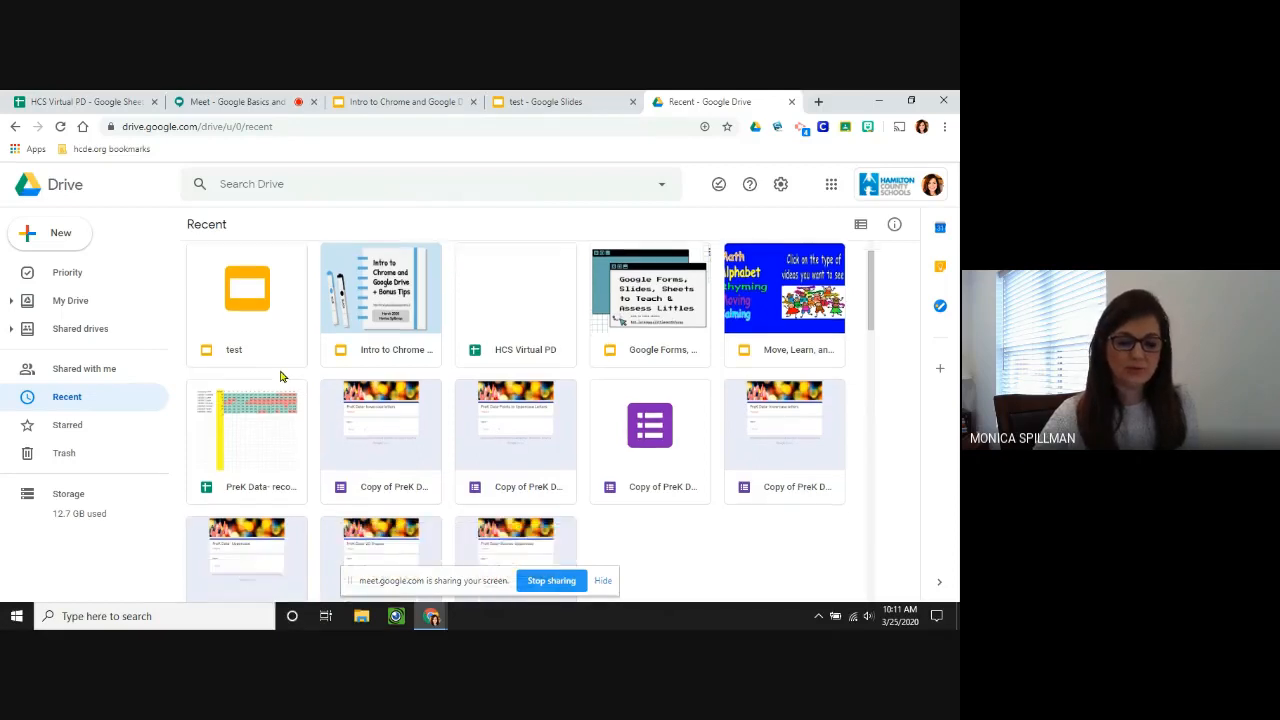
pyautogui.scroll(-3, 280, 376)
pyautogui.scroll(3, 280, 376)
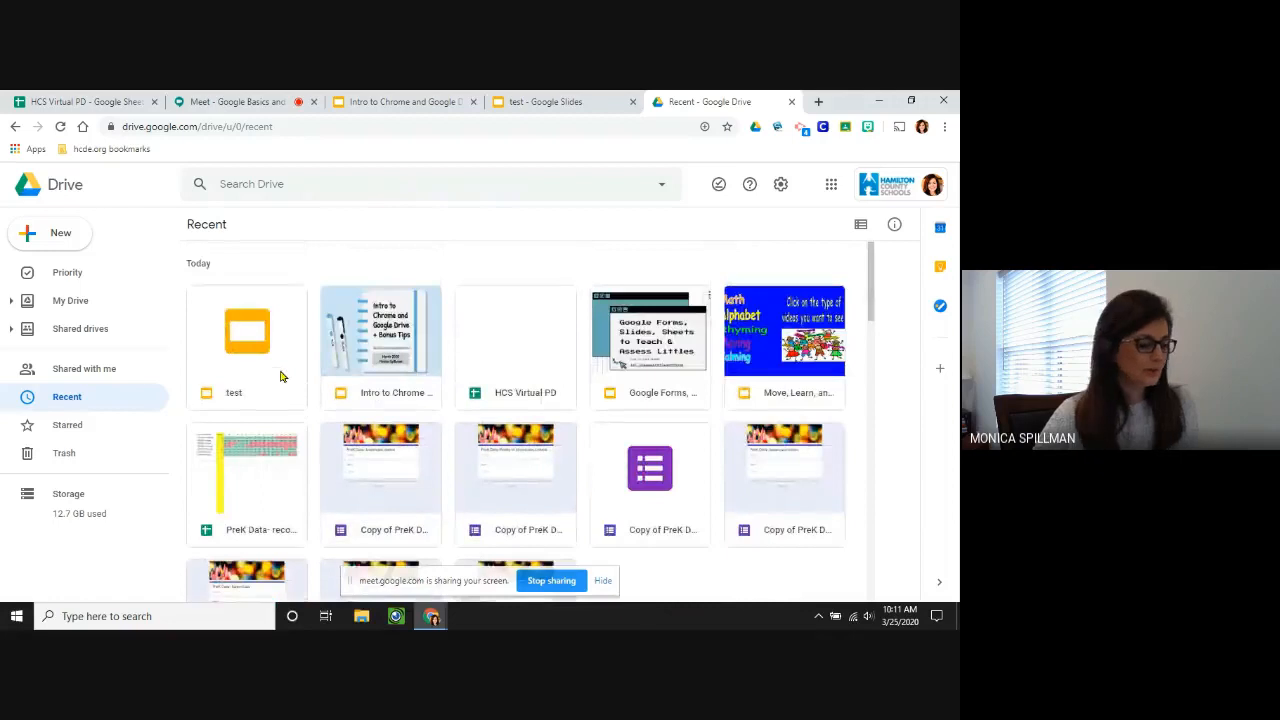
pyautogui.click(78, 300)
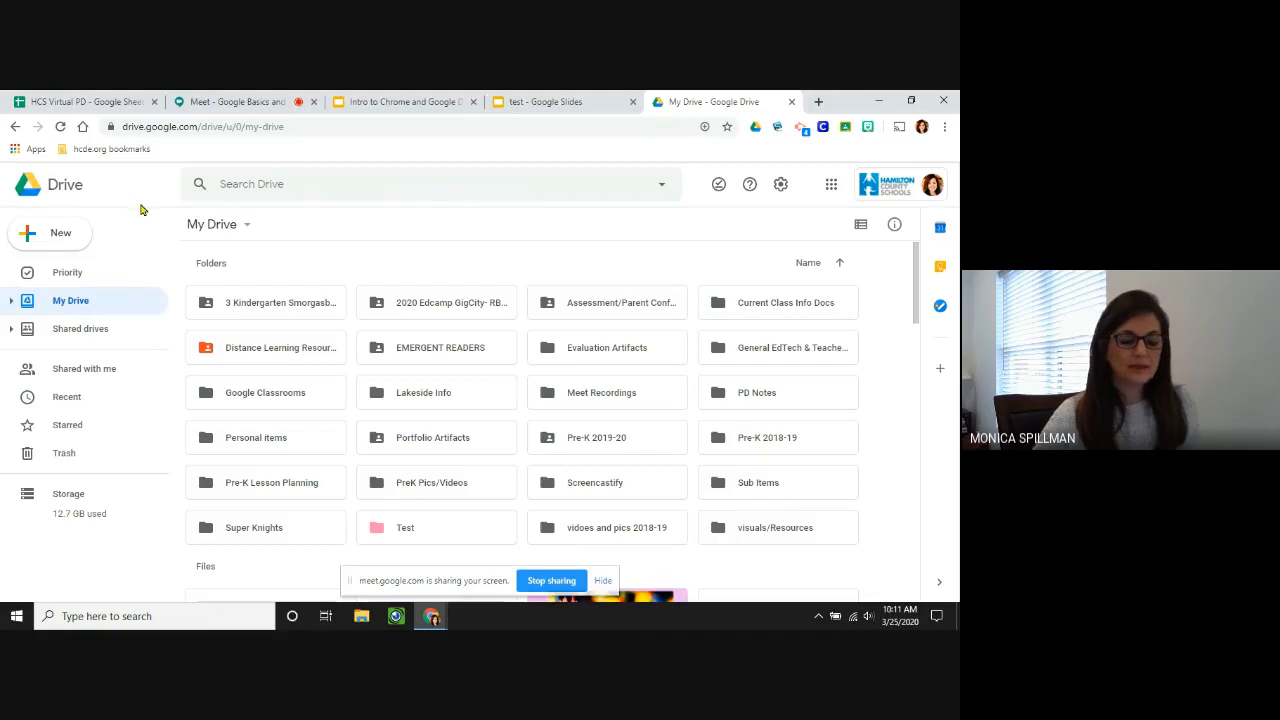
# Create a new folder named 'Test' in My Drive.
pyautogui.click(61, 233)
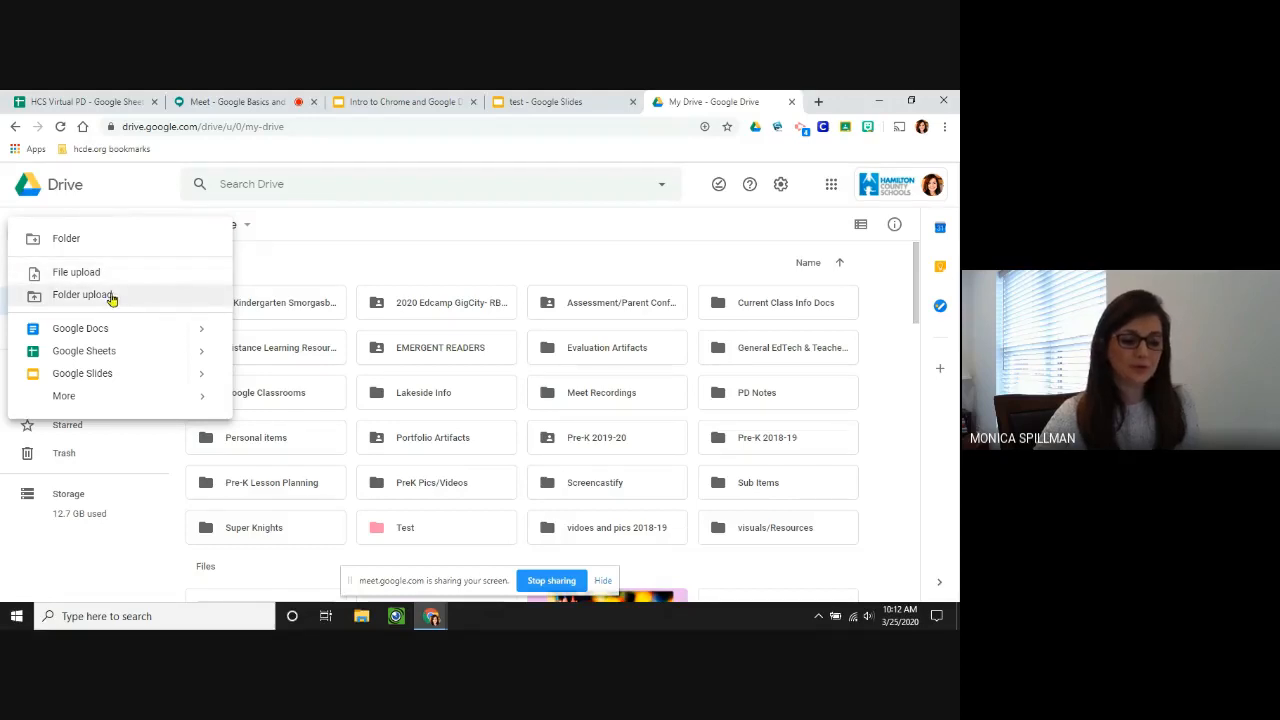
pyautogui.click(64, 240)
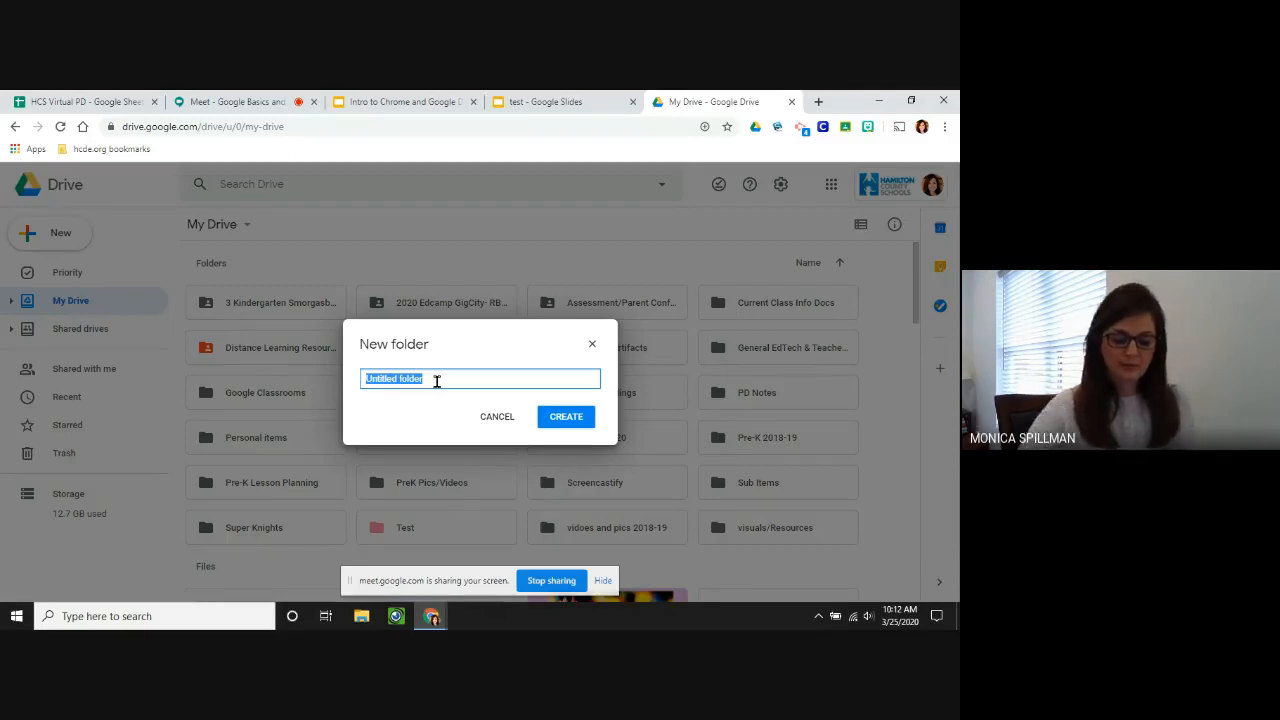
pyautogui.write('Test')
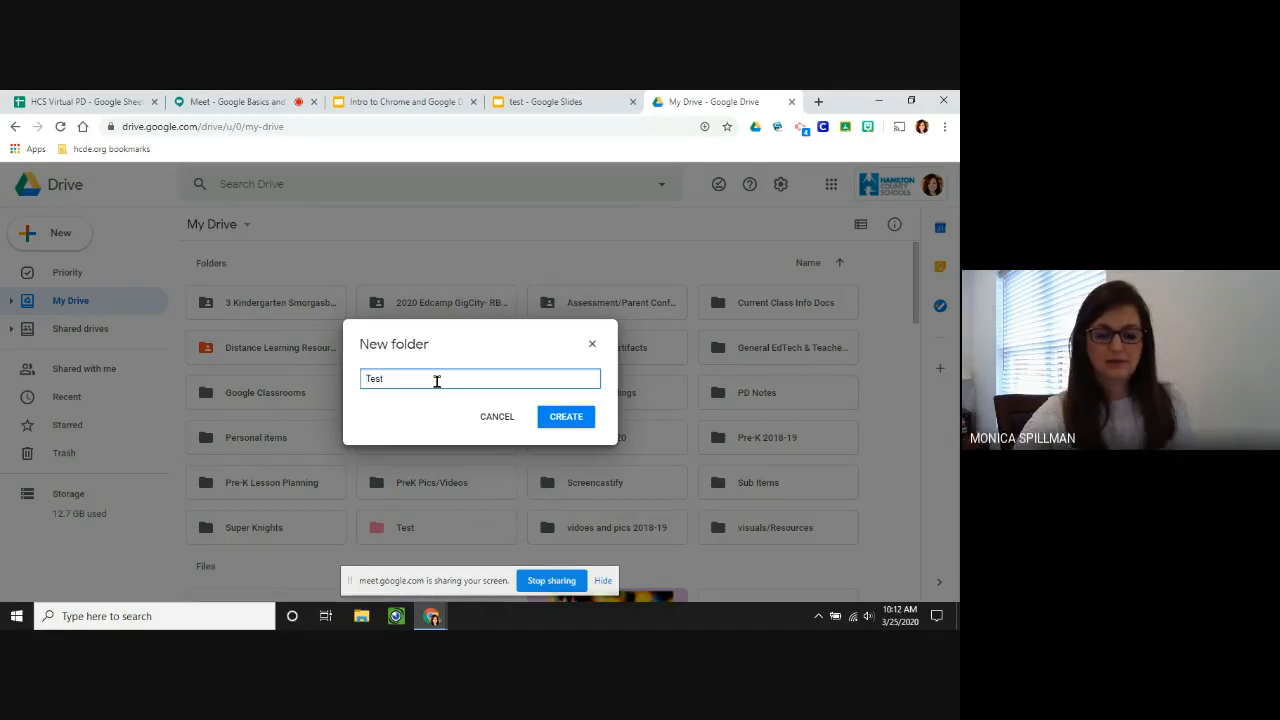
pyautogui.press('Return')
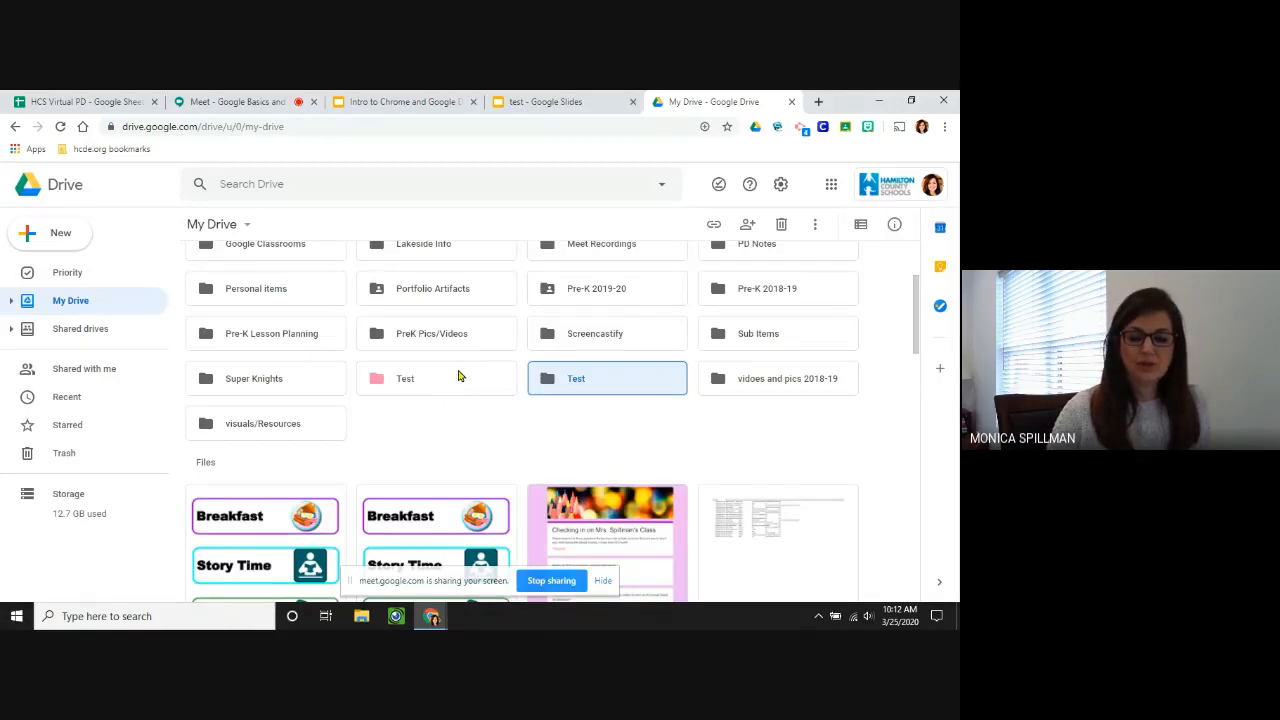
# Change the new Test folder's colour to purple.
pyautogui.rightClick(612, 383)
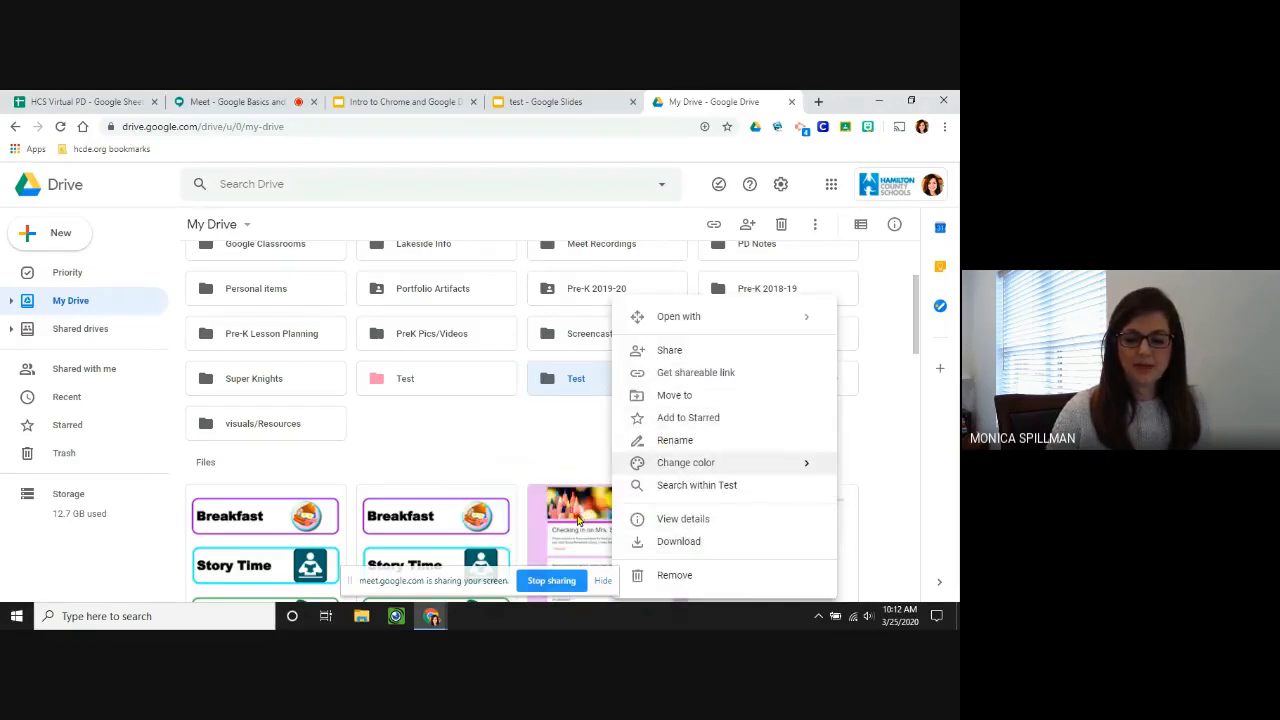
pyautogui.moveTo(686, 468)
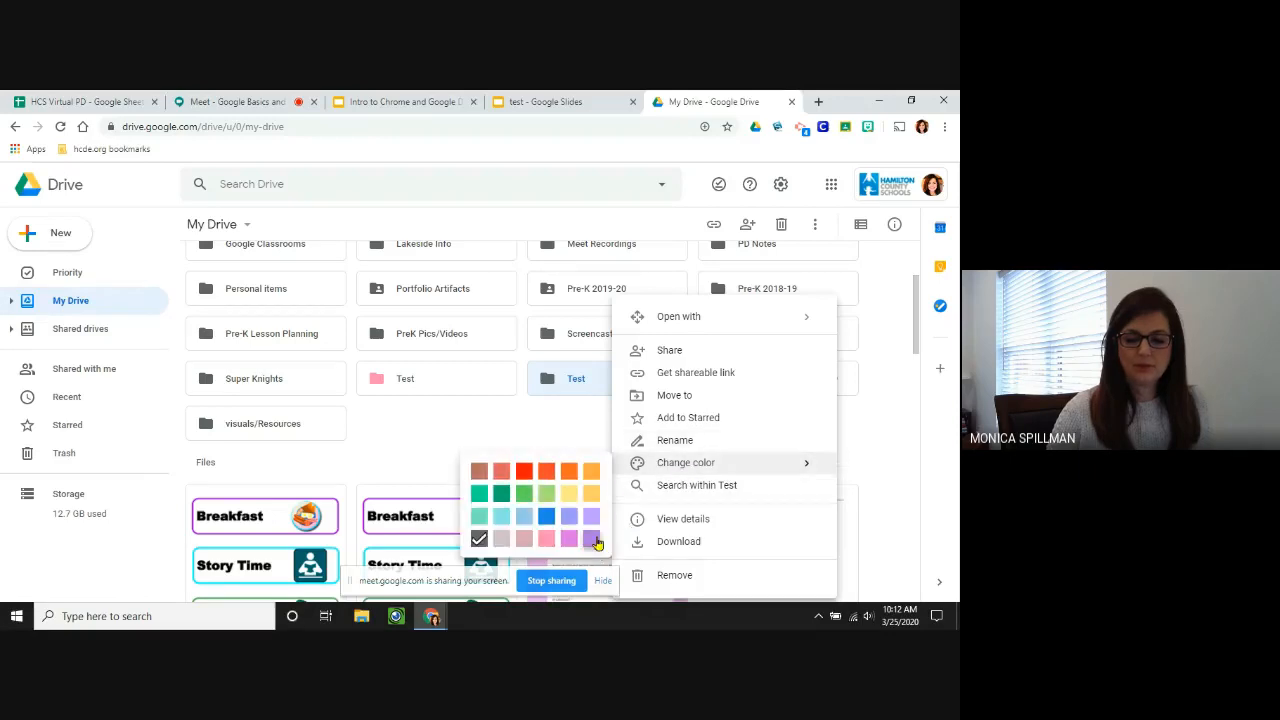
pyautogui.click(592, 540)
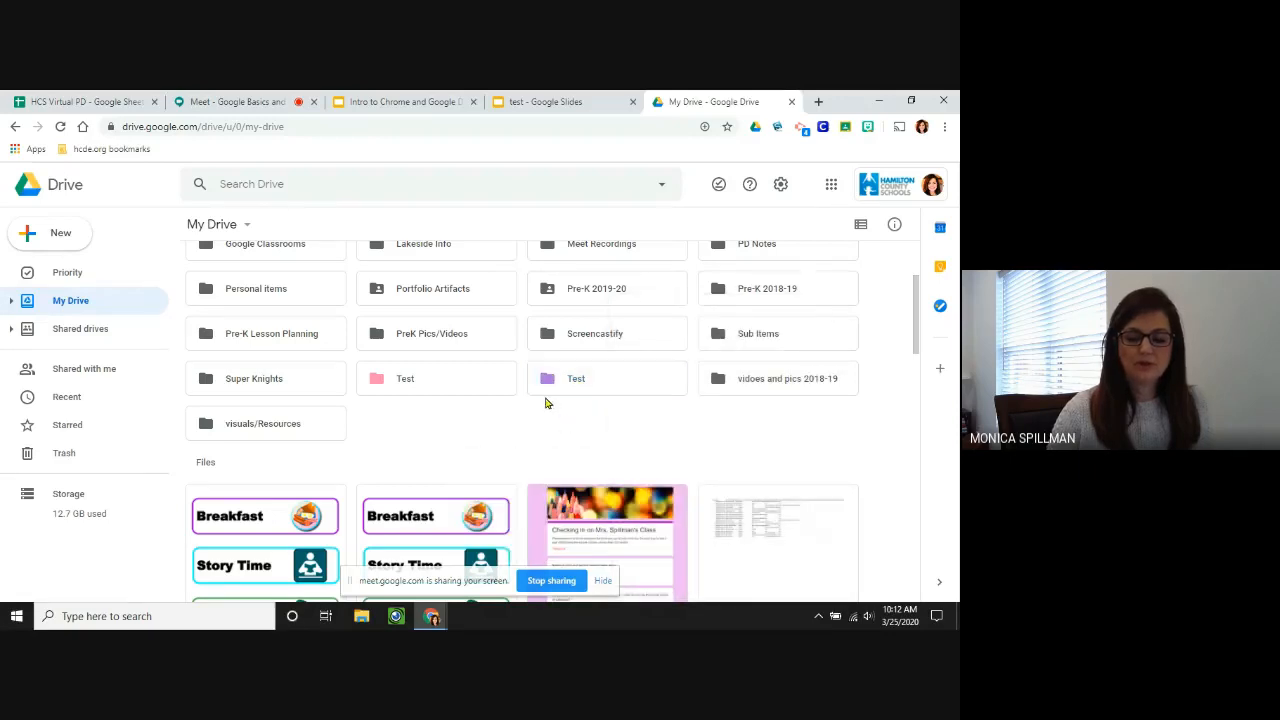
# Open the purple Test folder, create a new Google Doc inside it, and return to the folder.
pyautogui.doubleClick(608, 379)
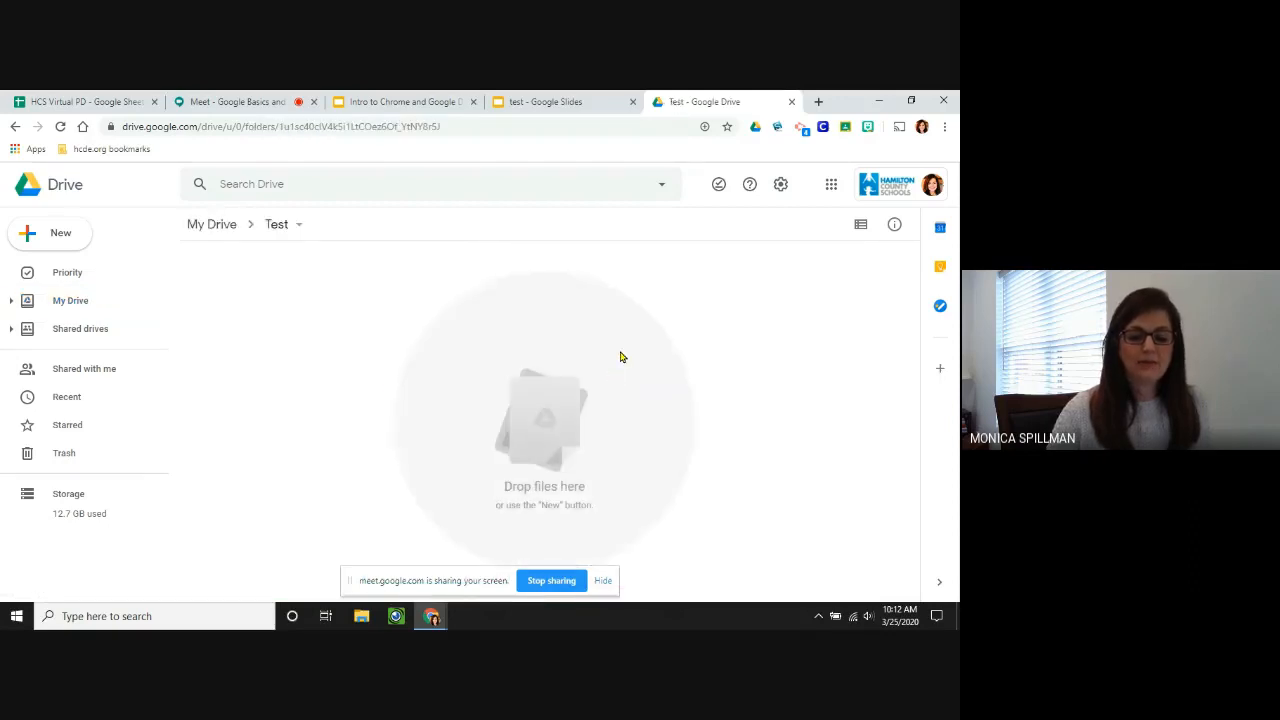
pyautogui.click(53, 236)
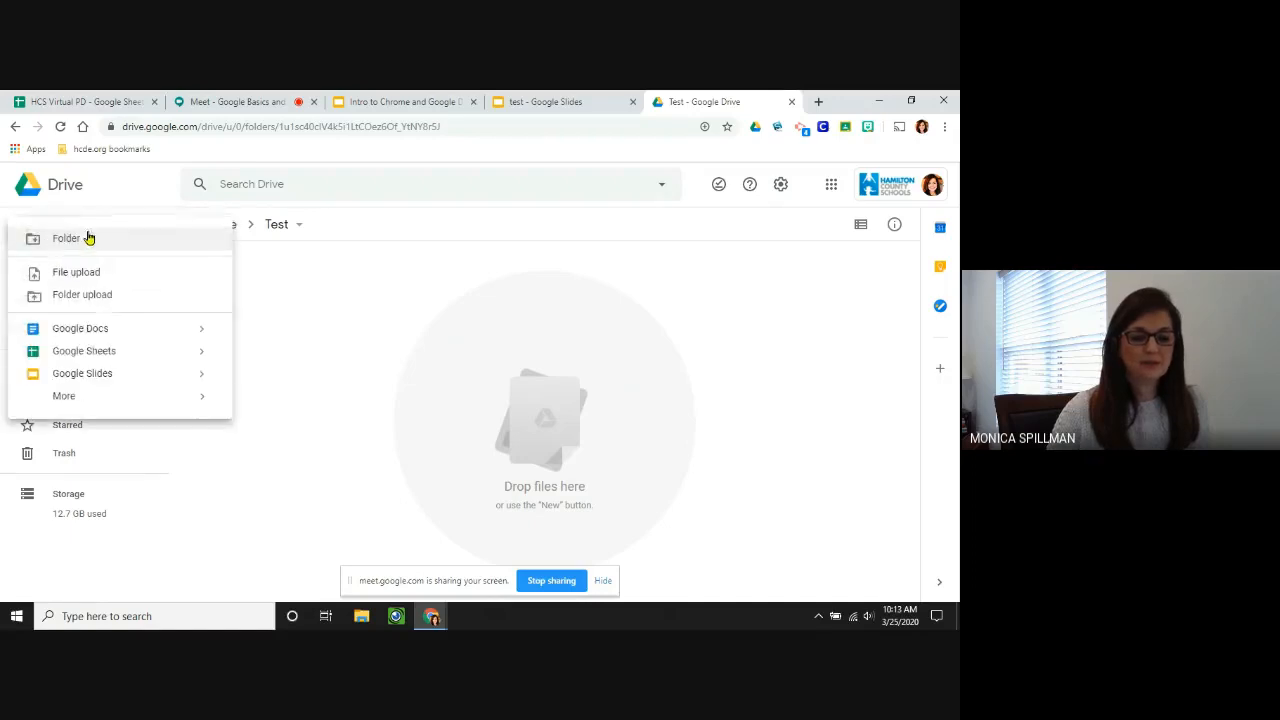
pyautogui.click(105, 334)
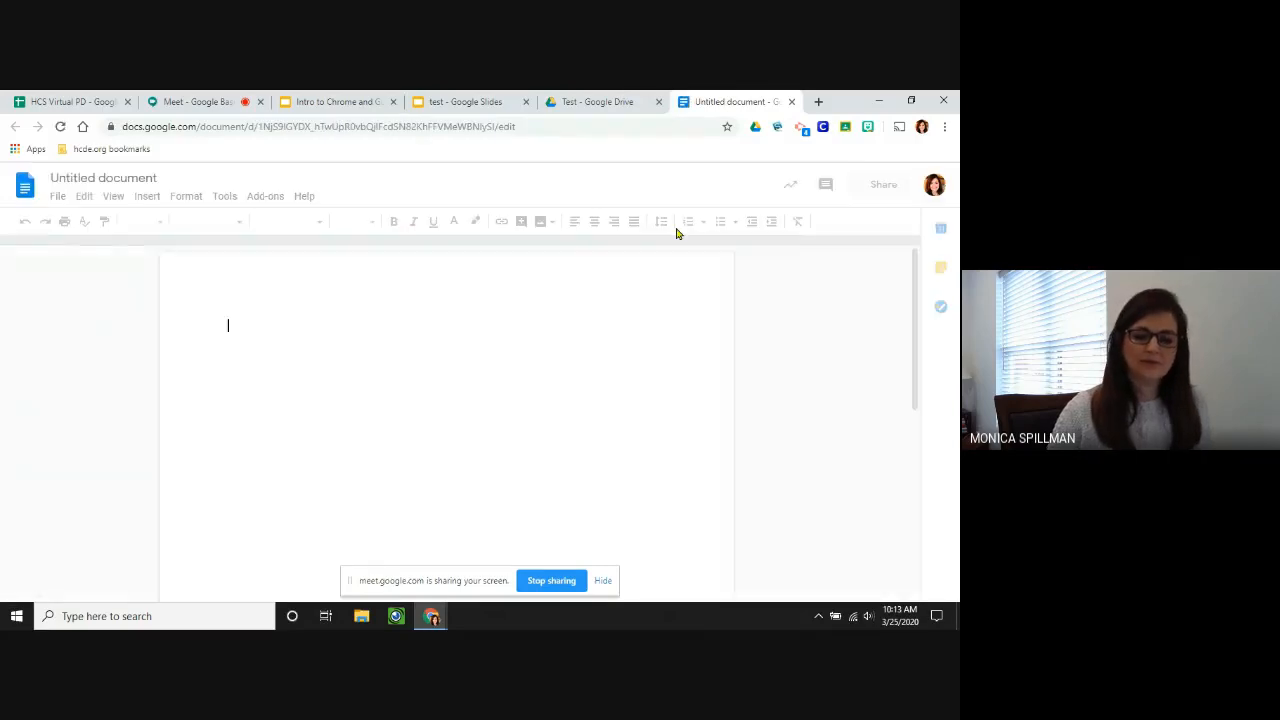
pyautogui.click(598, 102)
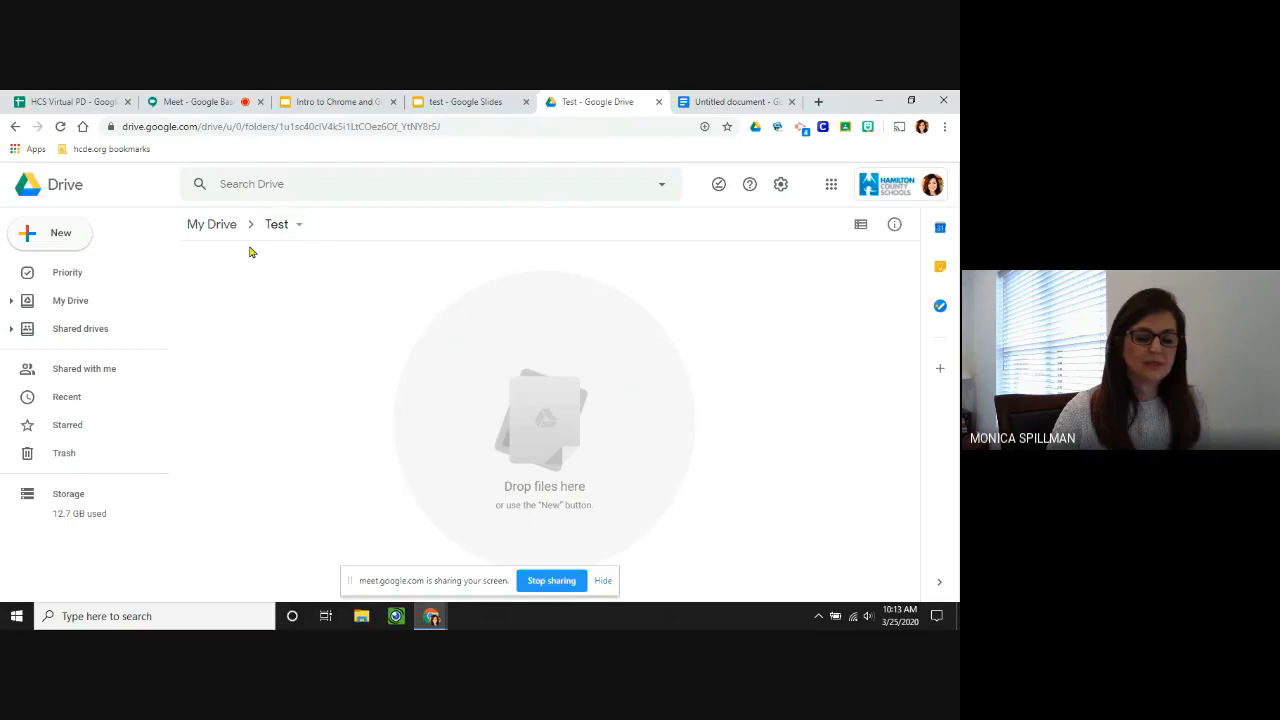
pyautogui.click(58, 236)
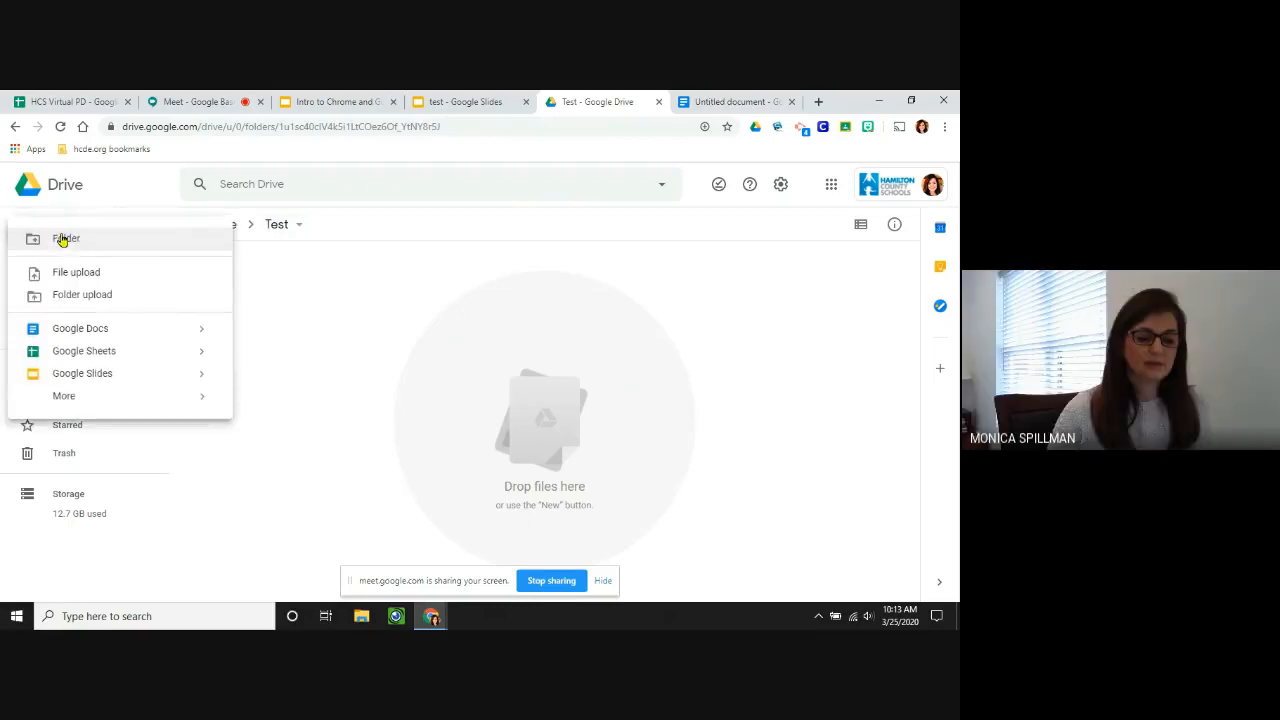
pyautogui.moveTo(72, 398)
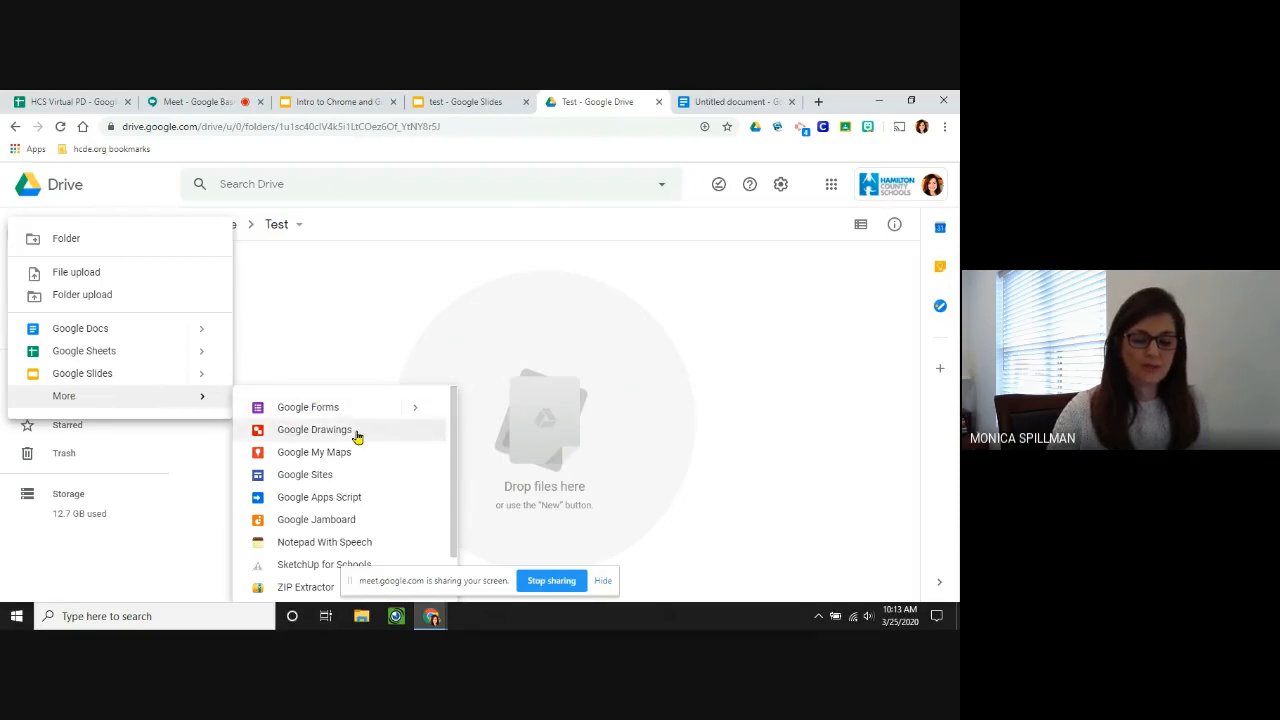
pyautogui.scroll(-1, 362, 480)
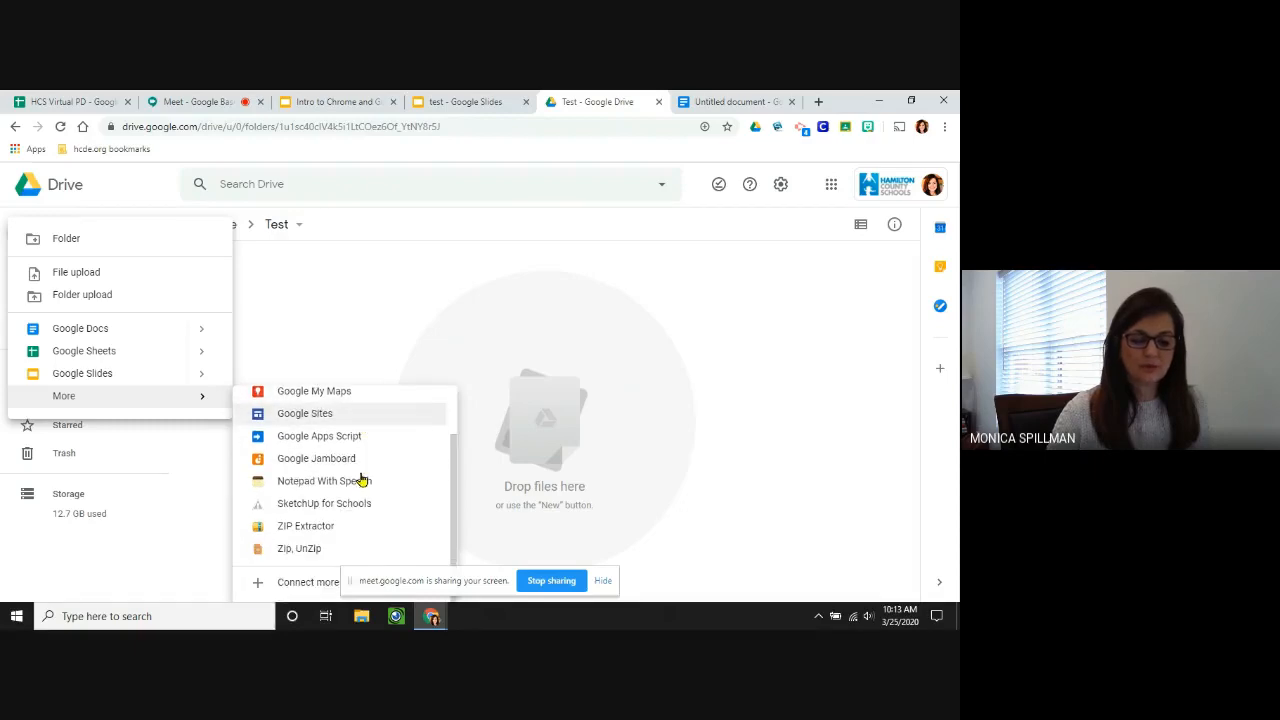
pyautogui.scroll(1, 363, 480)
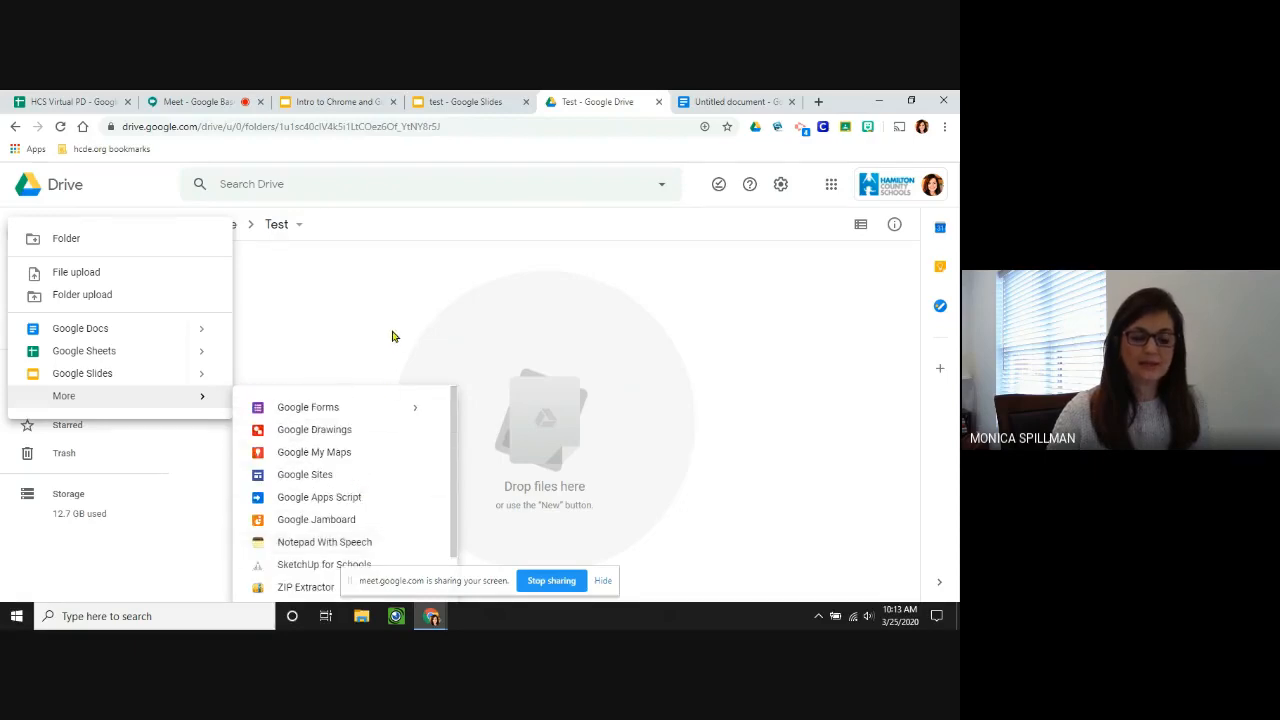
pyautogui.click(392, 336)
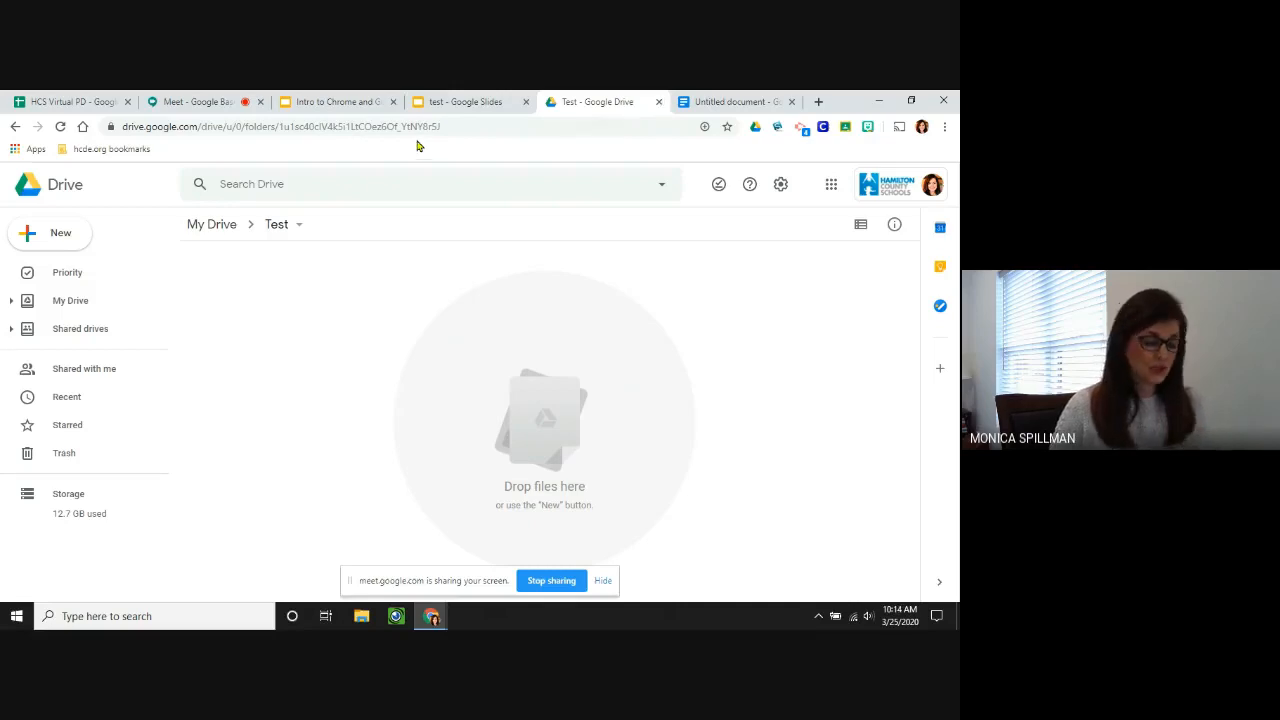
# Back in the Intro to Chrome and Google Drive deck, advance to slide 6 comparing Slides, Drawings and Docs.
pyautogui.click(327, 98)
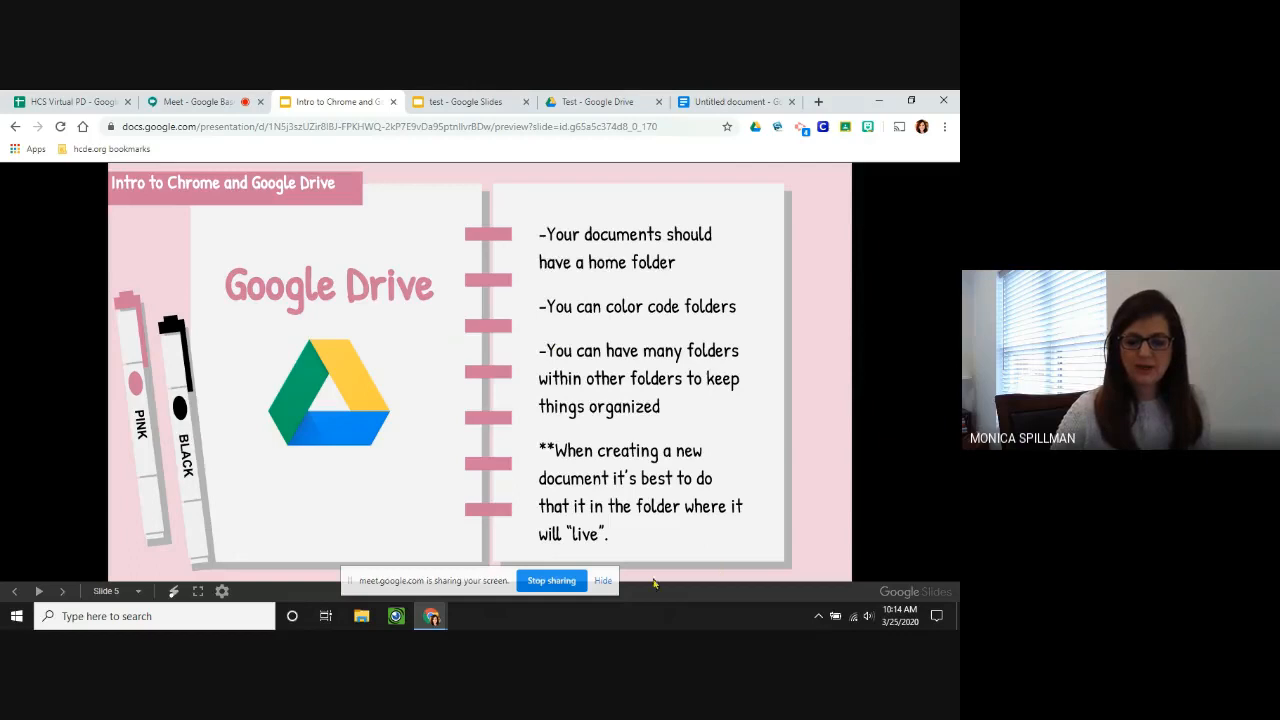
pyautogui.click(603, 582)
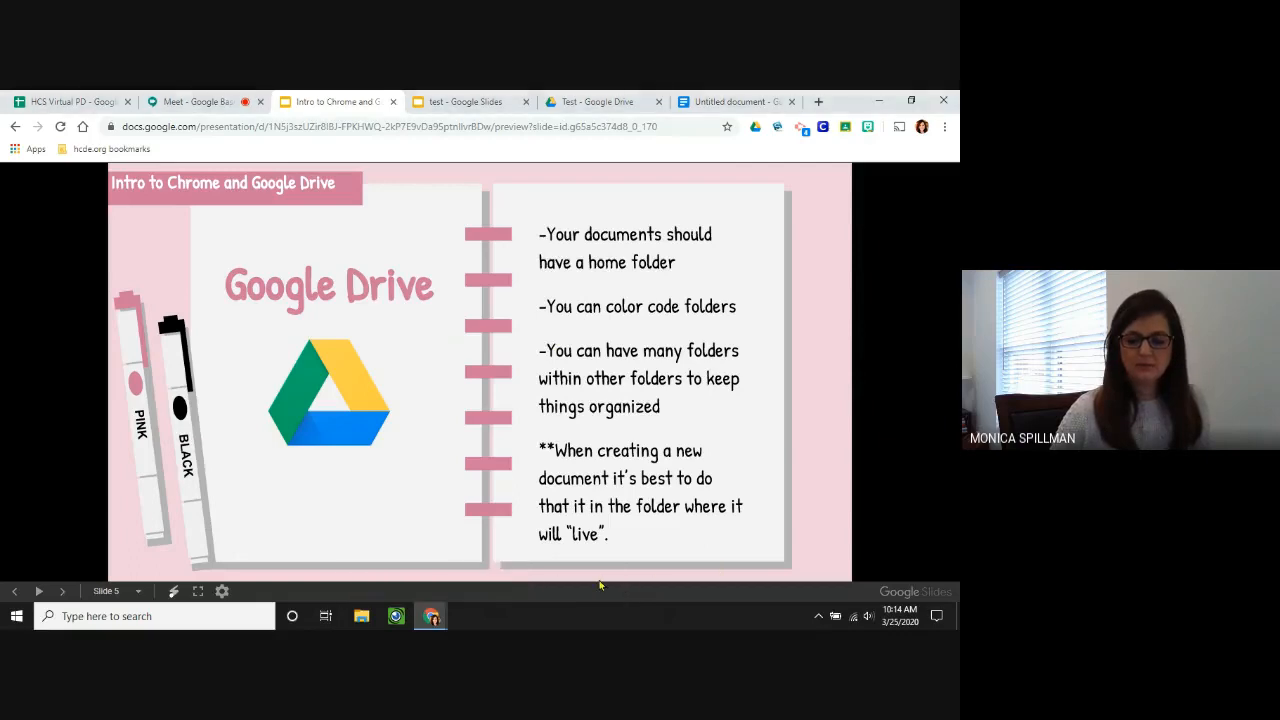
pyautogui.click(724, 446)
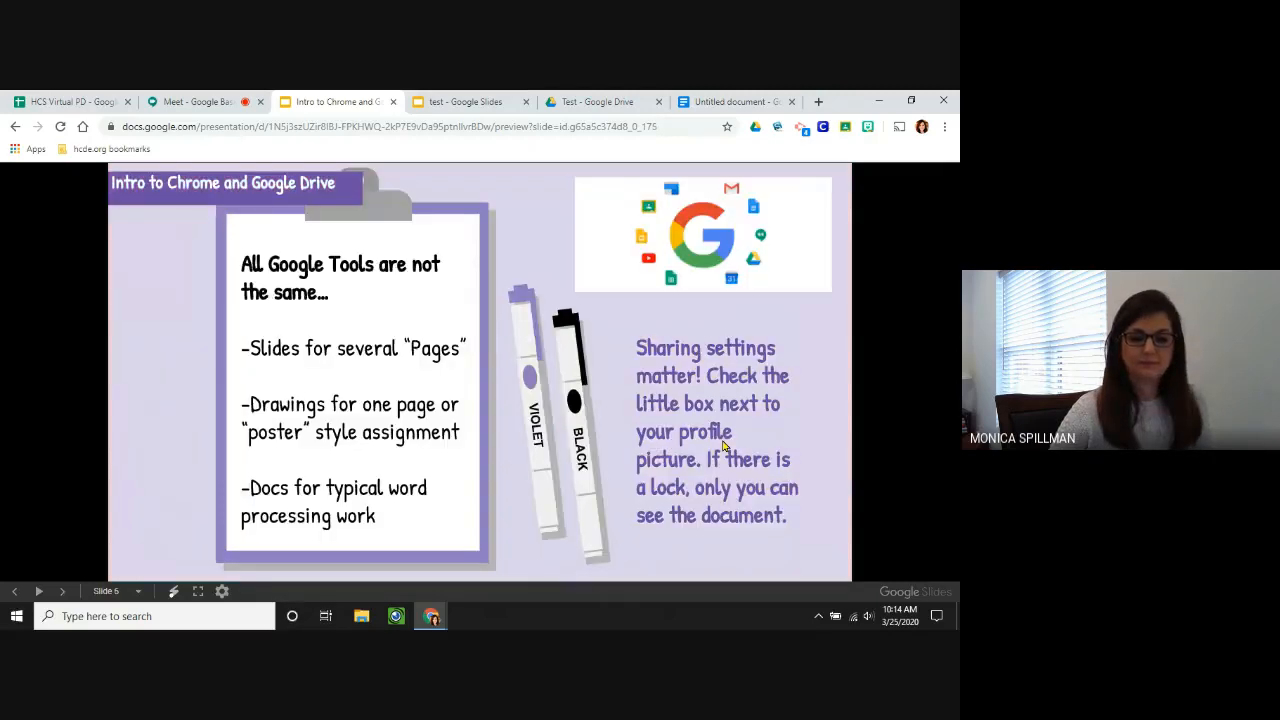
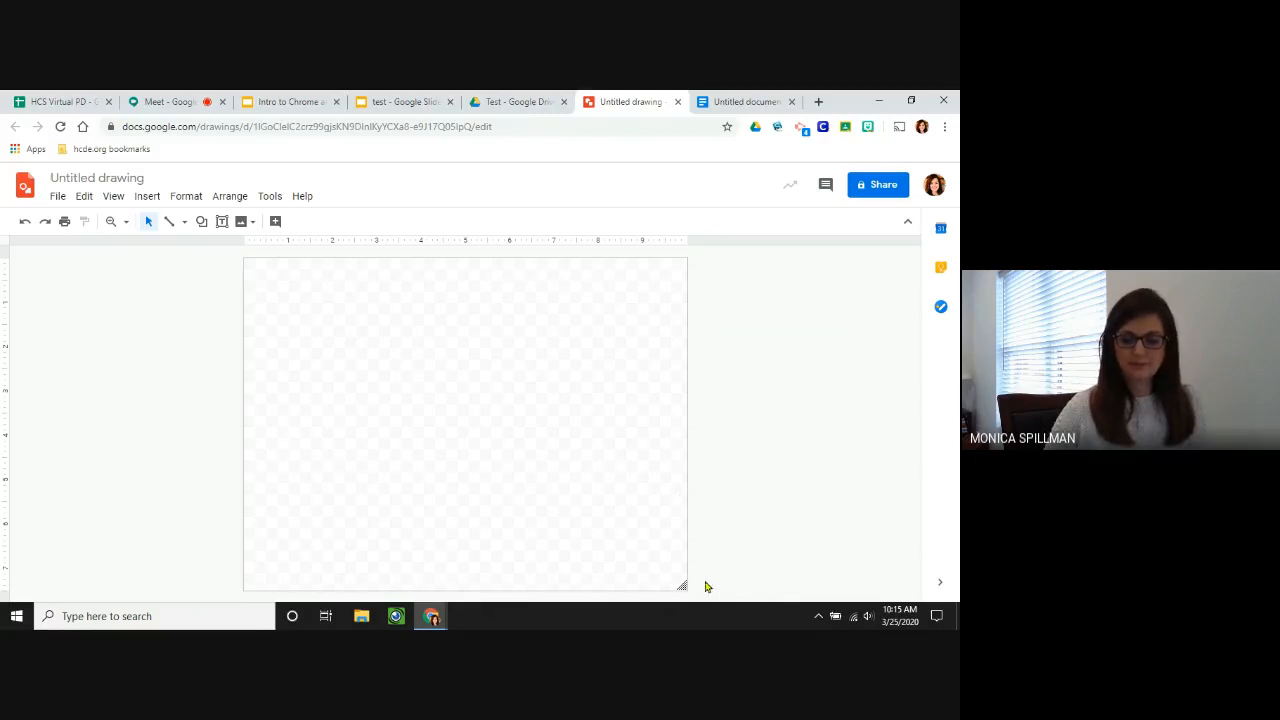
# Set the drawing's page to a custom size of 4.24 inches wide by 5.5 inches tall.
pyautogui.moveTo(684, 586); pyautogui.dragTo(828, 572)
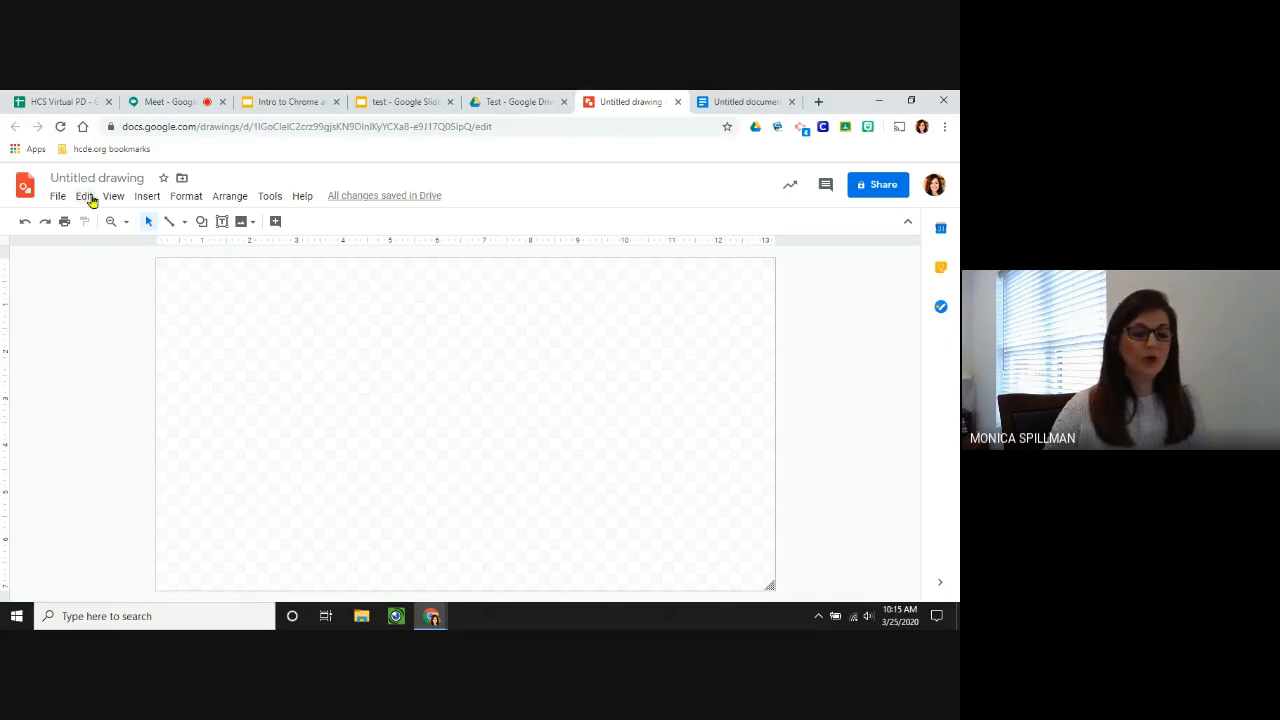
pyautogui.click(57, 197)
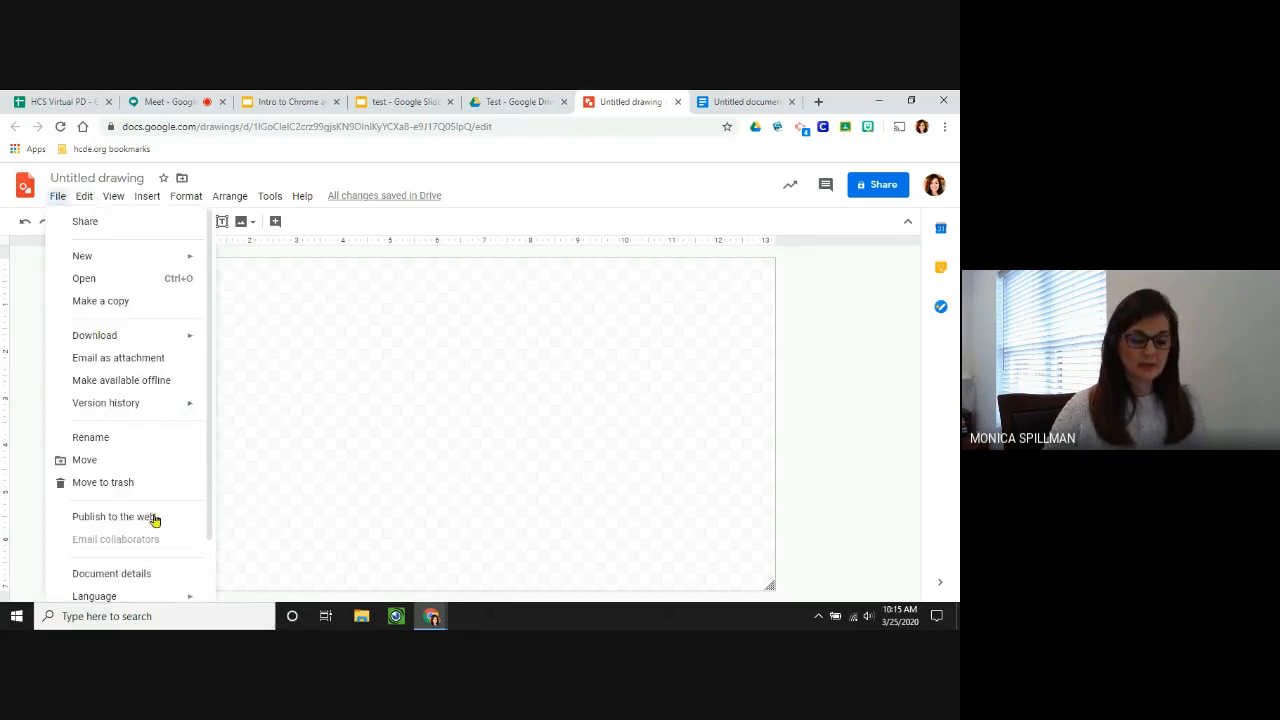
pyautogui.scroll(-1, 151, 572)
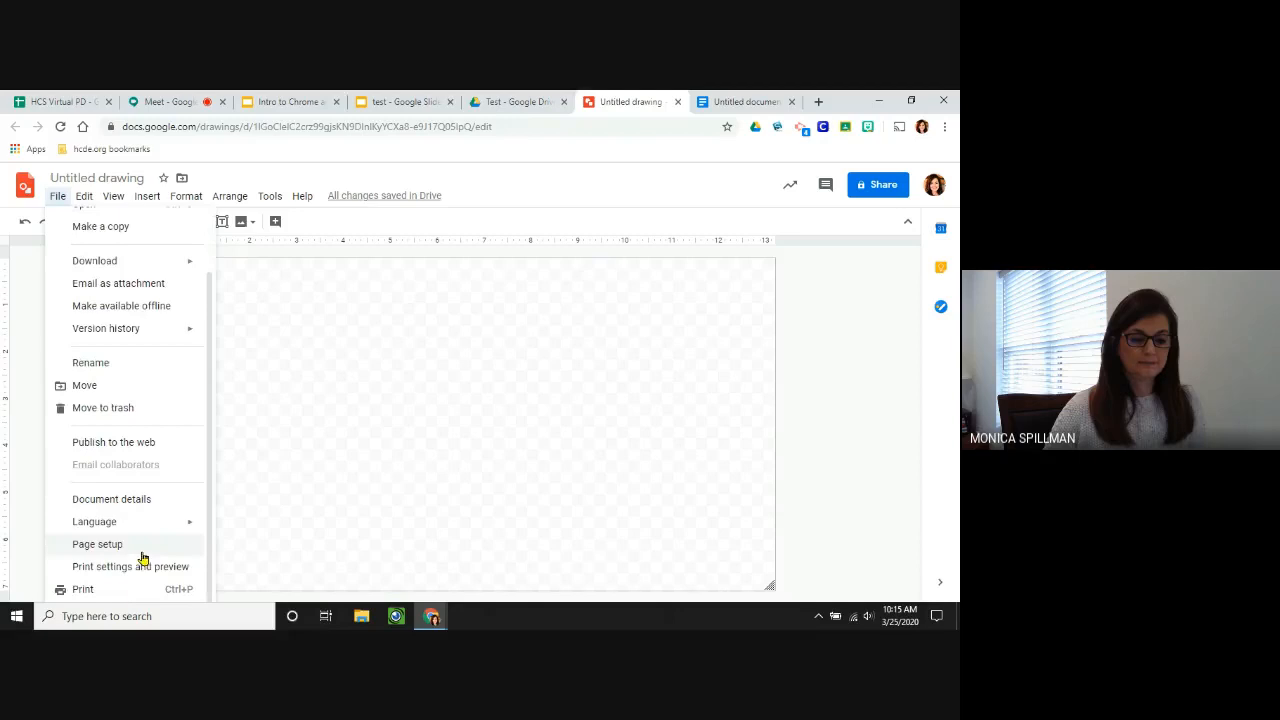
pyautogui.click(116, 546)
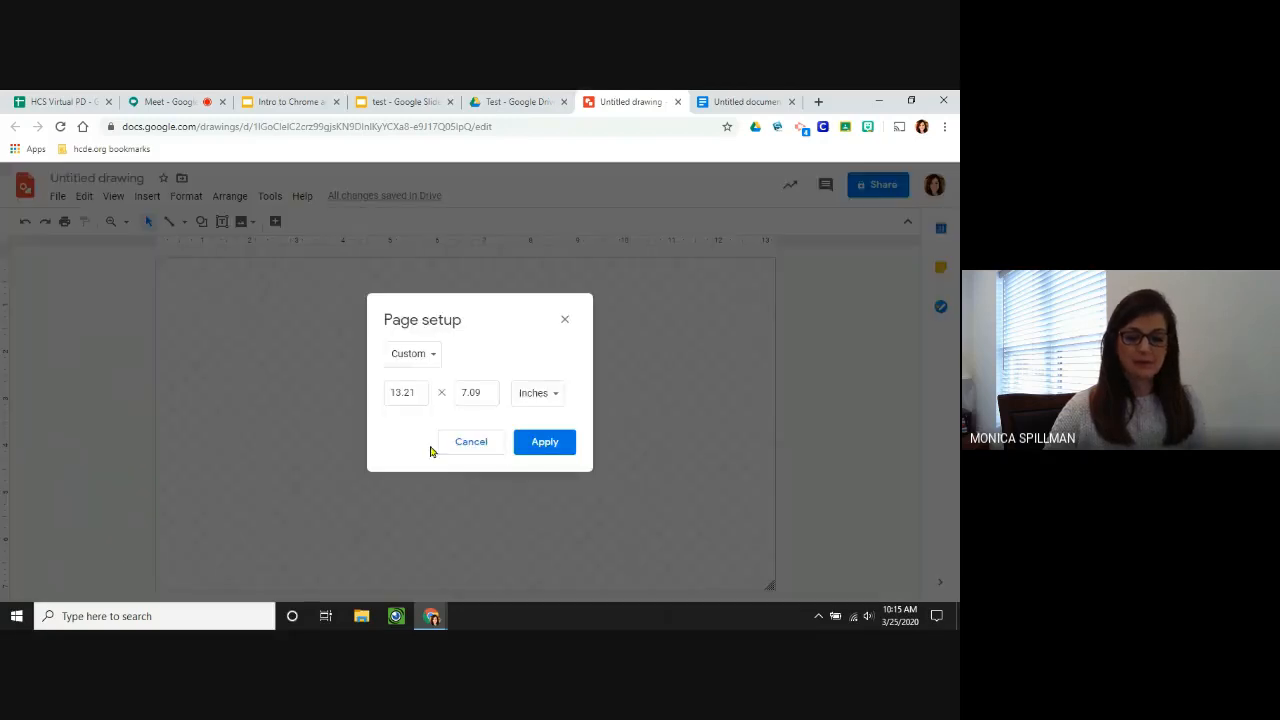
pyautogui.click(419, 392)
pyautogui.press('BackSpace')
pyautogui.press('BackSpace')
pyautogui.press('BackSpace')
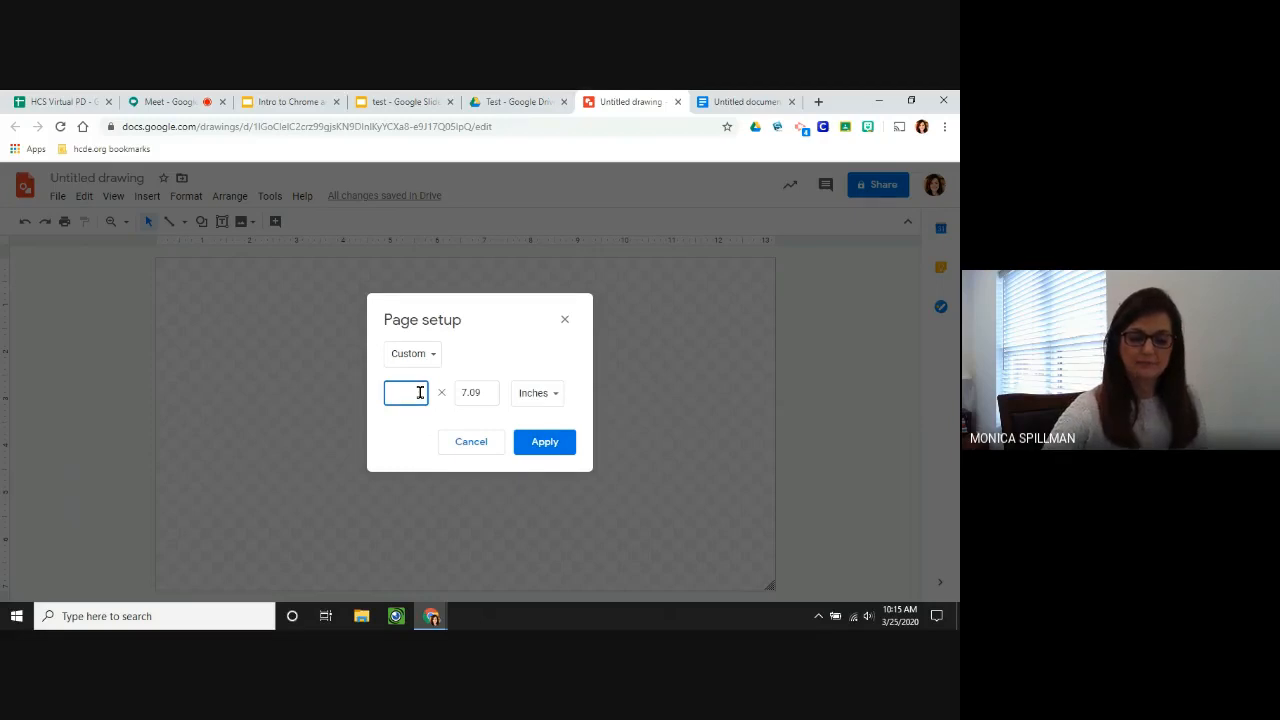
pyautogui.write('4')
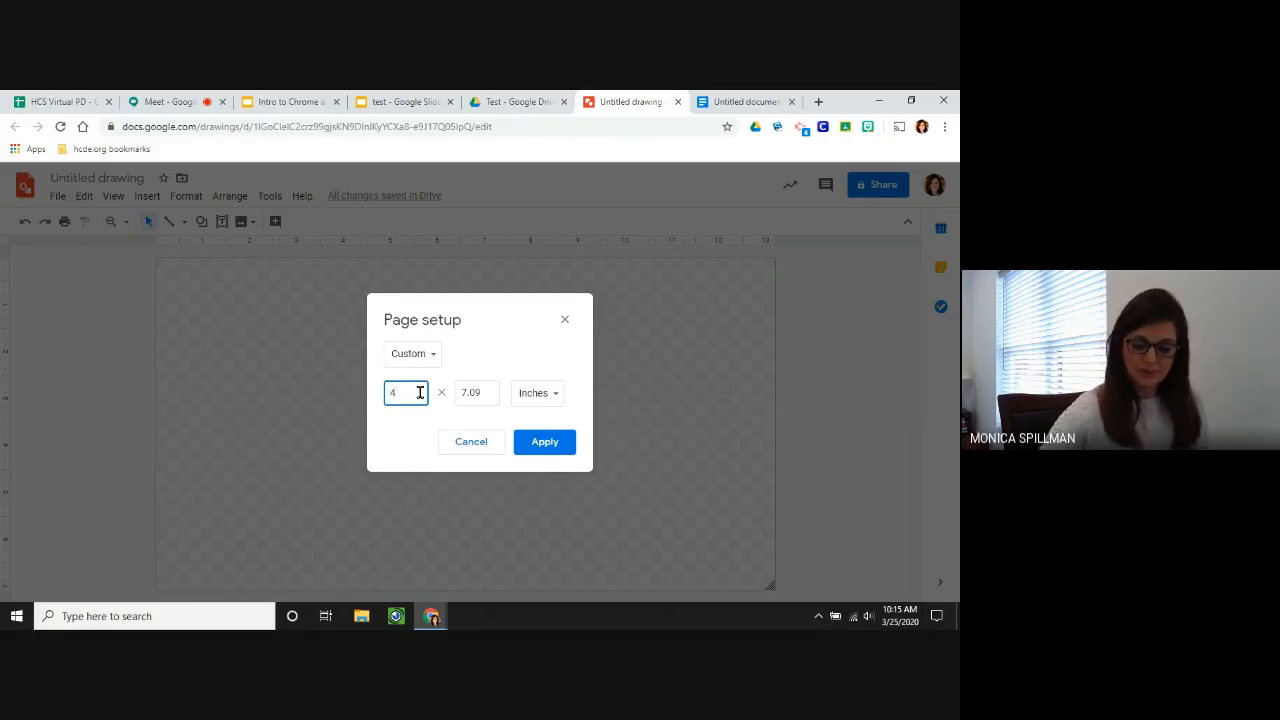
pyautogui.write('.24')
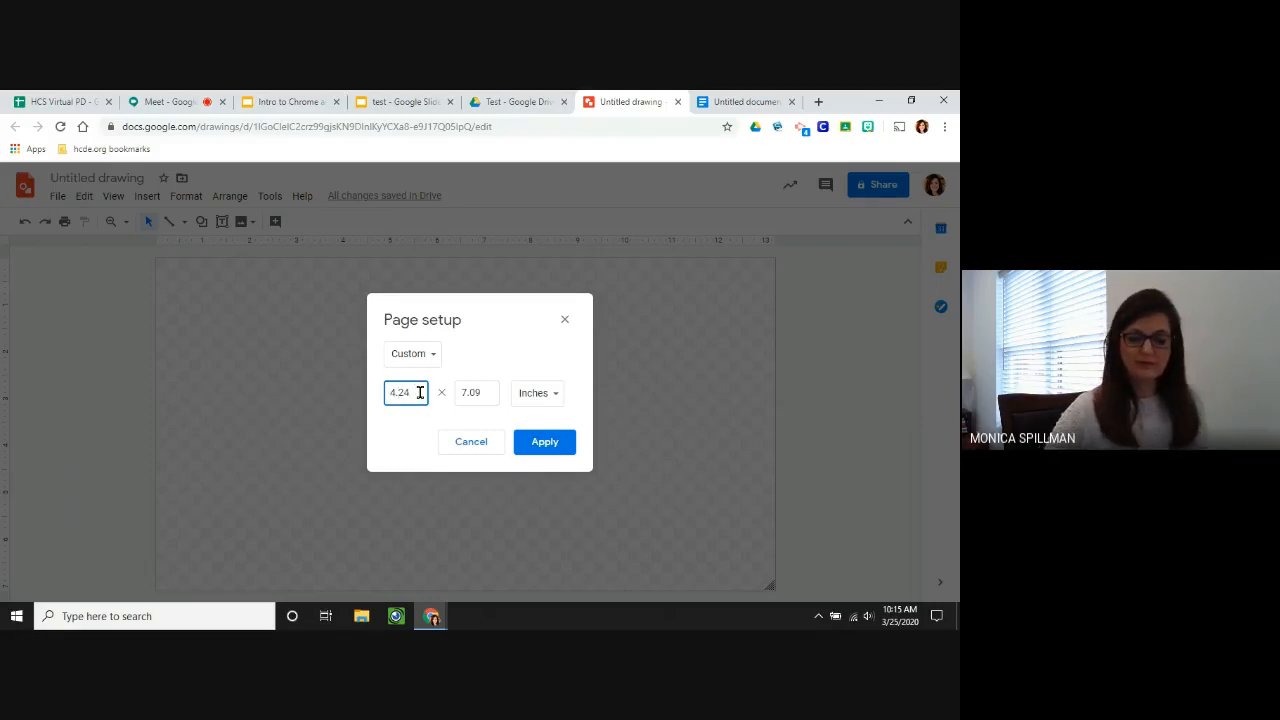
pyautogui.click(491, 389)
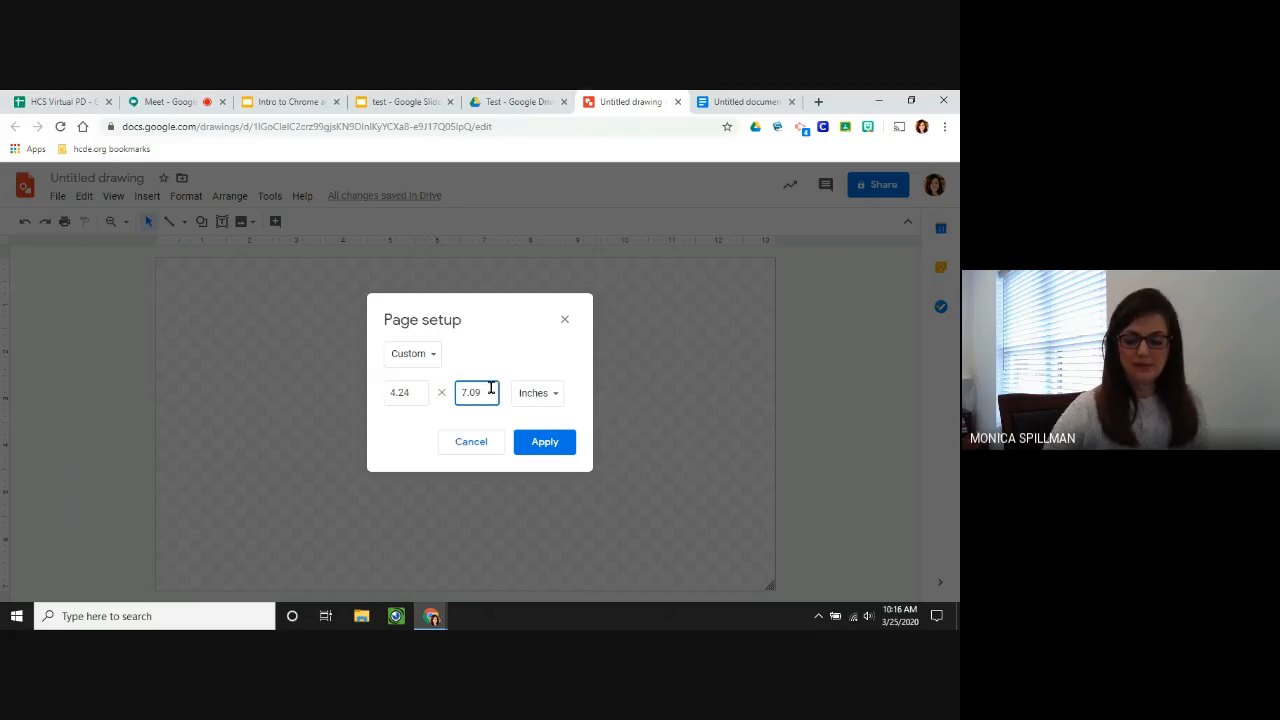
pyautogui.press('BackSpace')
pyautogui.press('BackSpace')
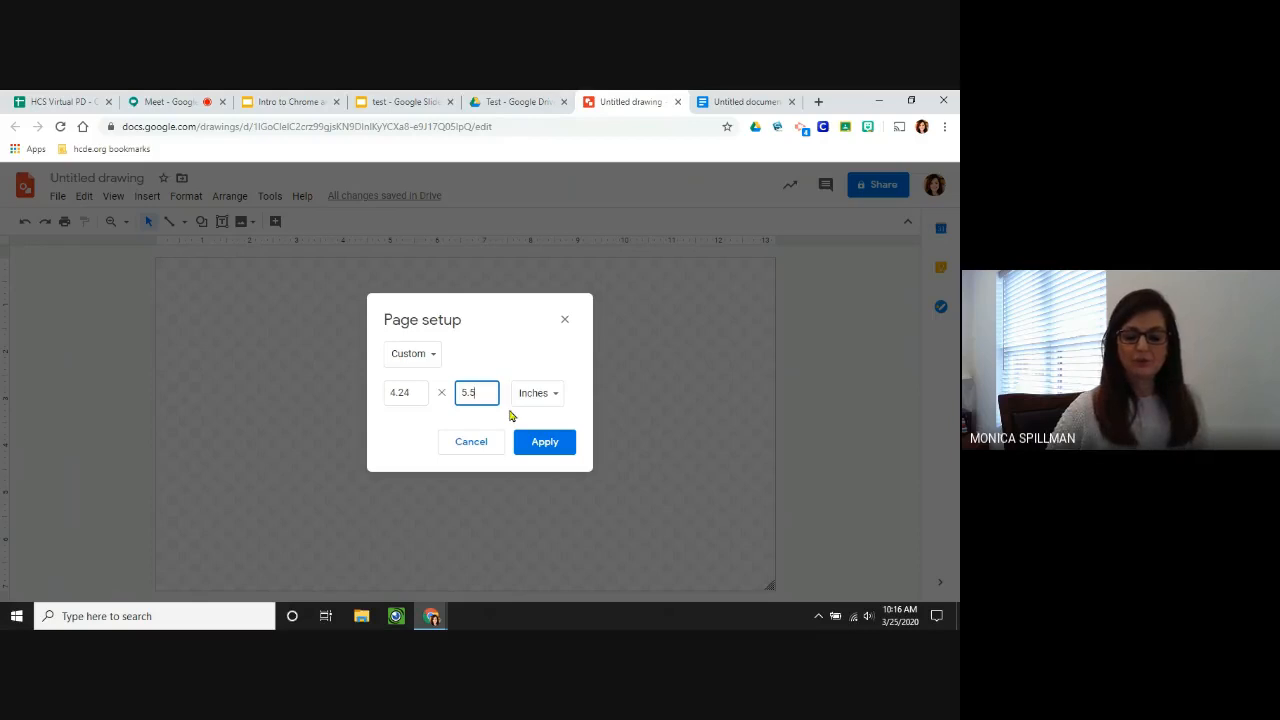
pyautogui.click(545, 445)
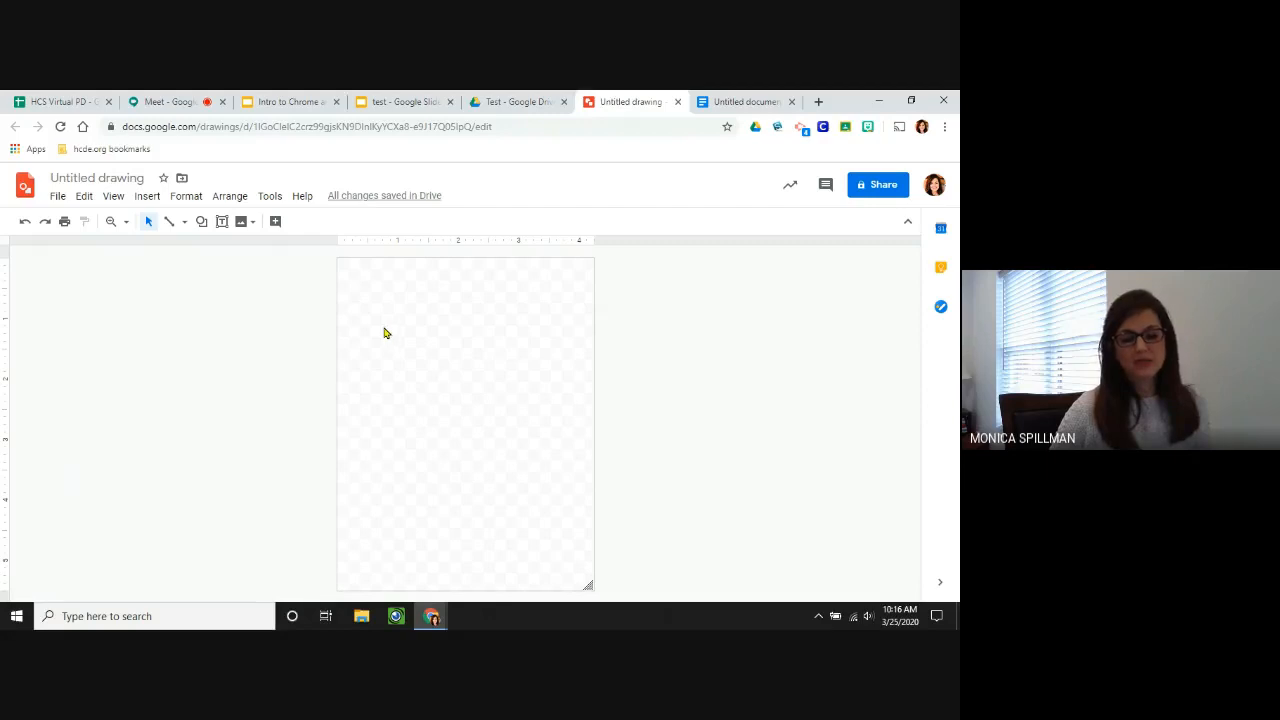
# Draw a rectangle from the page's top-left corner to its bottom-right corner.
pyautogui.click(202, 223)
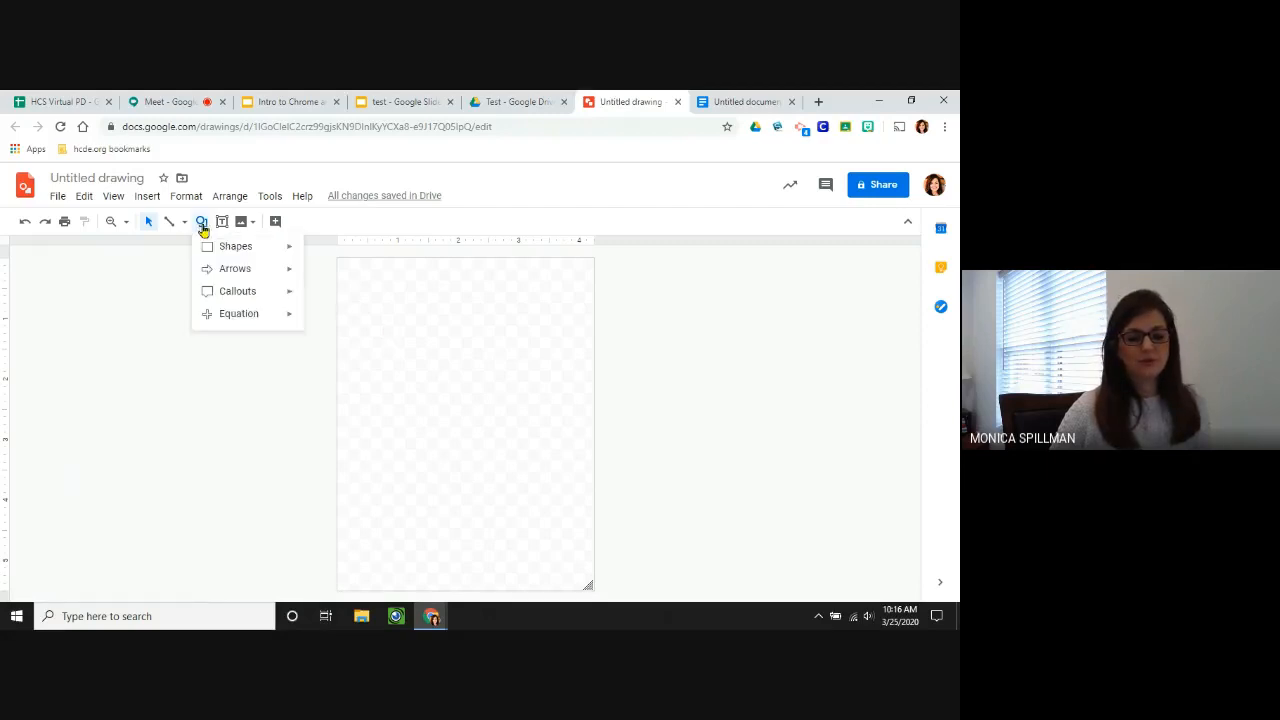
pyautogui.moveTo(205, 249)
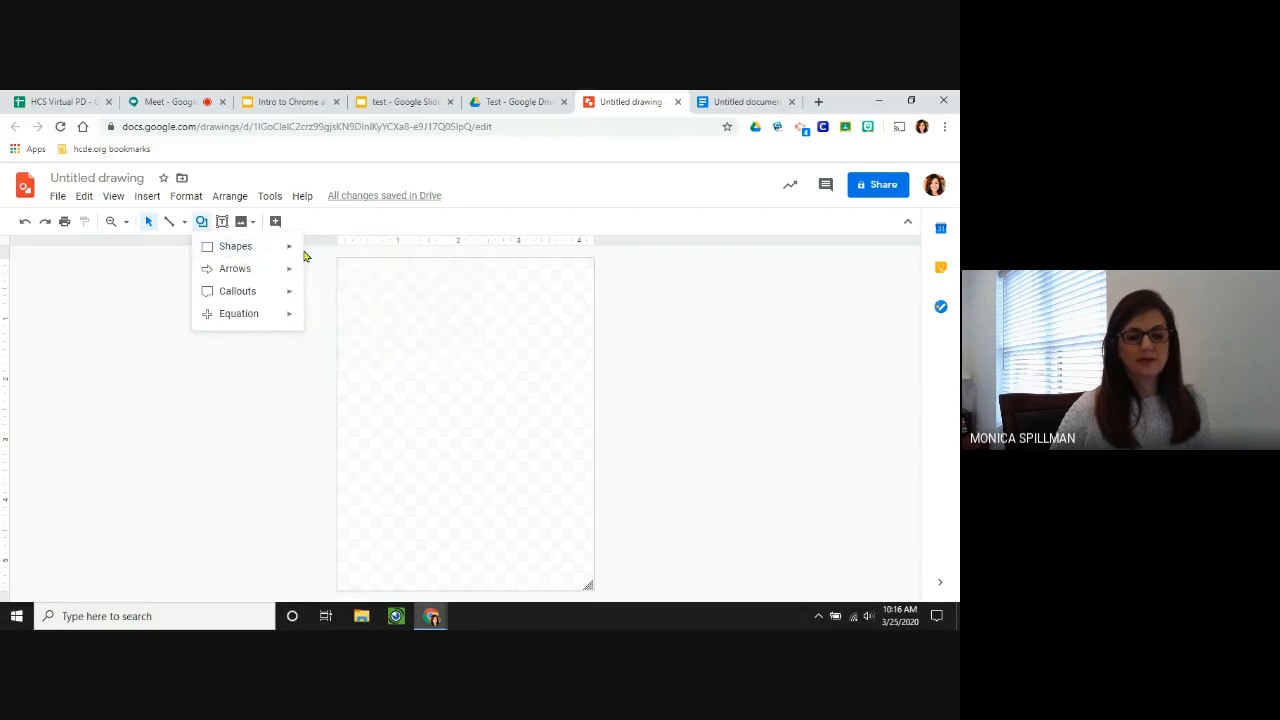
pyautogui.click(313, 249)
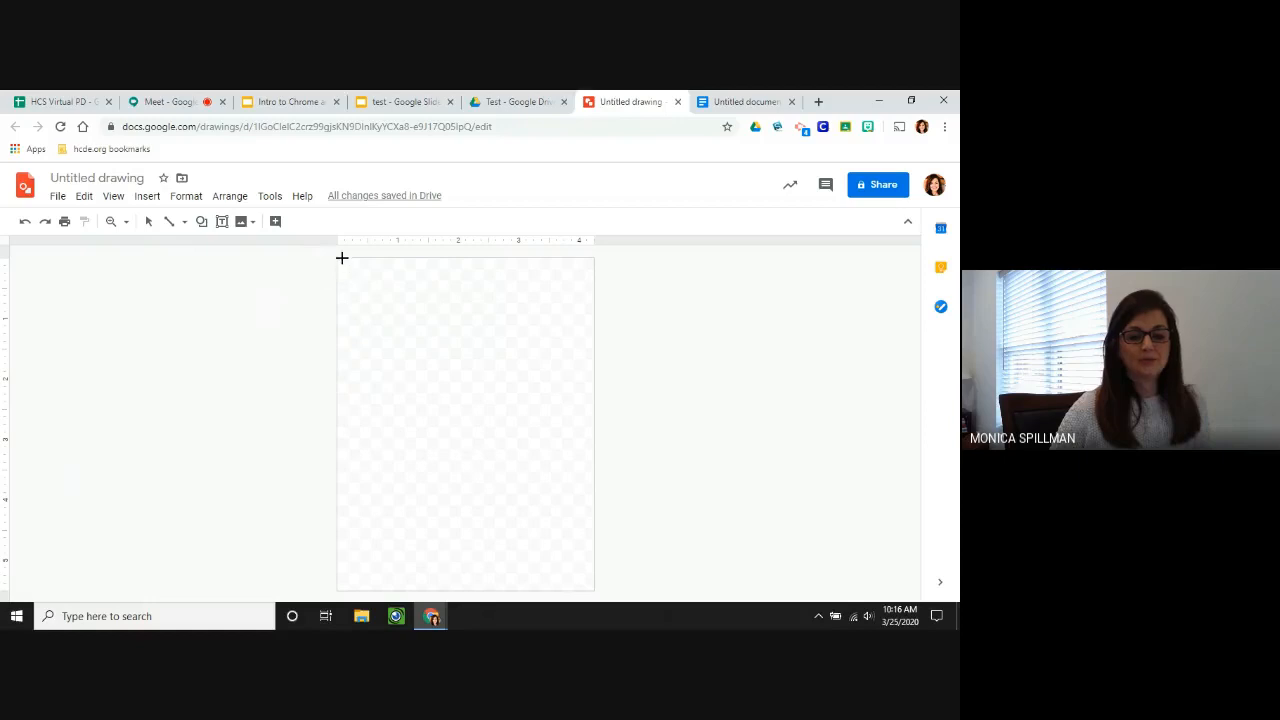
pyautogui.moveTo(337, 256)
pyautogui.mouseDown()
pyautogui.moveTo(397, 280)
pyautogui.moveTo(569, 457)
pyautogui.moveTo(600, 589)
pyautogui.mouseUp()
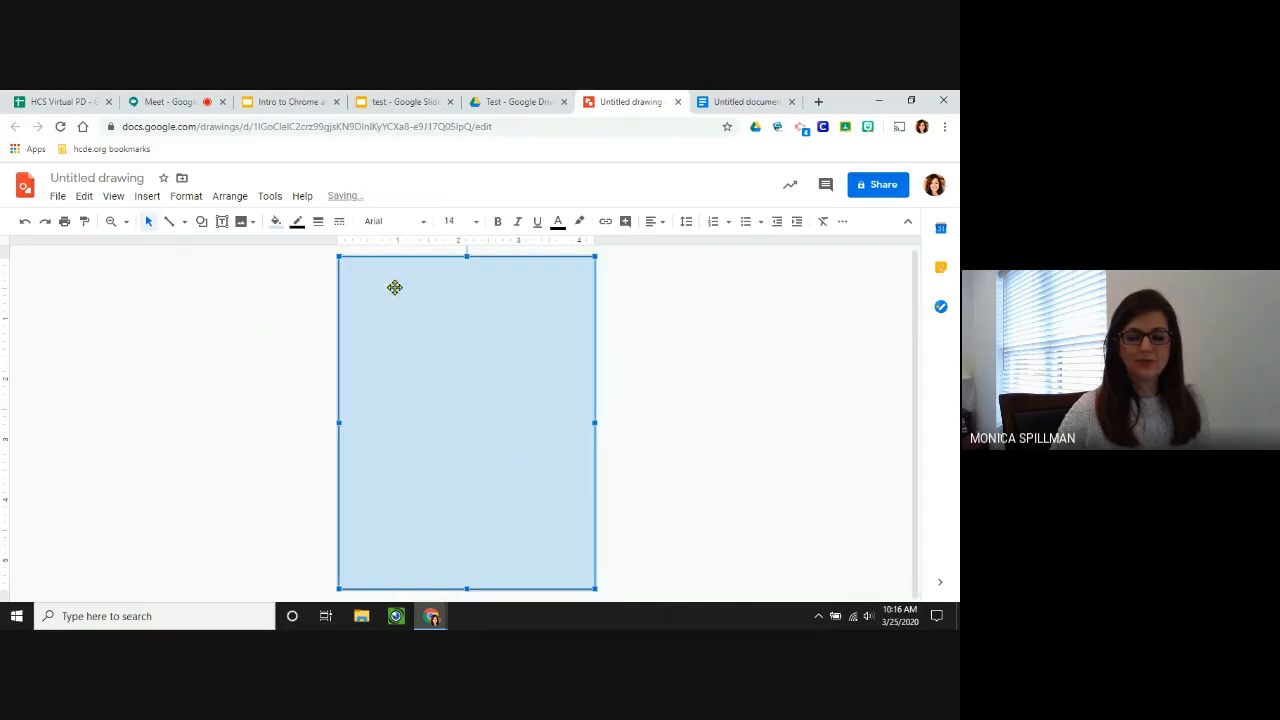
pyautogui.moveTo(334, 254); pyautogui.dragTo(330, 252)
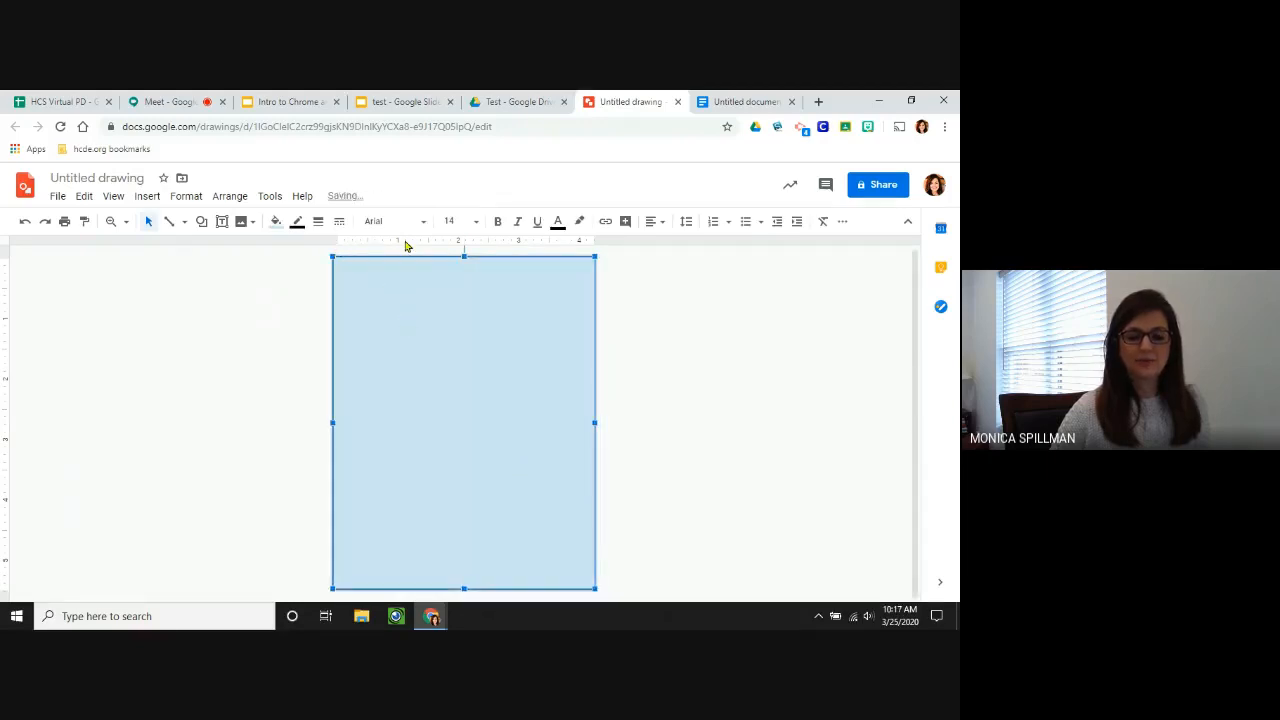
# Give the rectangle a white fill and a 12px dark purple border.
pyautogui.click(275, 223)
pyautogui.click(423, 298)
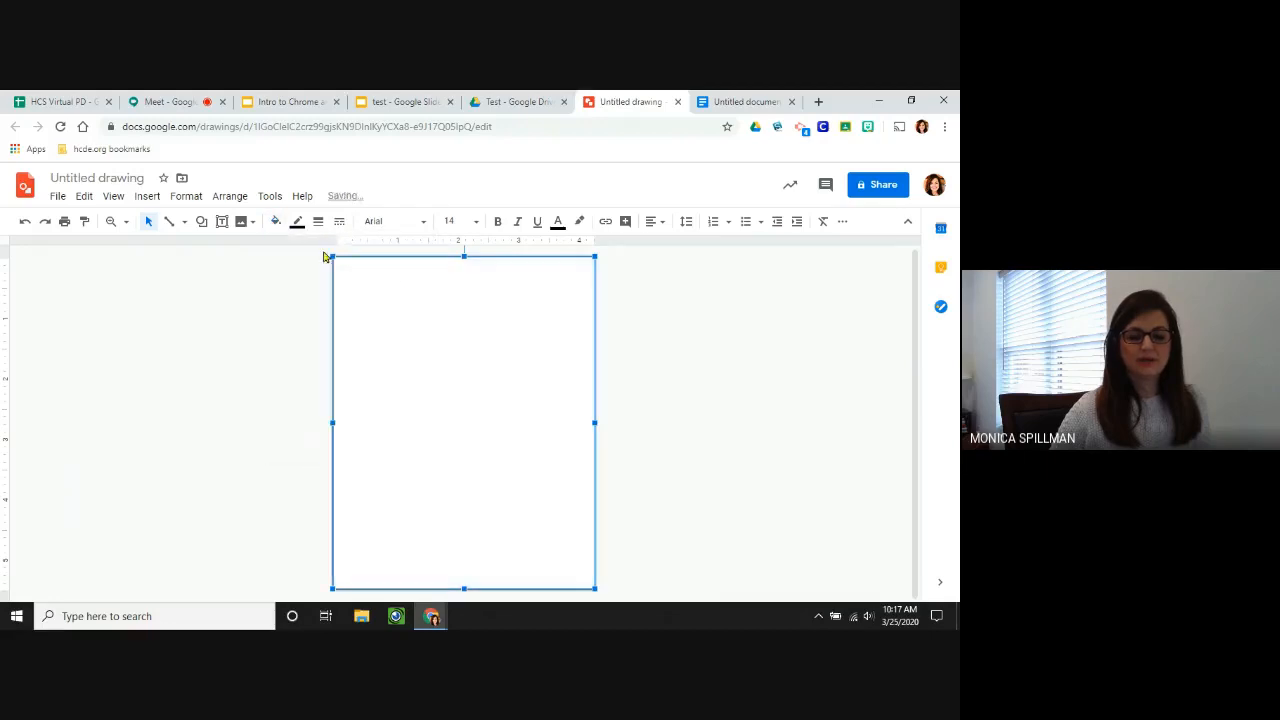
pyautogui.click(297, 222)
pyautogui.click(438, 274)
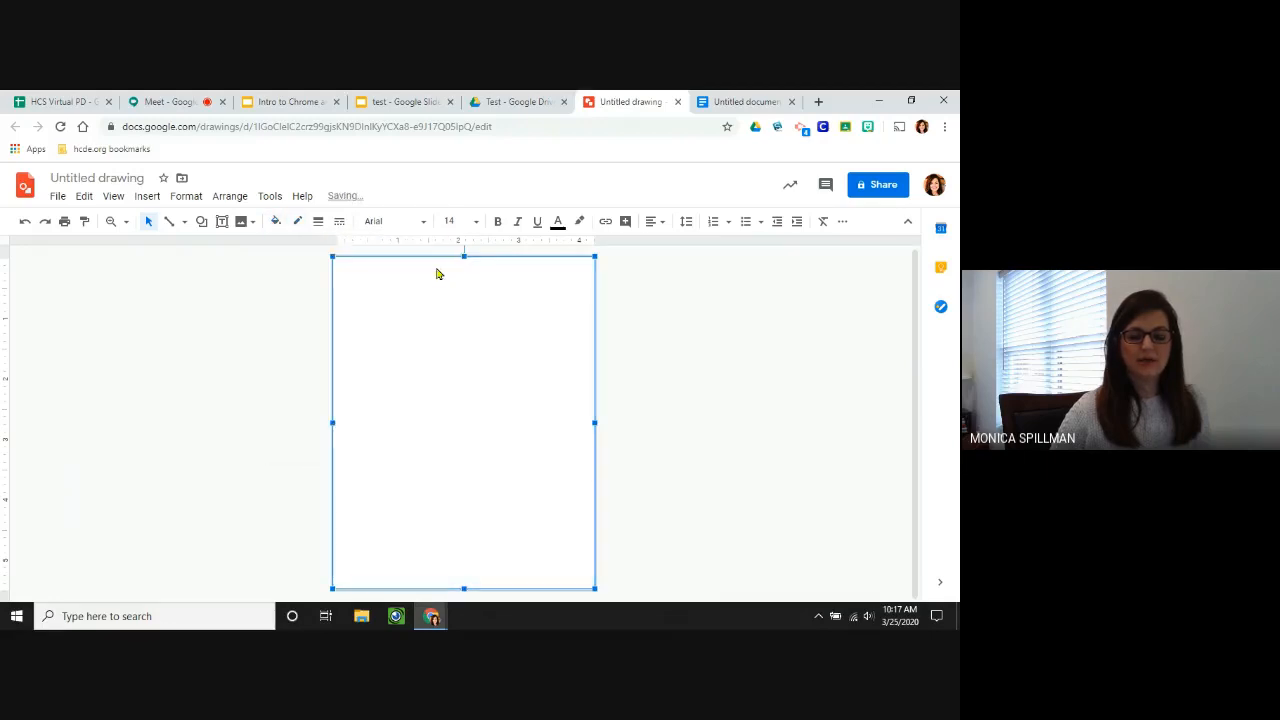
pyautogui.click(297, 222)
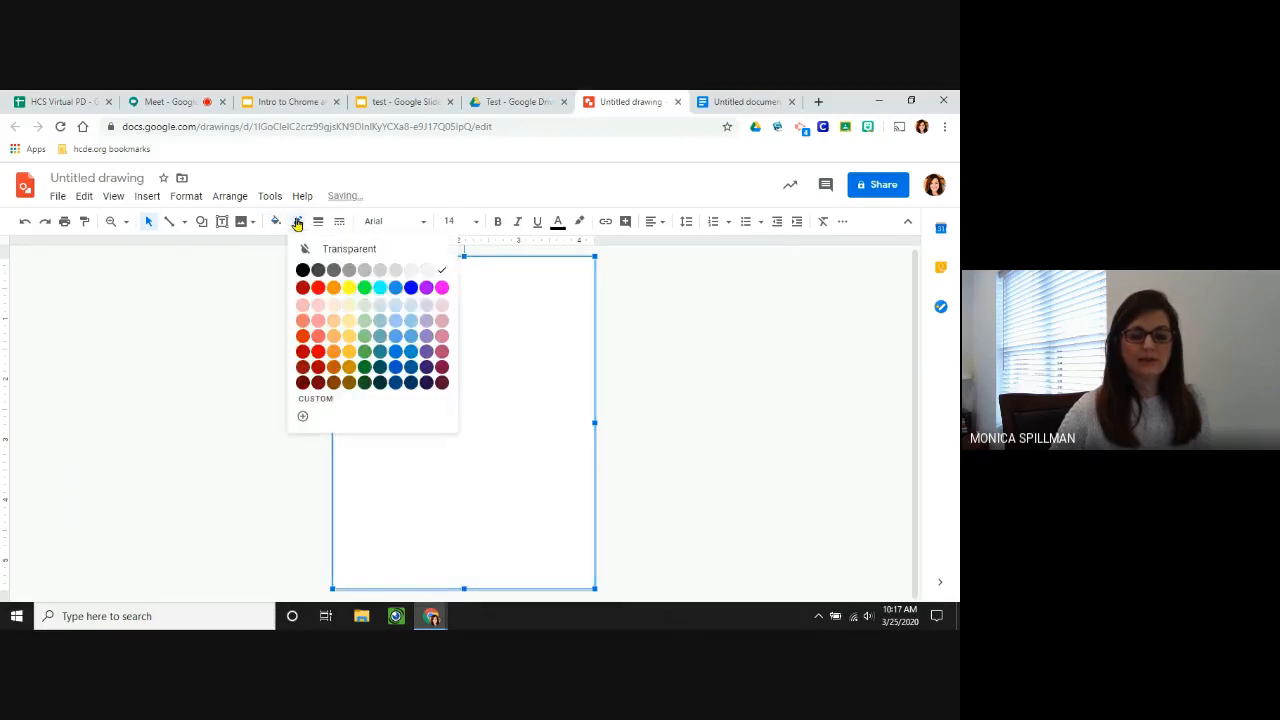
pyautogui.click(440, 365)
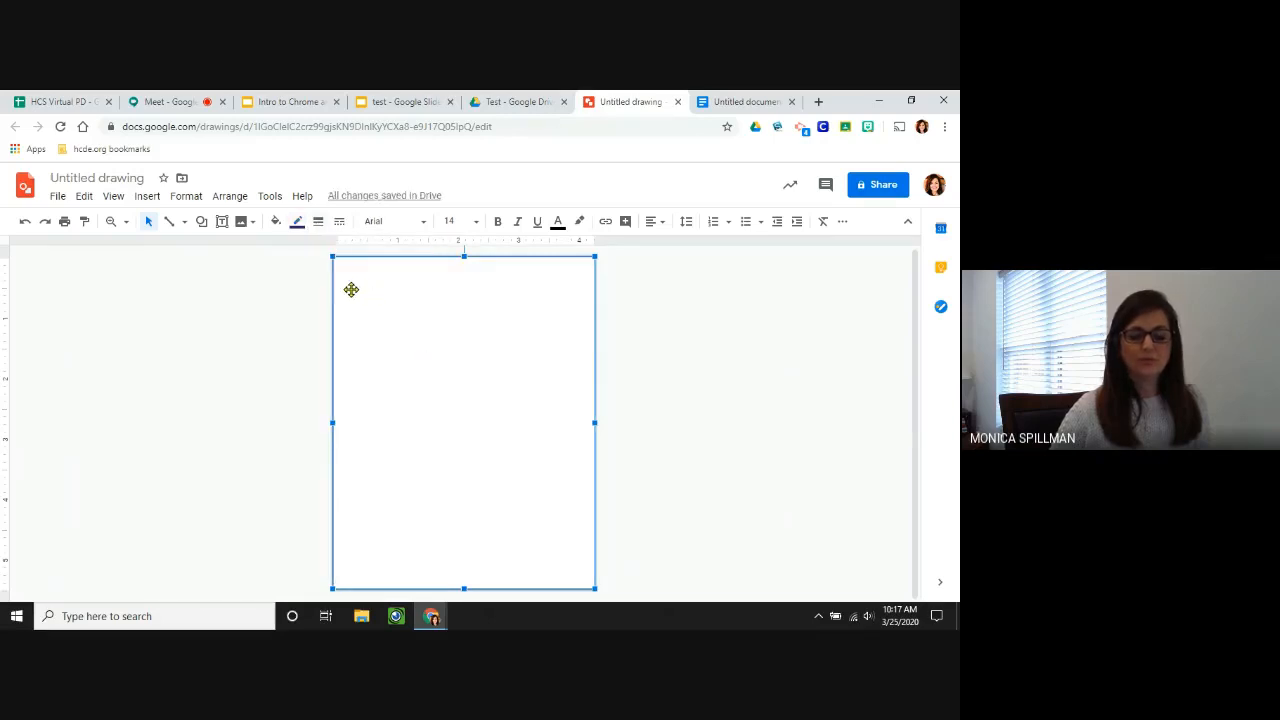
pyautogui.click(317, 224)
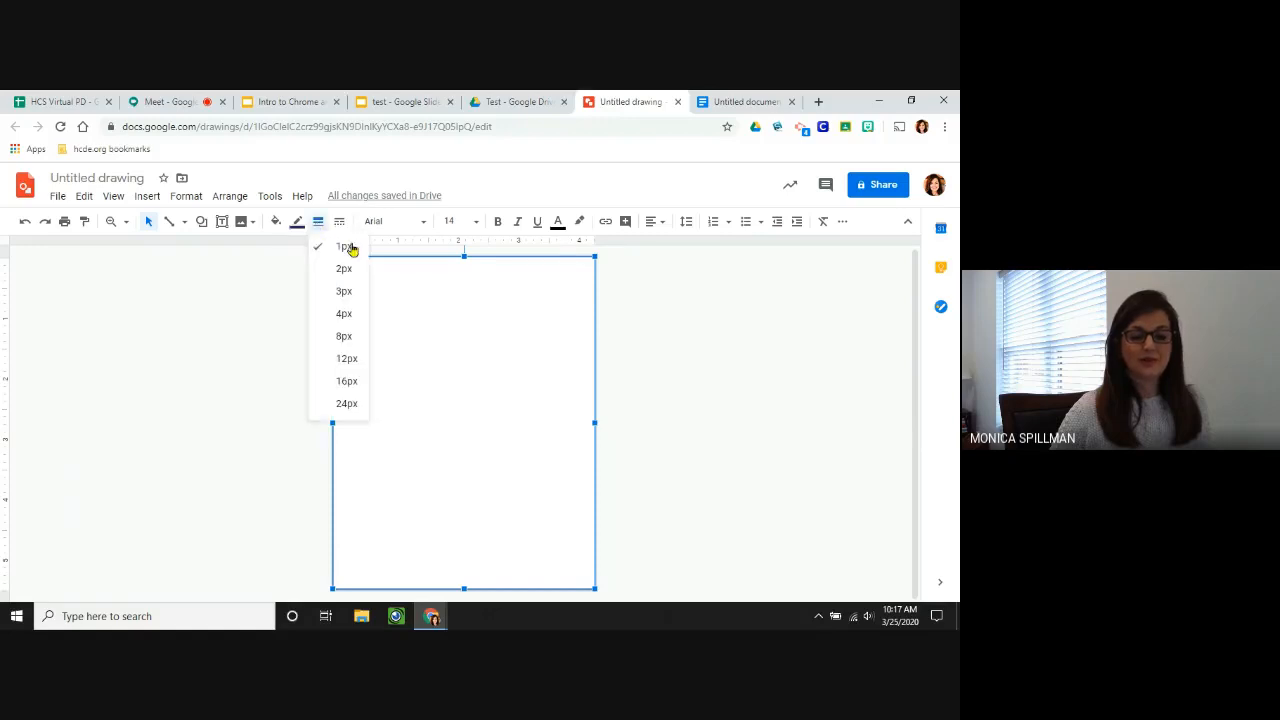
pyautogui.click(357, 358)
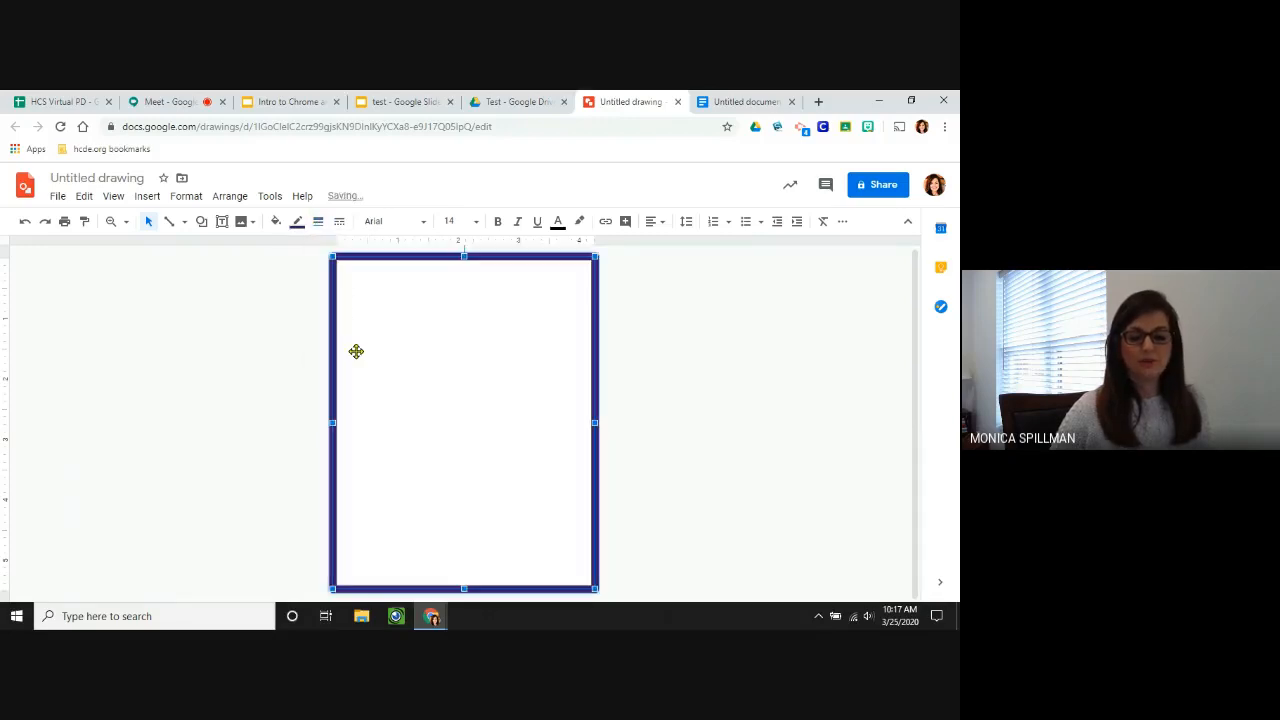
pyautogui.click(284, 356)
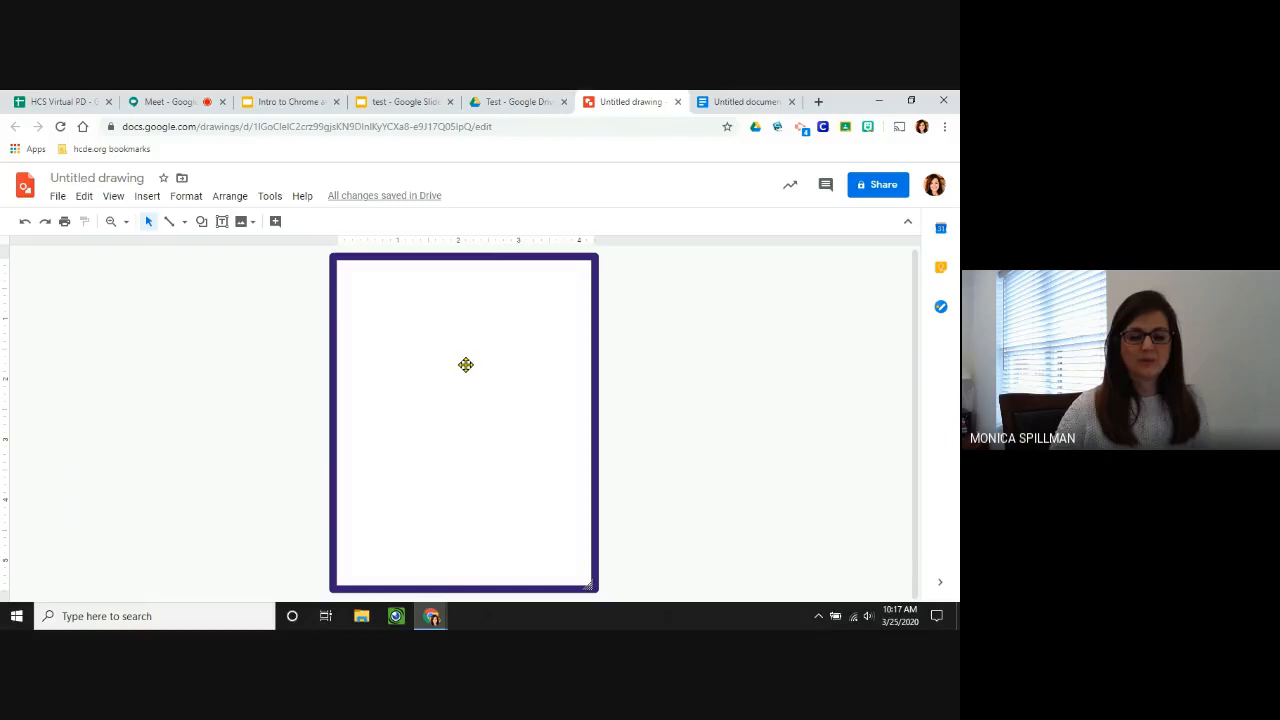
# Lower the frame's top edge slightly and return to the Intro to Chrome and Google Drive presentation.
pyautogui.click(335, 256)
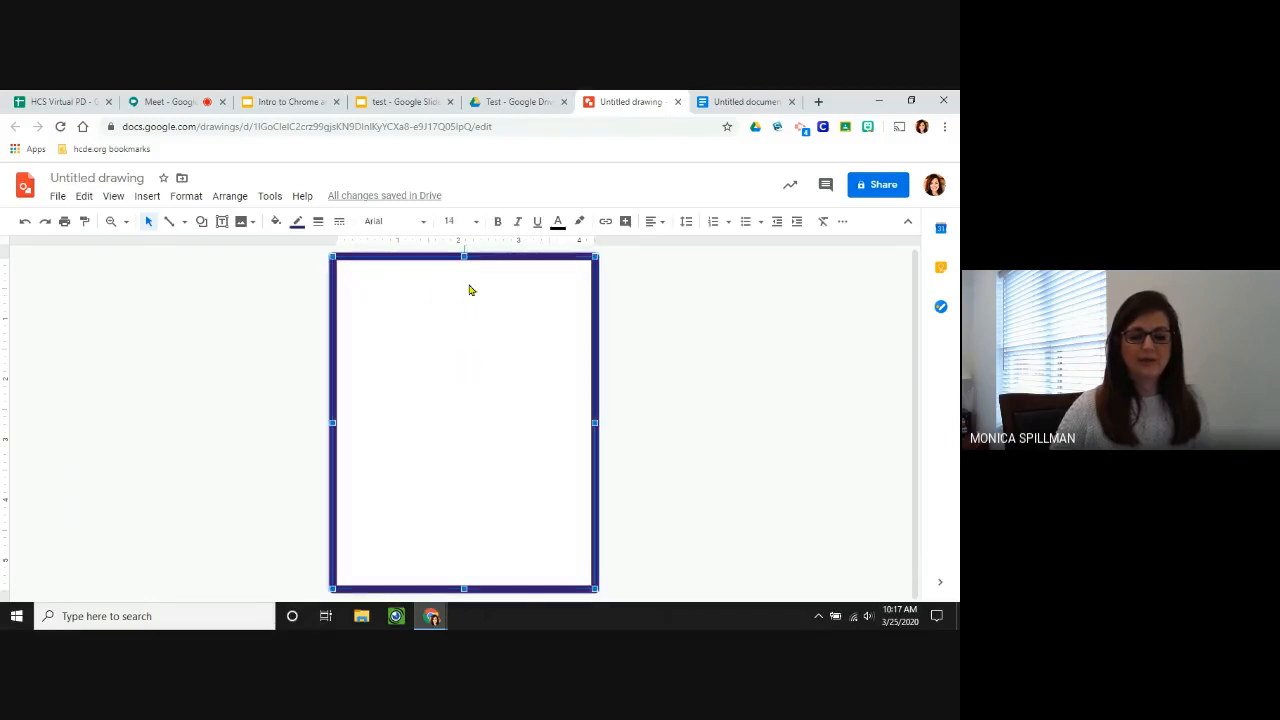
pyautogui.moveTo(463, 256); pyautogui.dragTo(462, 281)
pyautogui.click(707, 331)
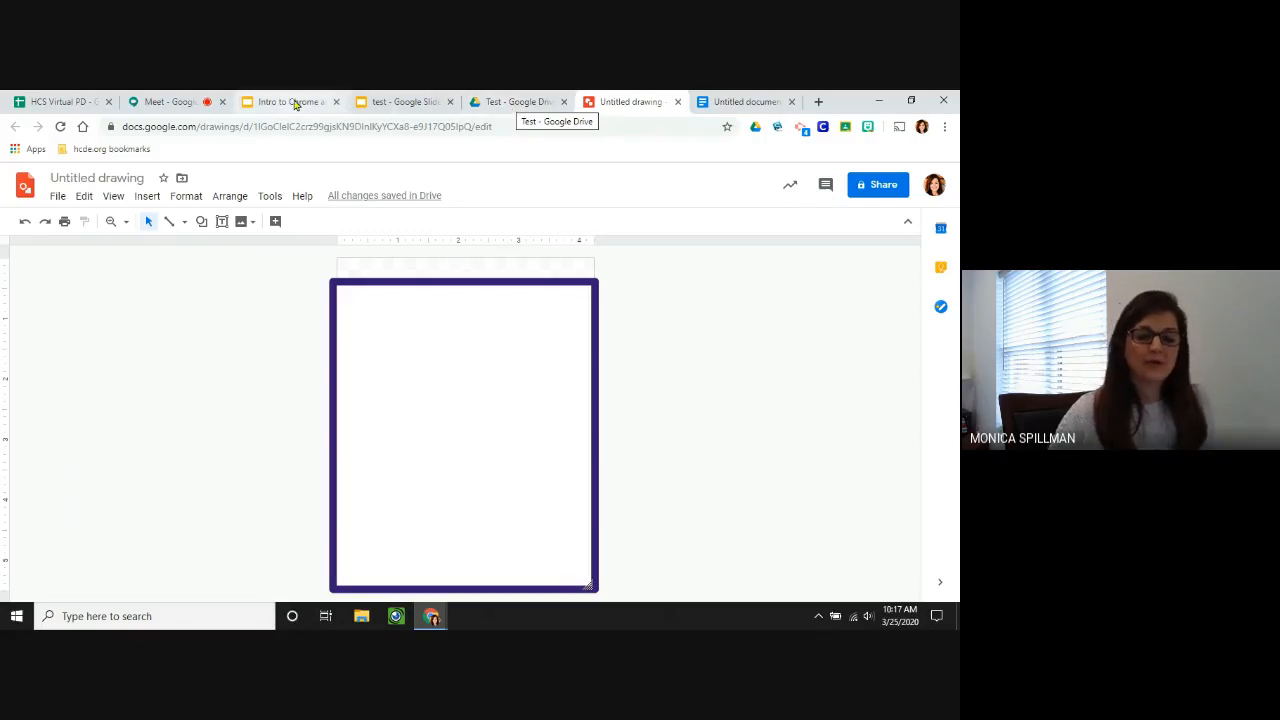
pyautogui.click(293, 103)
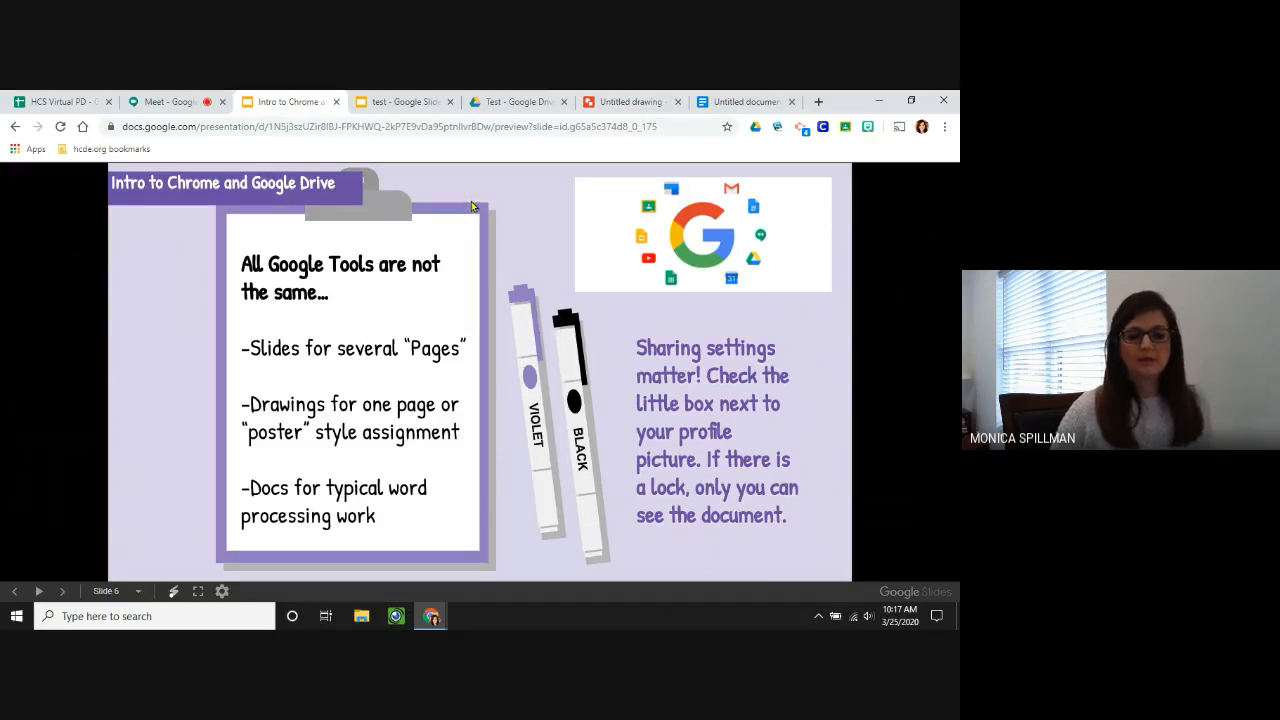
# From the Test folder in Drive, create a new blank Google Doc.
pyautogui.click(510, 103)
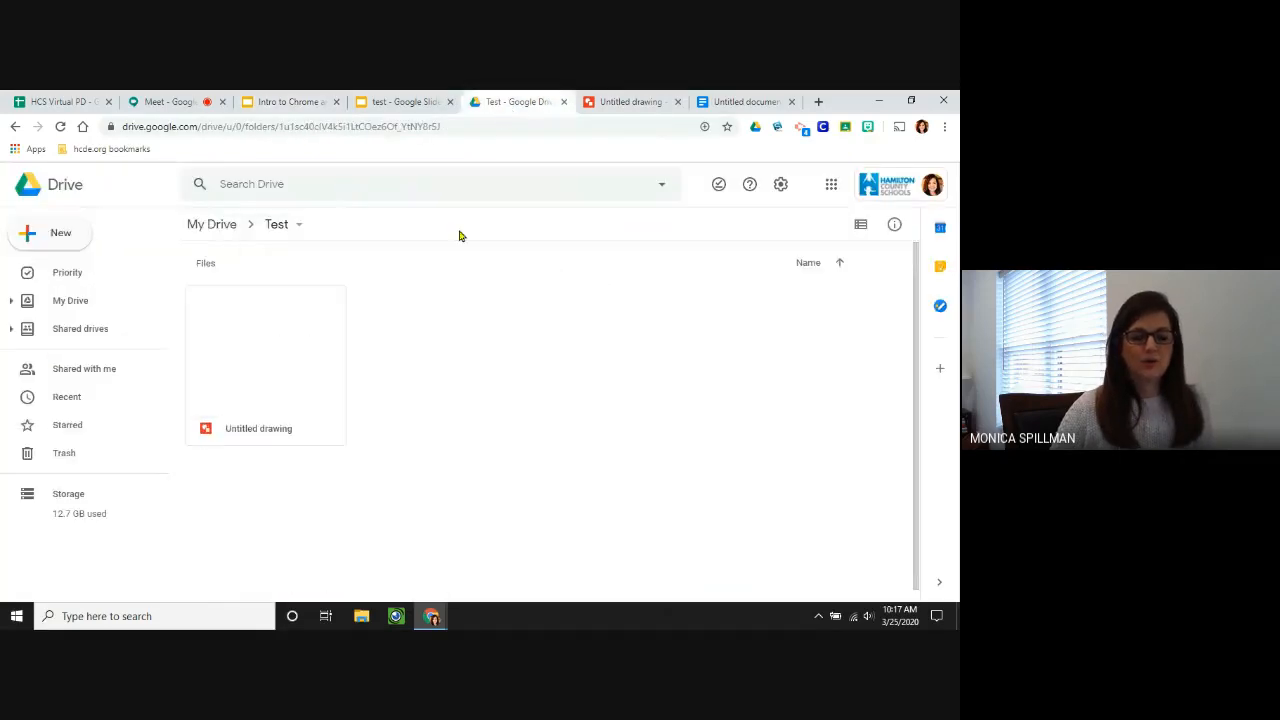
pyautogui.click(60, 234)
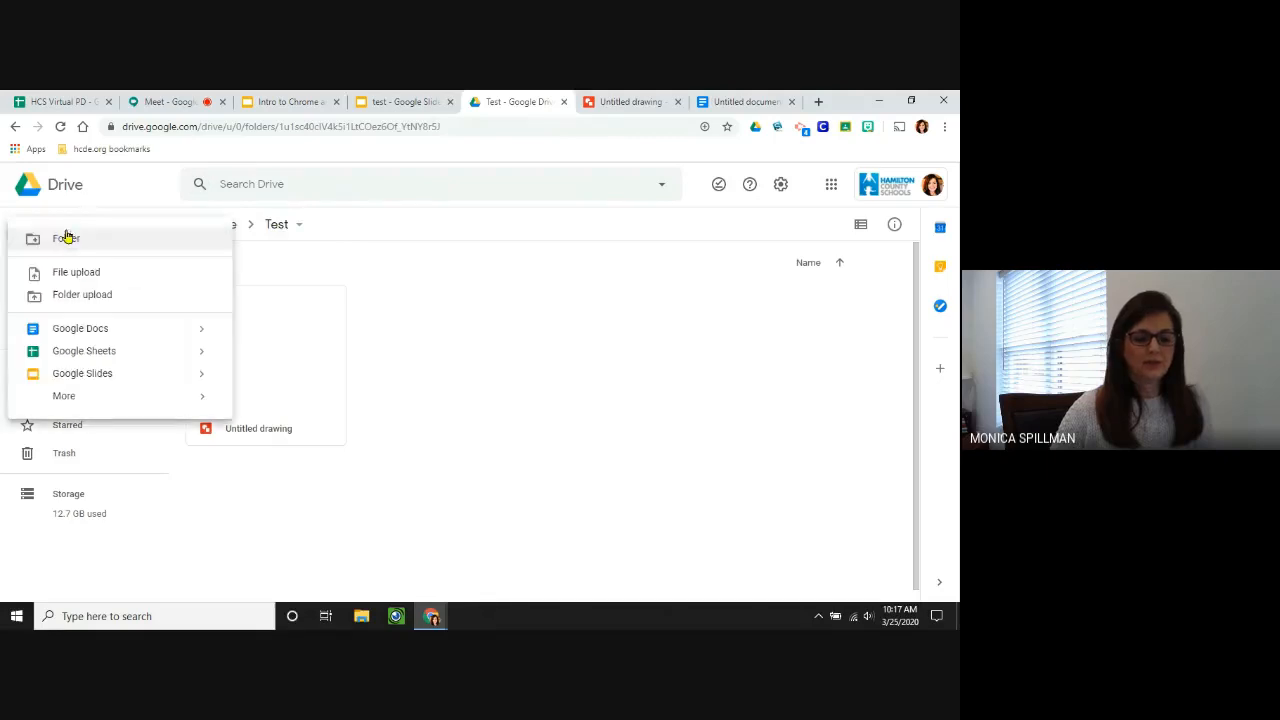
pyautogui.click(99, 328)
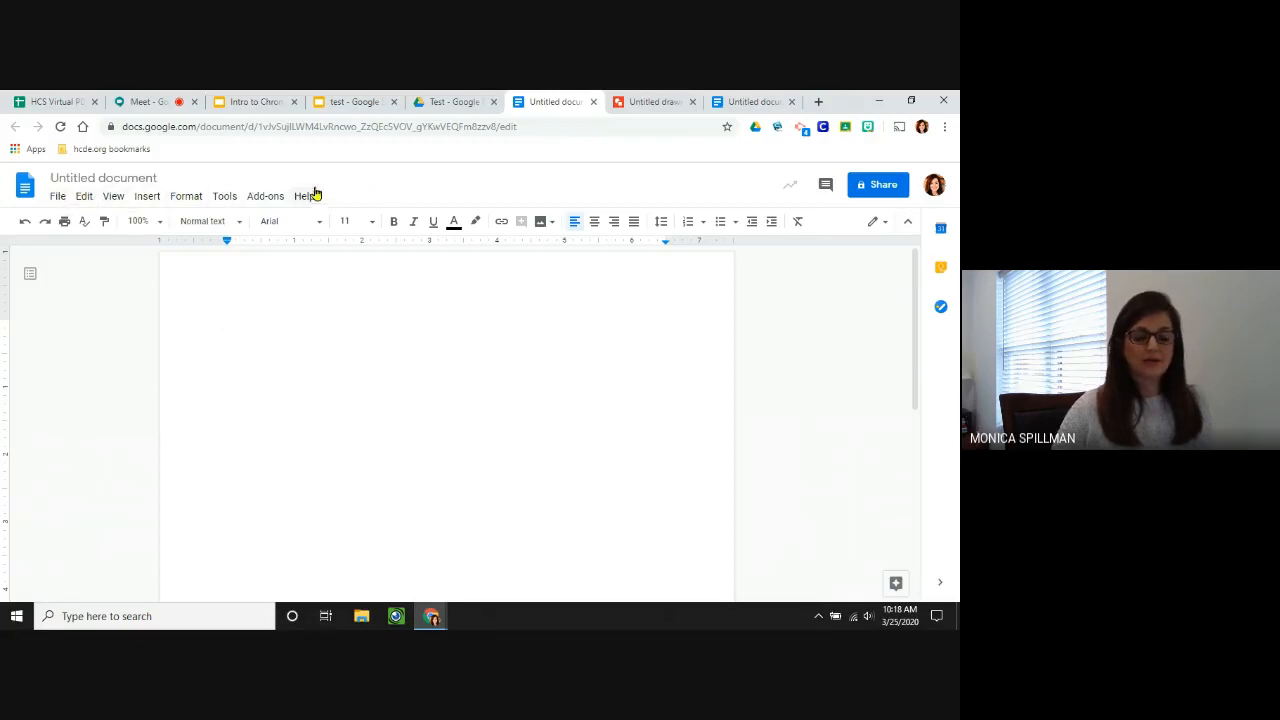
# Turn on voice typing and dictate a paragraph about students editing punctuation.
pyautogui.click(226, 197)
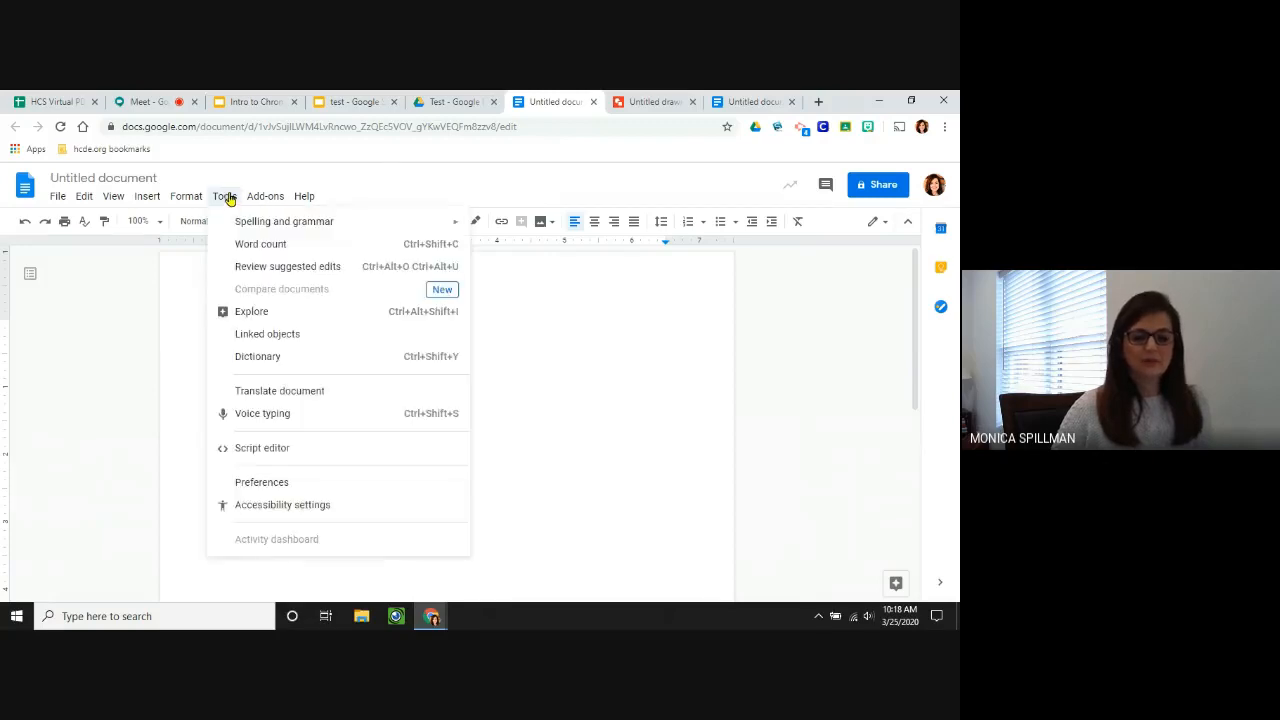
pyautogui.click(270, 414)
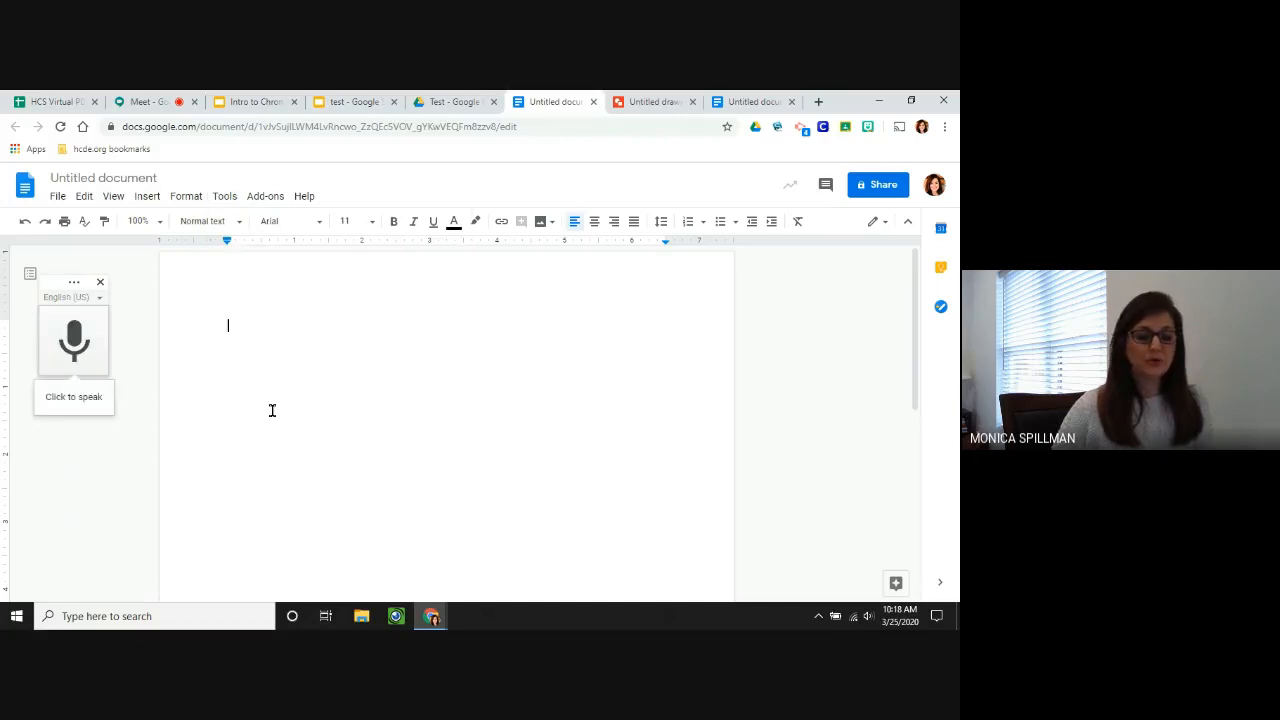
pyautogui.click(74, 344)
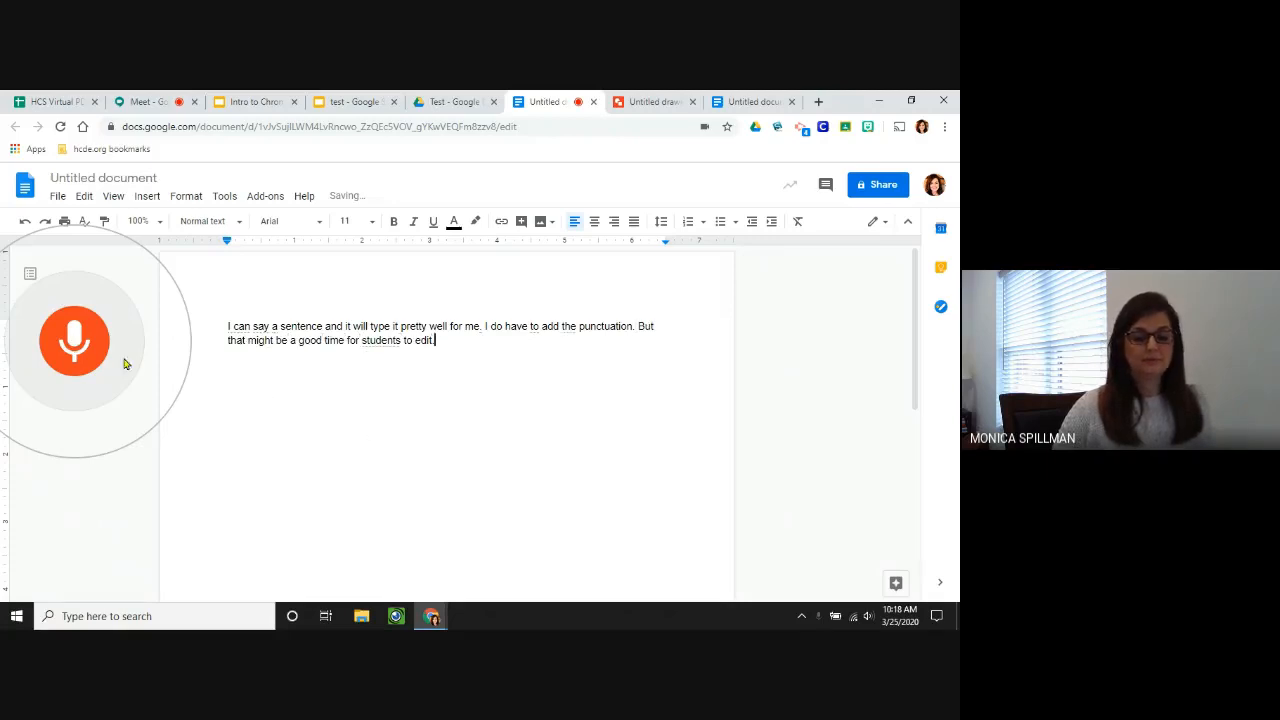
# Delete the dictated paragraph and dictate 'The dog is swimming in the lake.' instead.
pyautogui.click(88, 345)
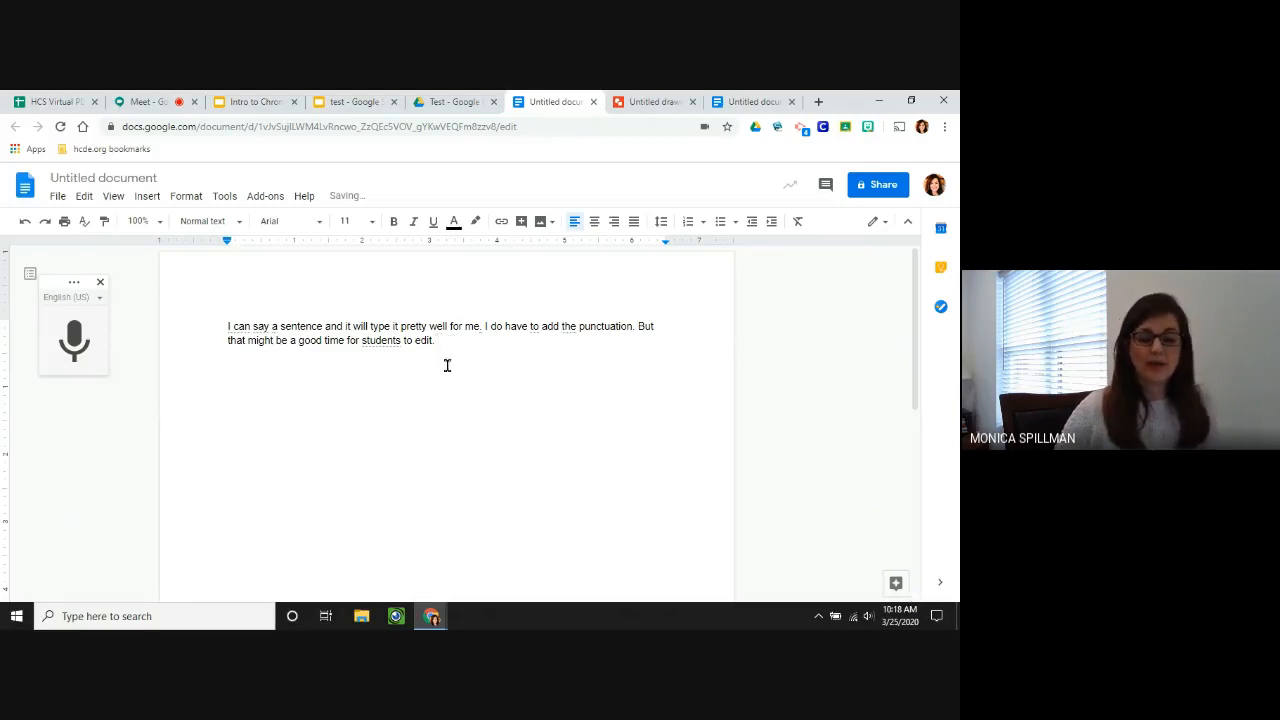
pyautogui.moveTo(451, 343); pyautogui.dragTo(228, 326)
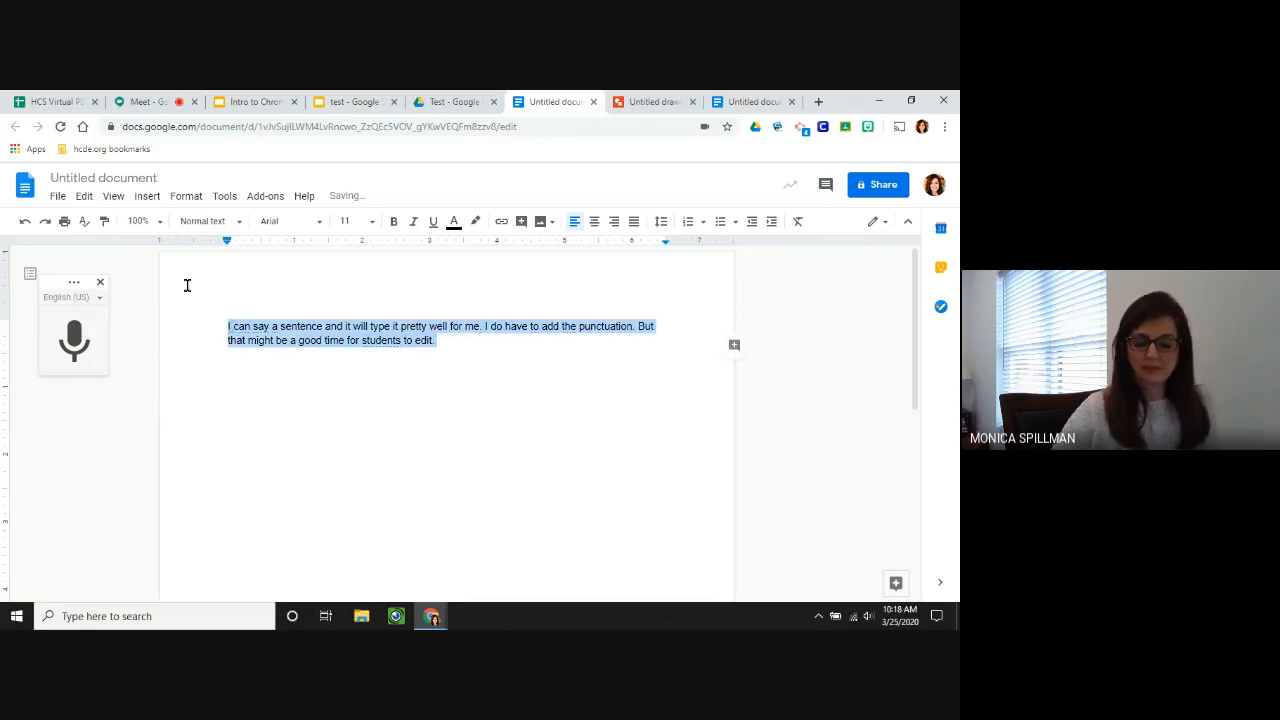
pyautogui.press('BackSpace')
pyautogui.click(73, 337)
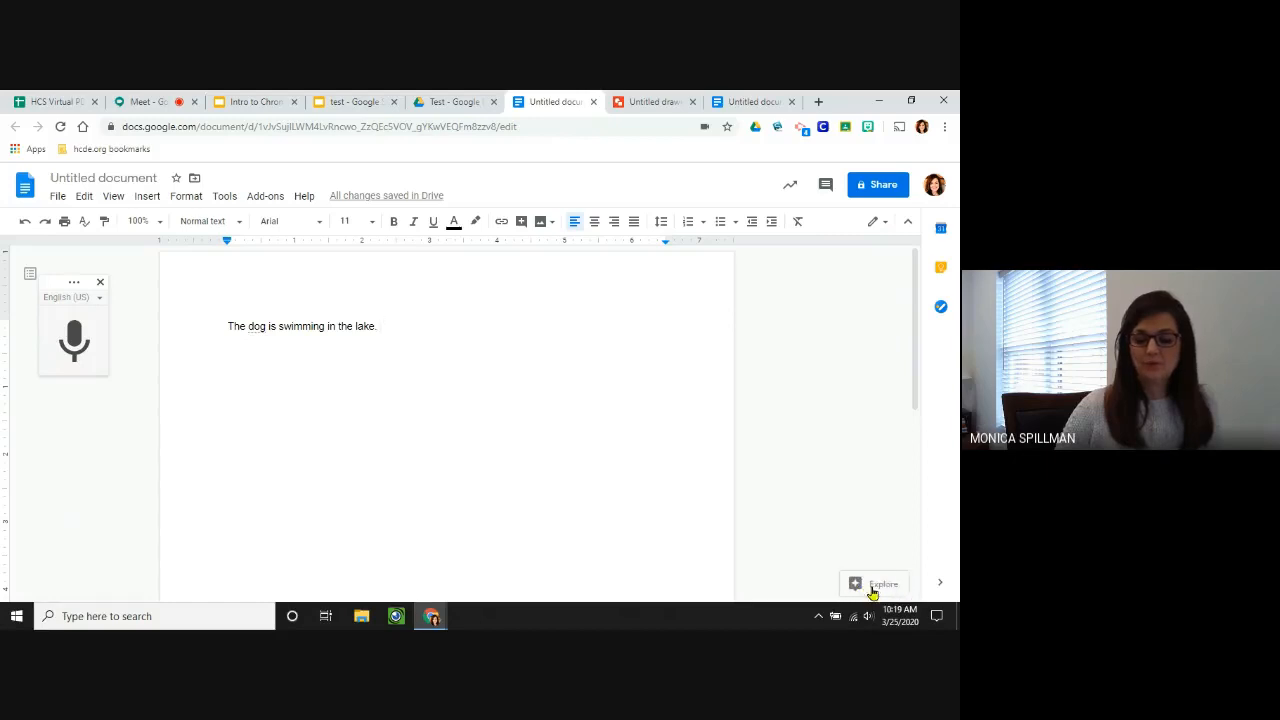
# Insert the last brown dog photo from Explore's dog images into the document.
pyautogui.click(873, 586)
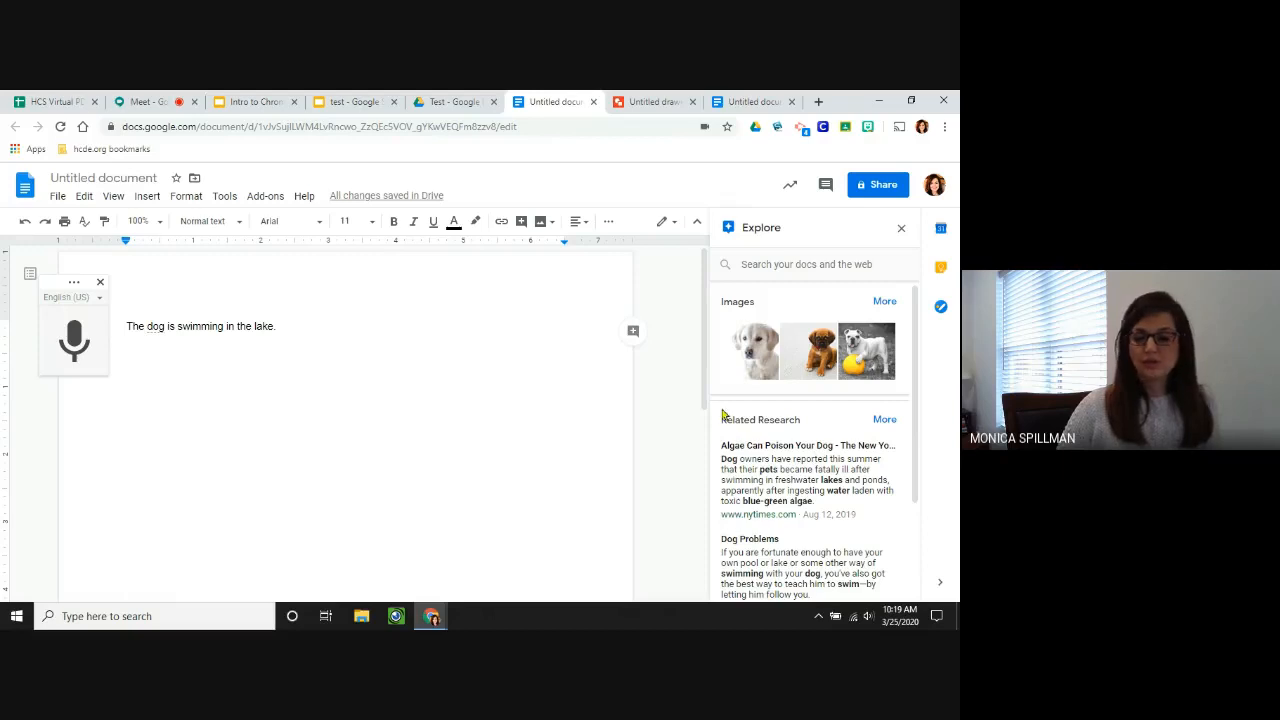
pyautogui.click(888, 302)
pyautogui.scroll(-2, 851, 367)
pyautogui.scroll(-5, 851, 367)
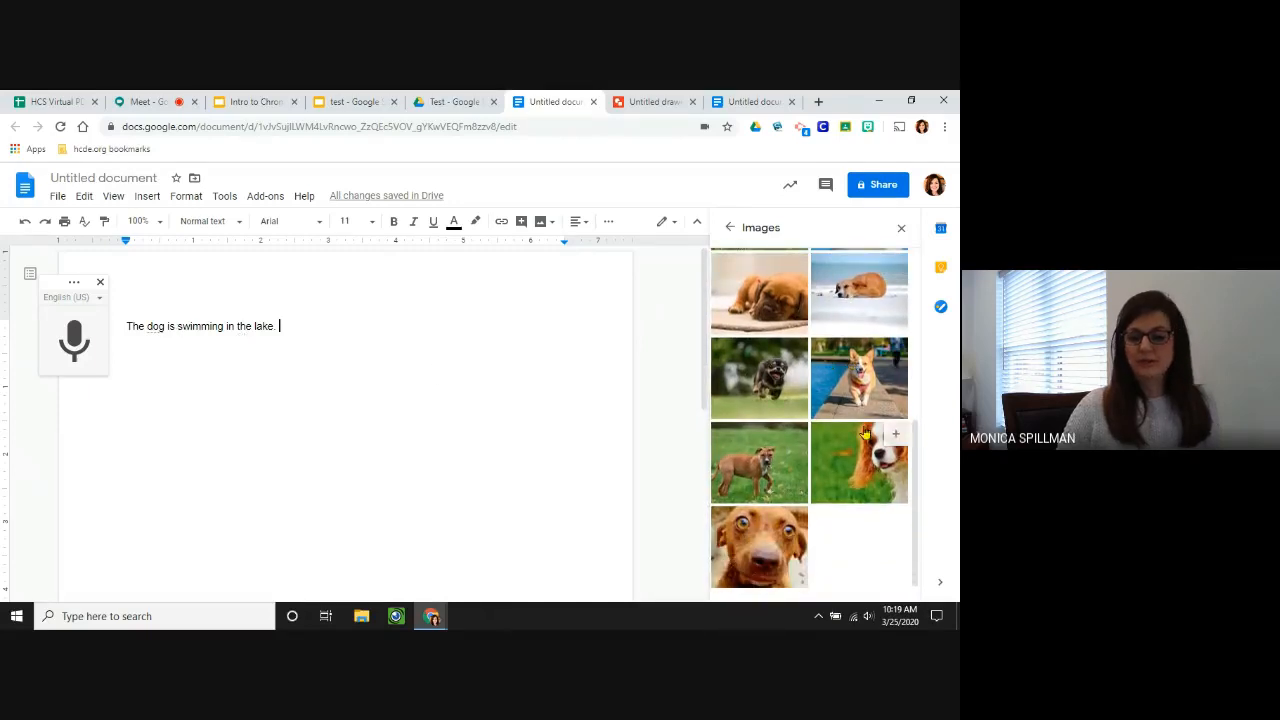
pyautogui.scroll(5, 862, 432)
pyautogui.scroll(2, 862, 432)
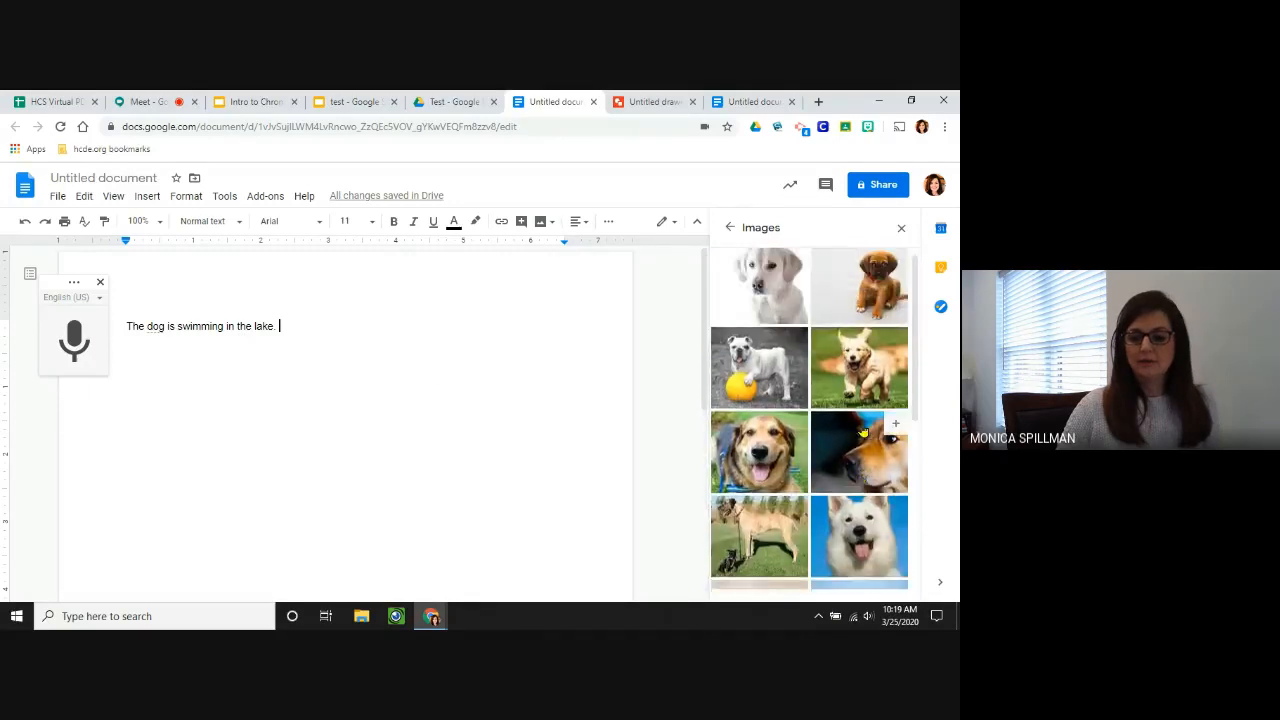
pyautogui.scroll(-4, 858, 420)
pyautogui.scroll(-2, 855, 410)
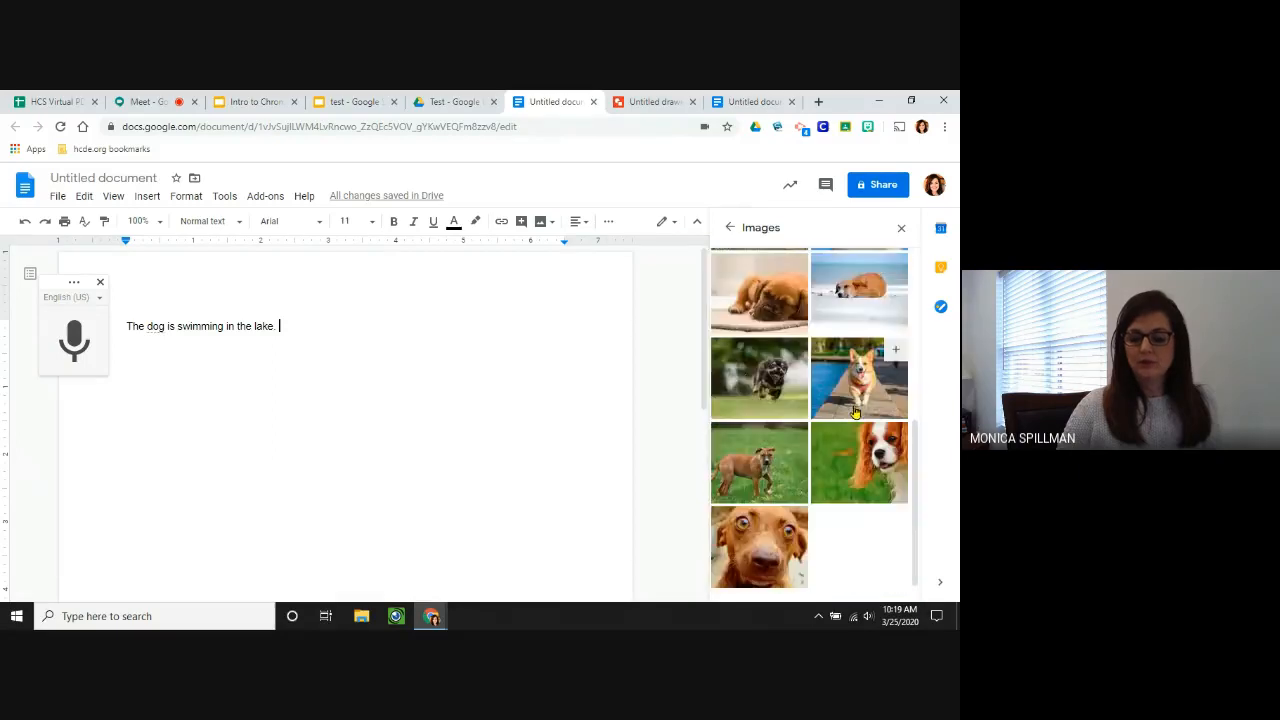
pyautogui.click(760, 540)
pyautogui.click(476, 183)
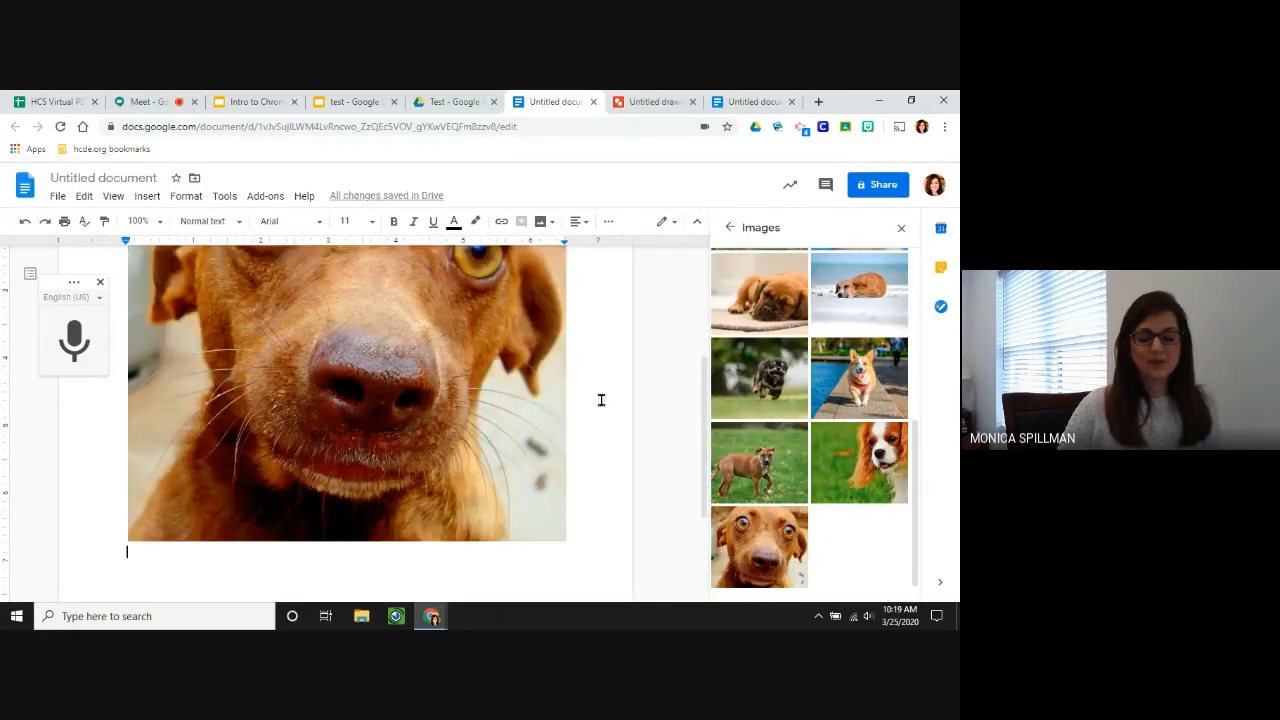
# Shrink the inserted dog photo to a smaller size.
pyautogui.click(514, 449)
pyautogui.moveTo(566, 540); pyautogui.dragTo(366, 340)
pyautogui.scroll(2, 491, 354)
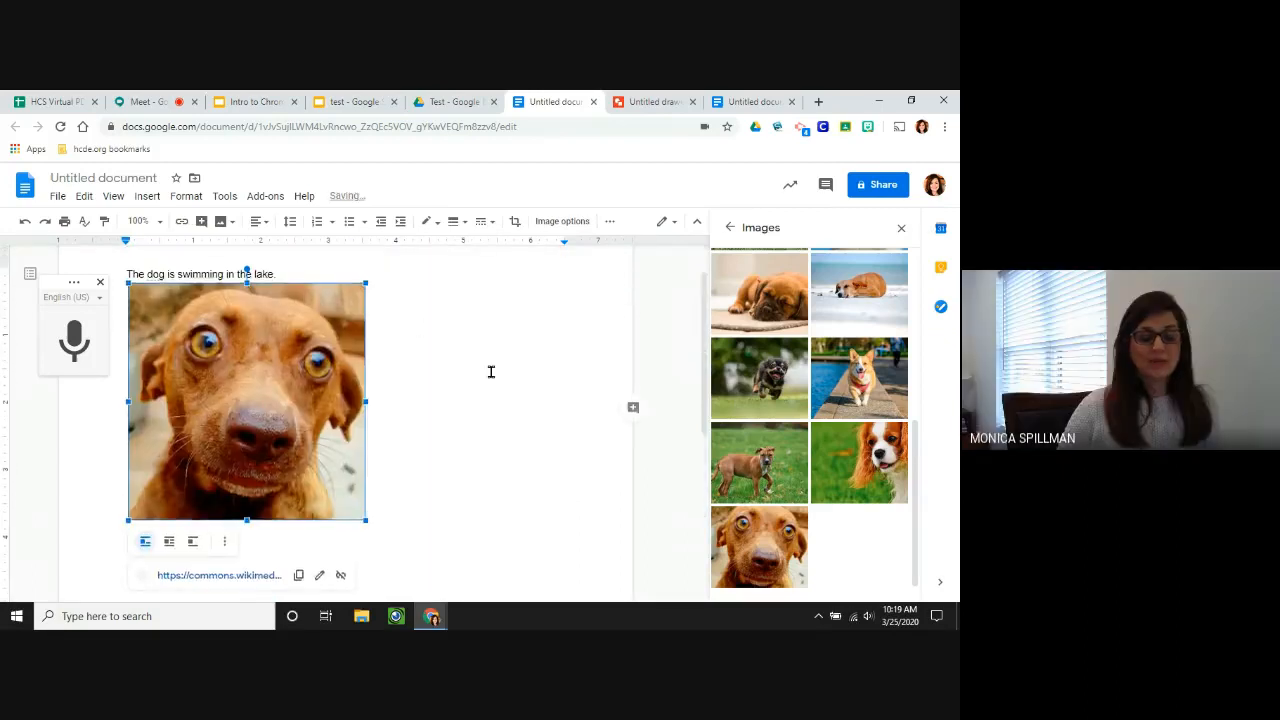
pyautogui.scroll(1, 491, 372)
pyautogui.click(491, 371)
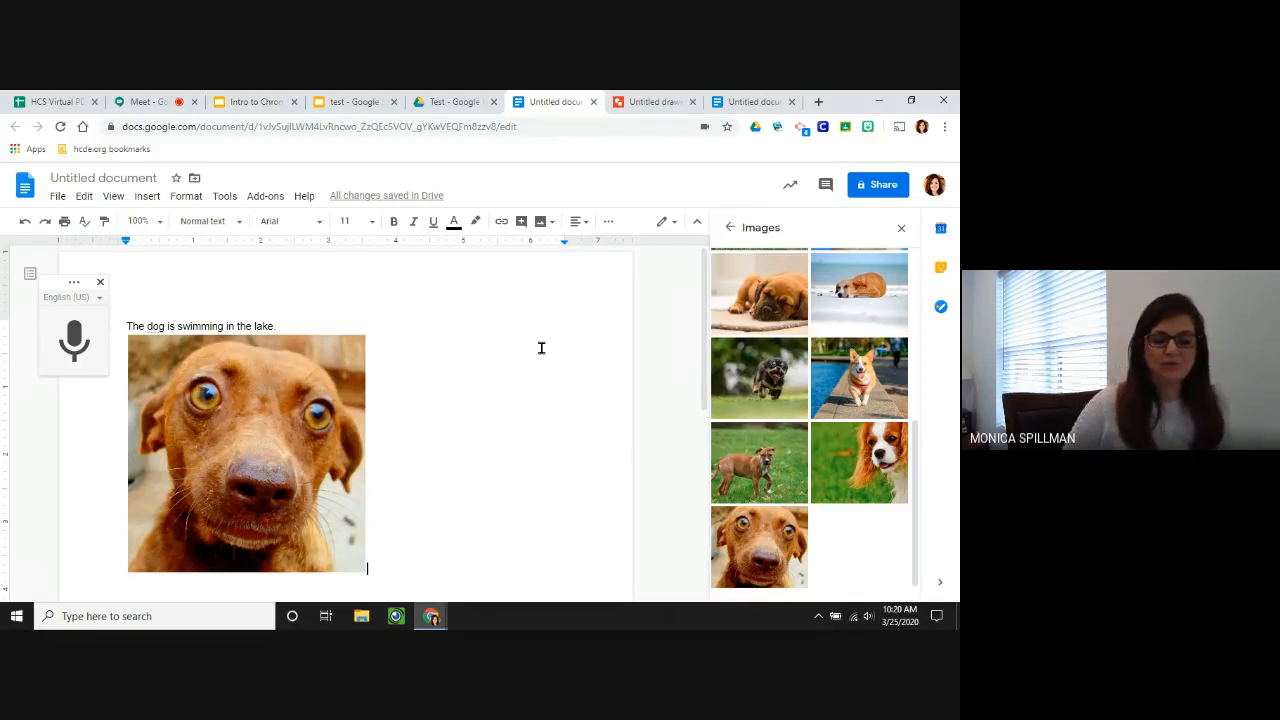
# View the Intro to Chrome sharing-settings slide, then go to the test presentation.
pyautogui.click(252, 104)
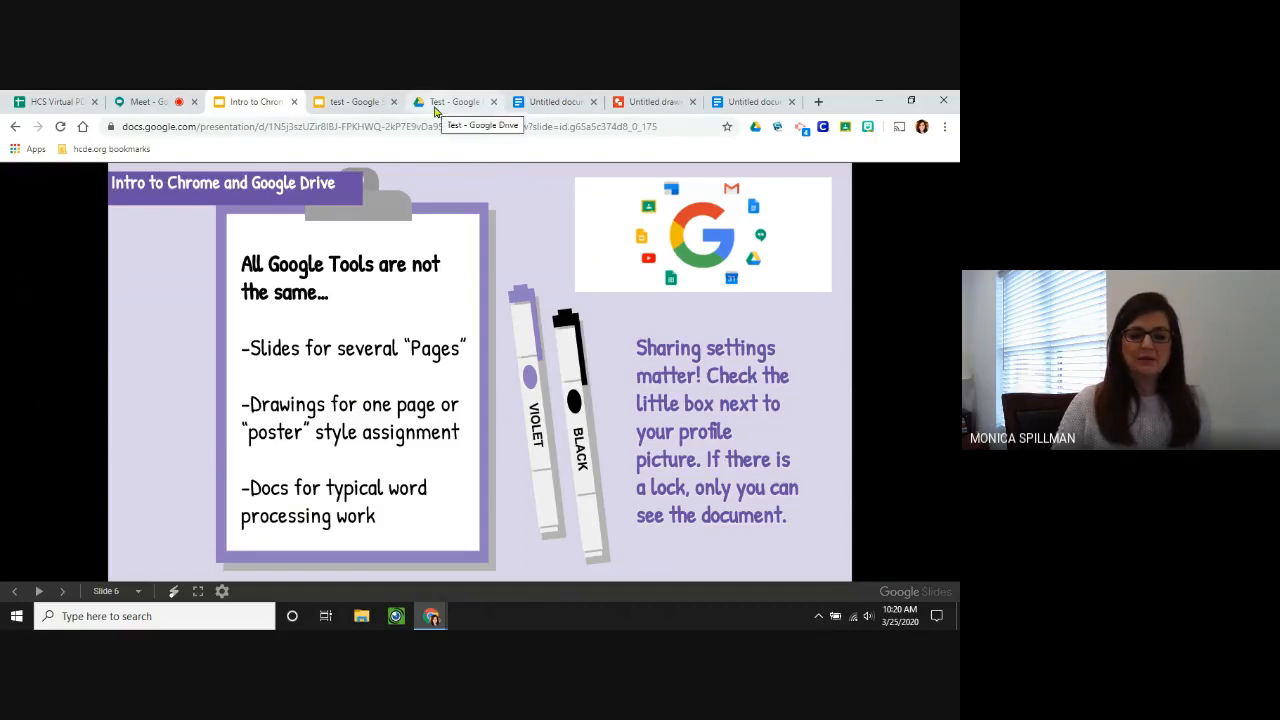
pyautogui.click(343, 103)
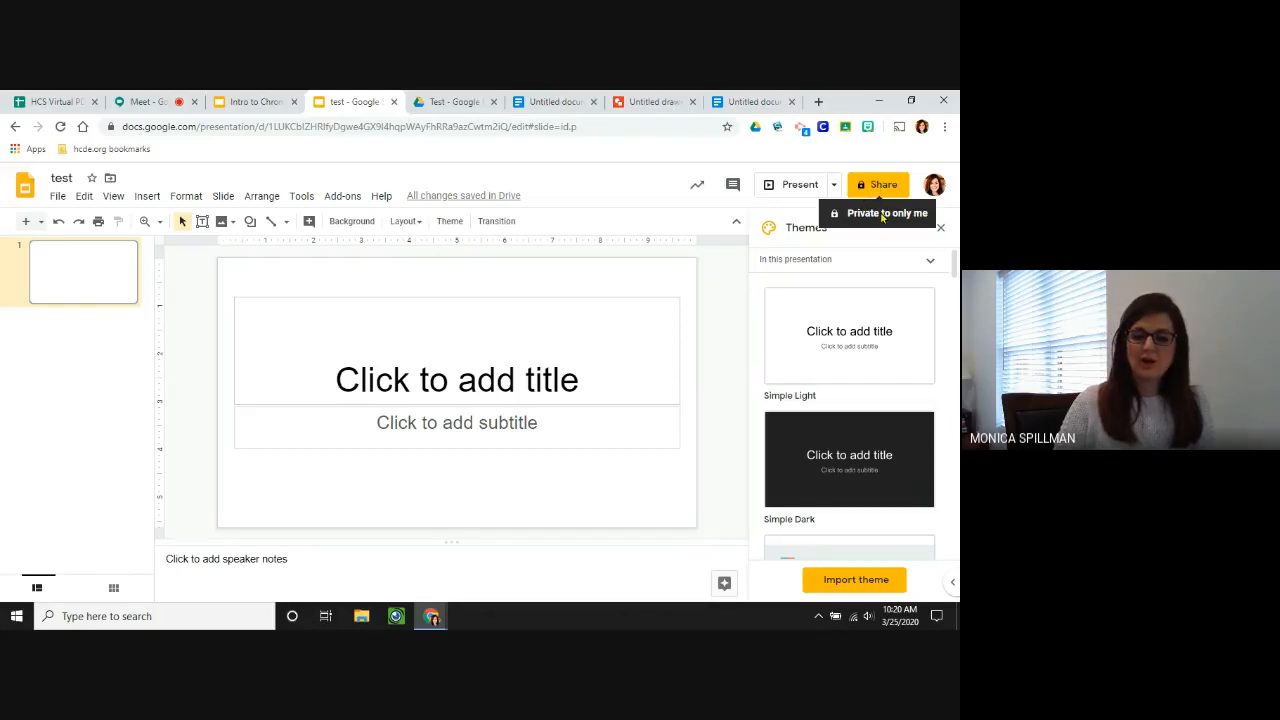
# Open the Share with others dialog for the test presentation.
pyautogui.click(882, 185)
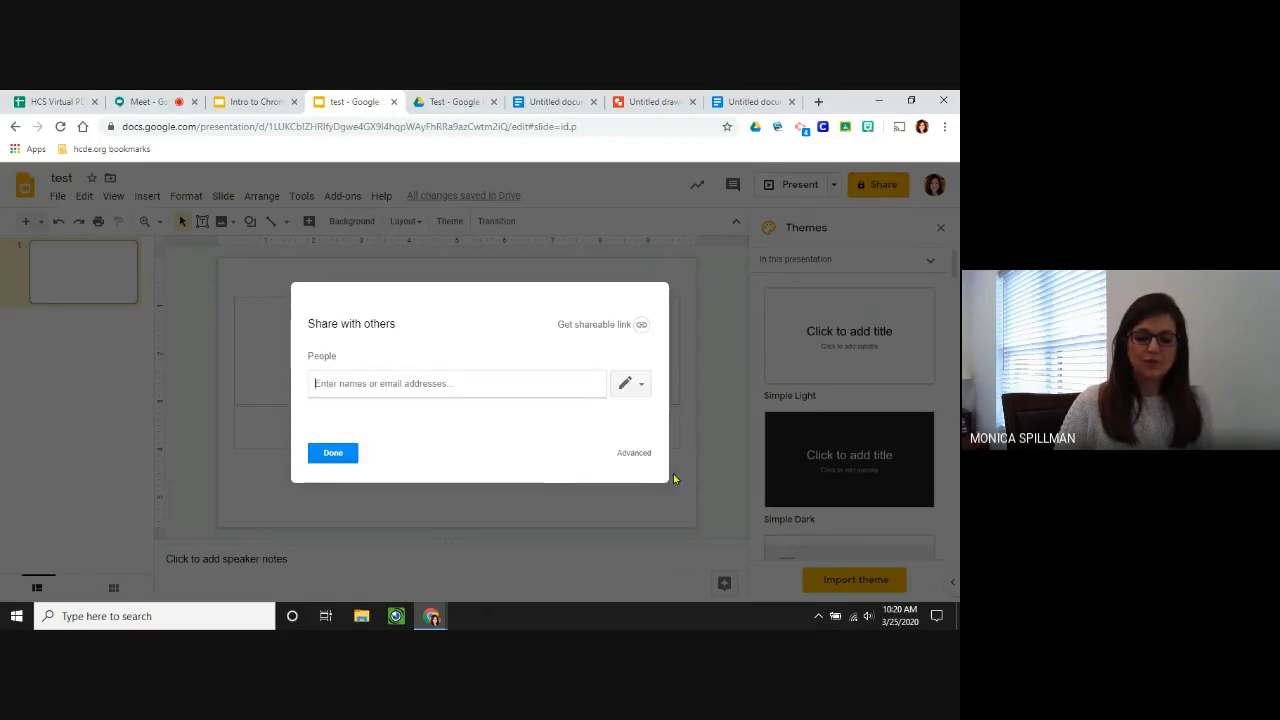
# Set link sharing to On - Hamilton County Schools with Can comment access.
pyautogui.click(634, 453)
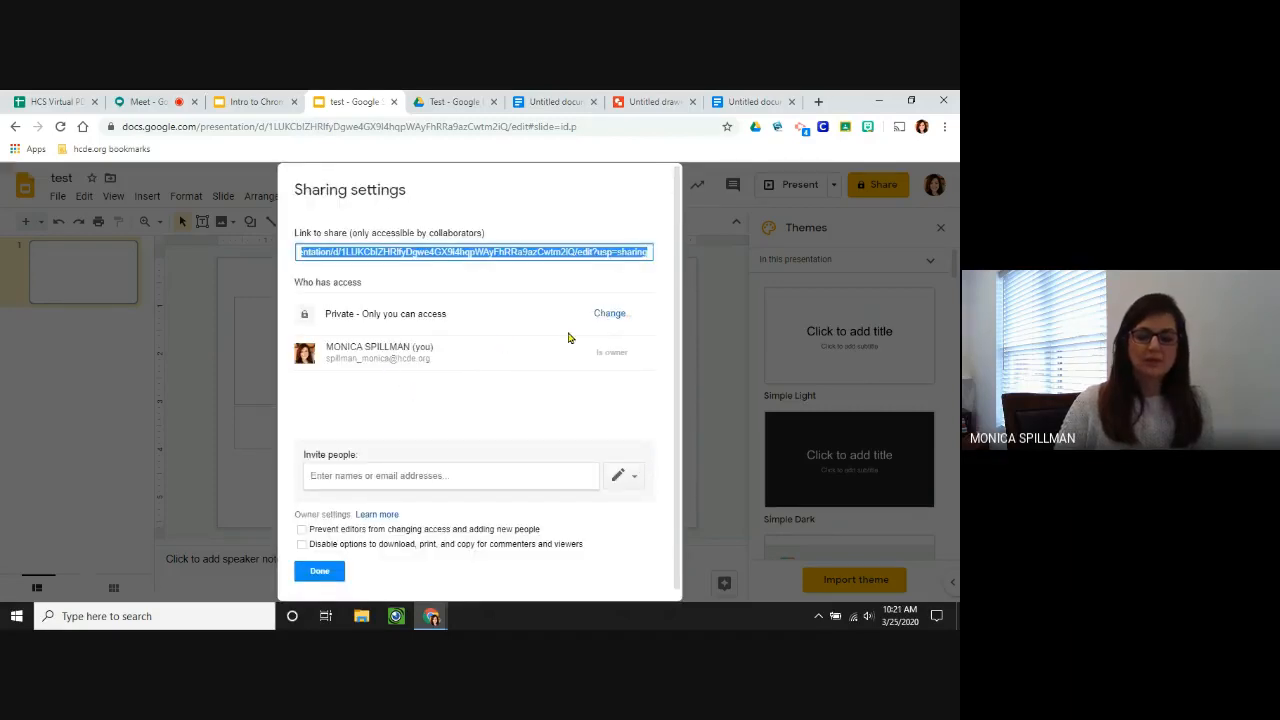
pyautogui.click(609, 313)
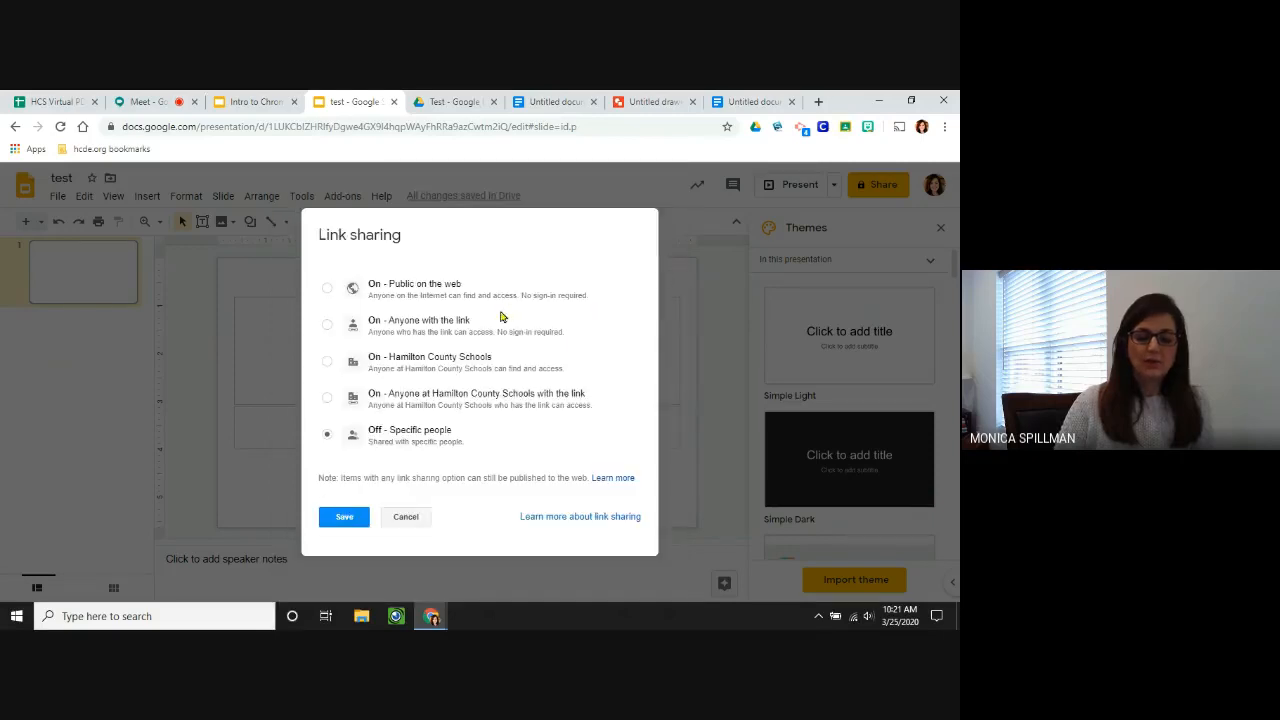
pyautogui.click(327, 290)
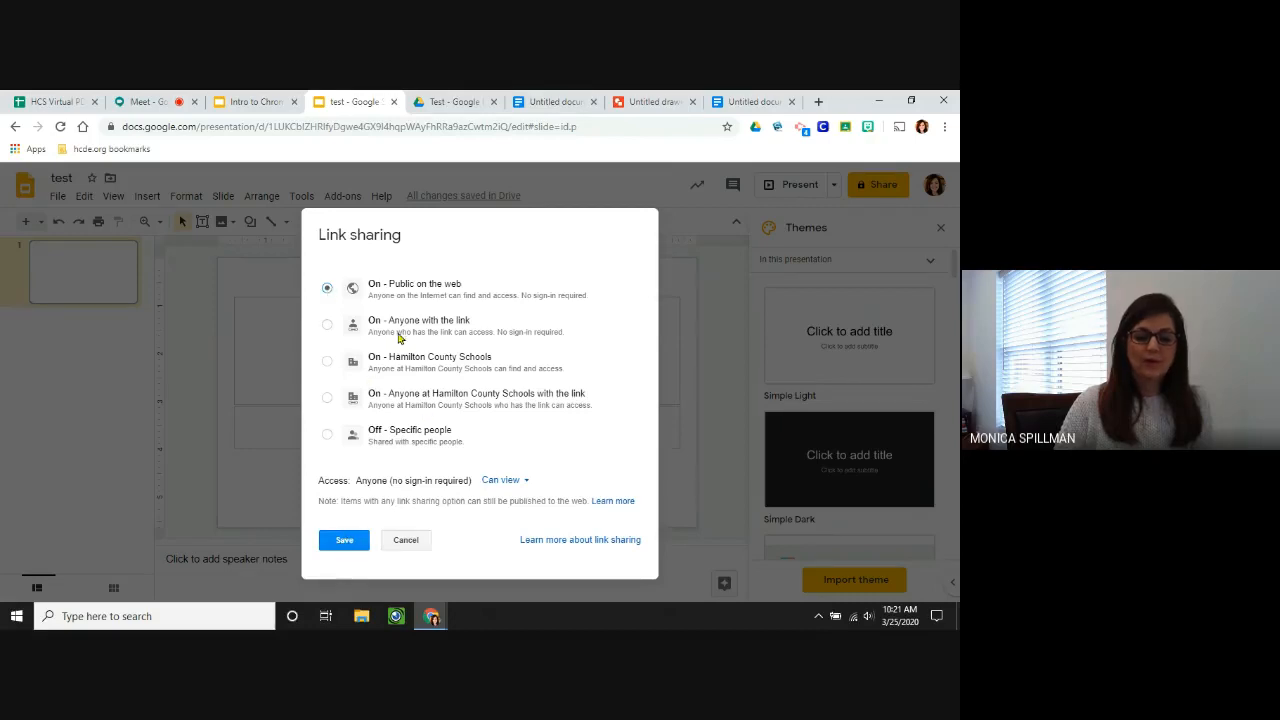
pyautogui.click(326, 362)
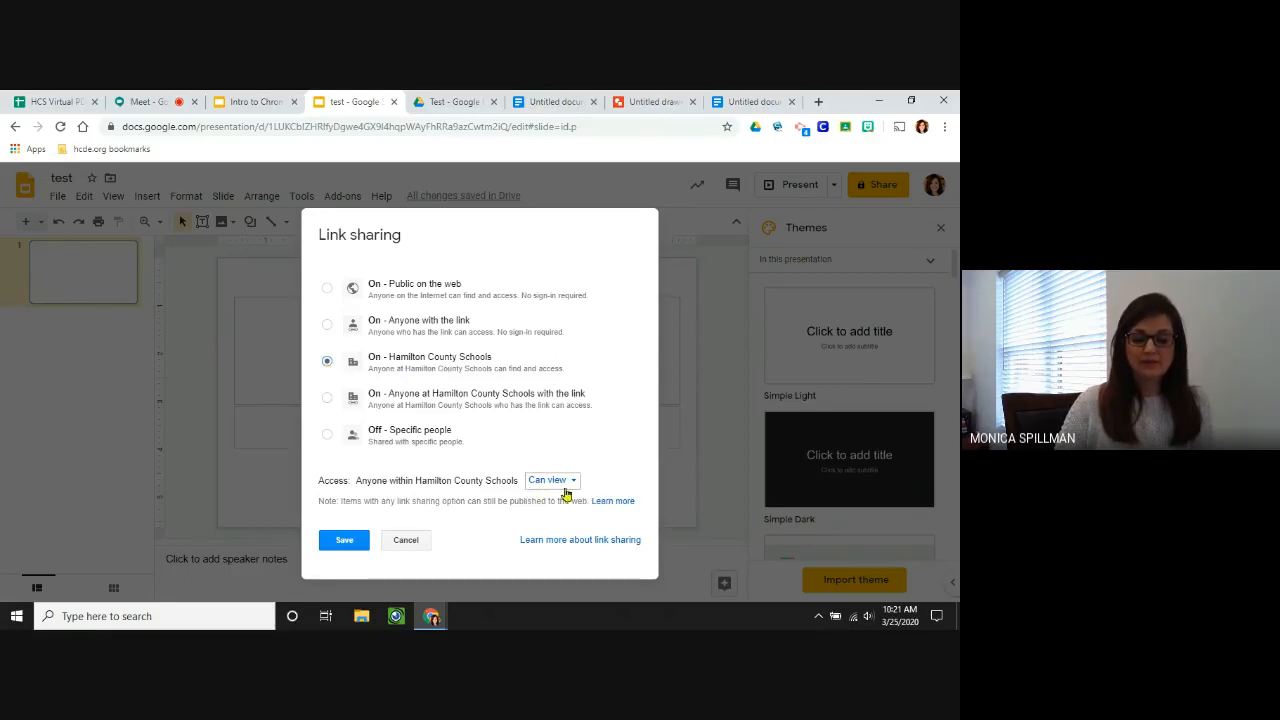
pyautogui.click(575, 484)
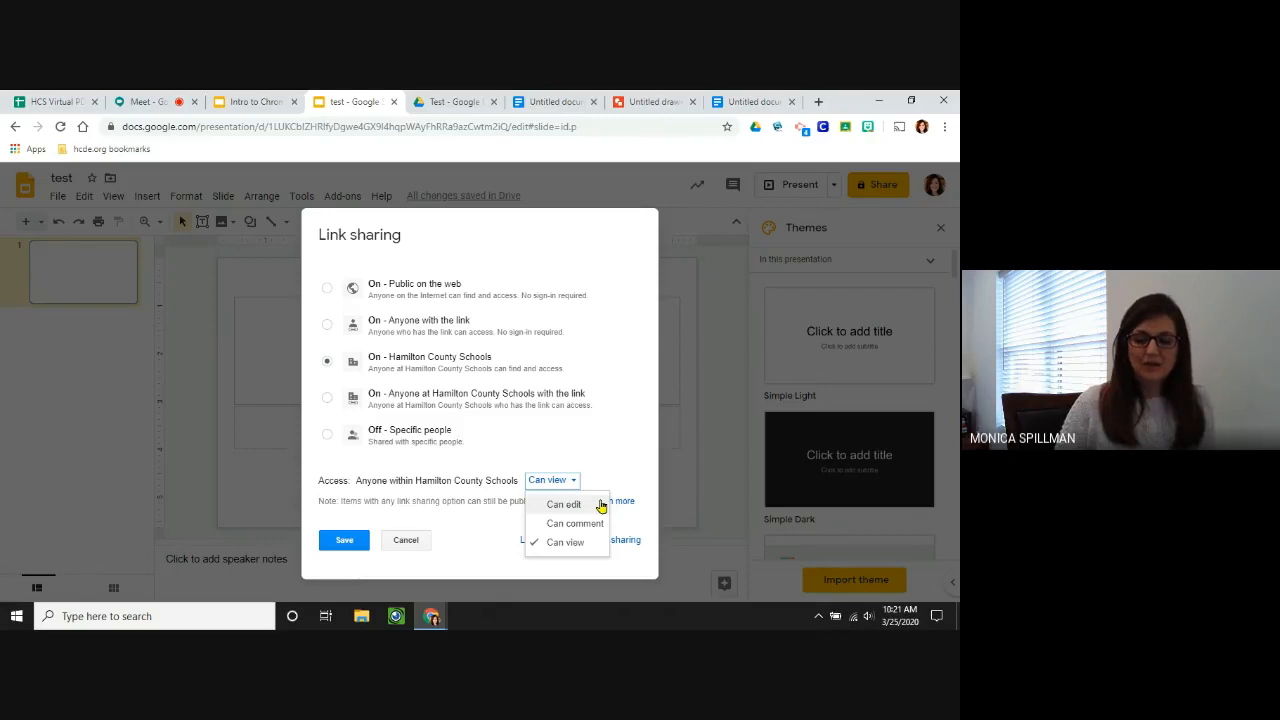
pyautogui.click(593, 505)
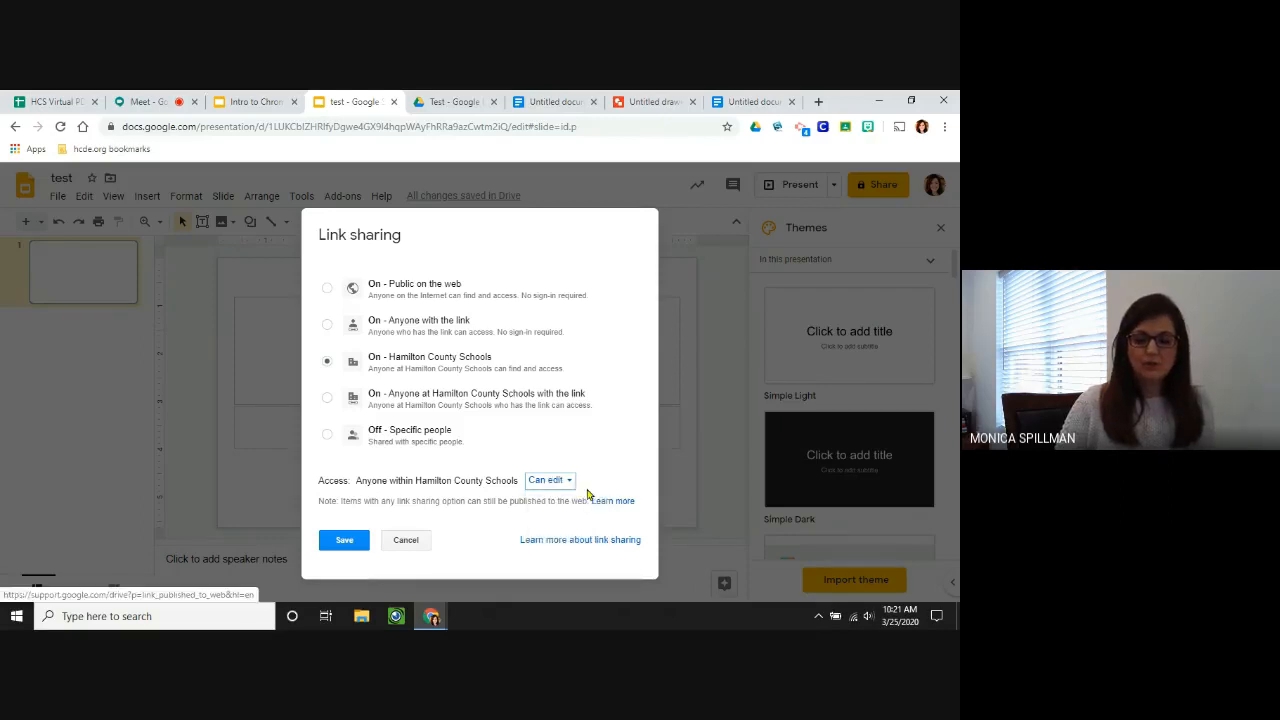
pyautogui.click(552, 481)
pyautogui.click(590, 524)
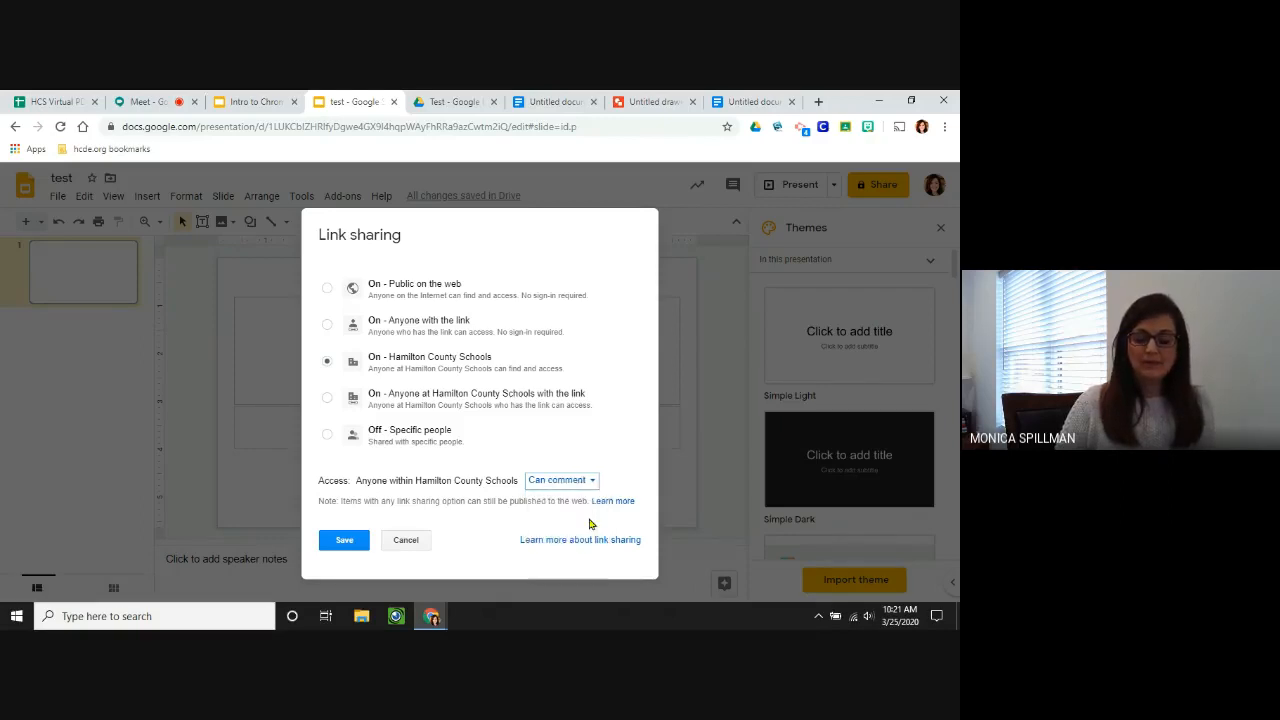
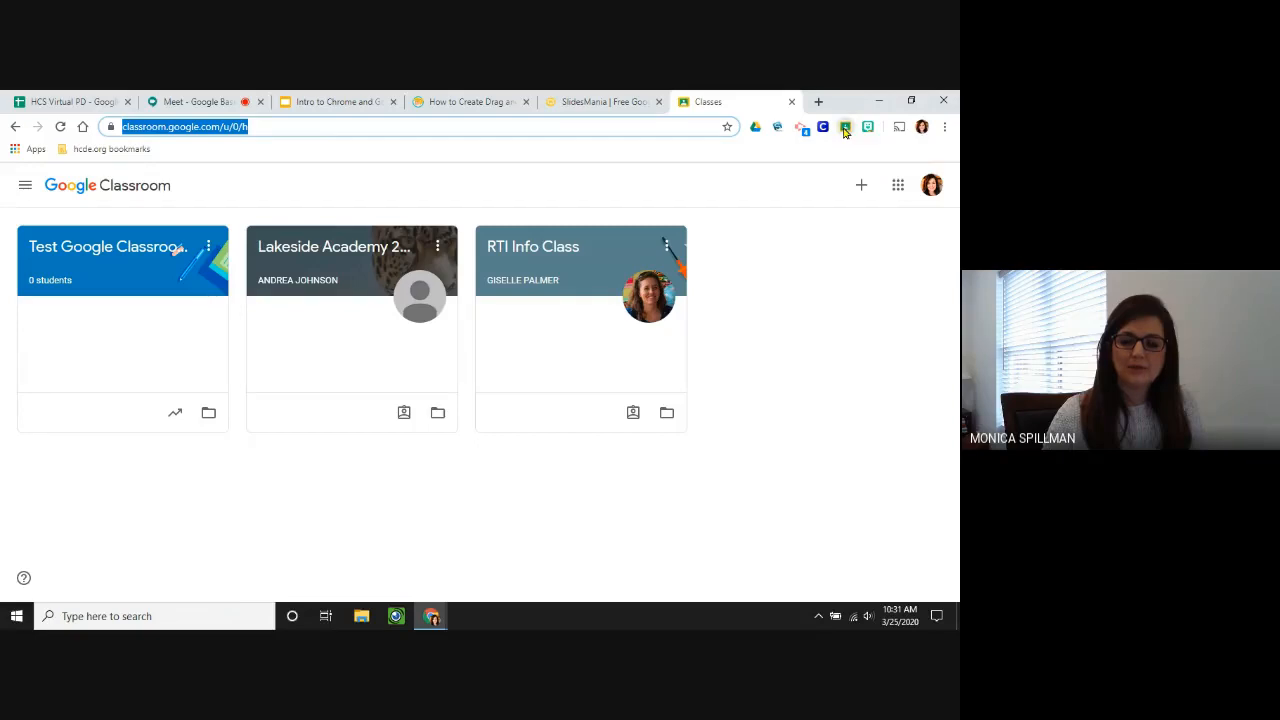
# Reopen Google Classroom in a new tab via the Share to Classroom extension and show create/join options.
pyautogui.click(845, 128)
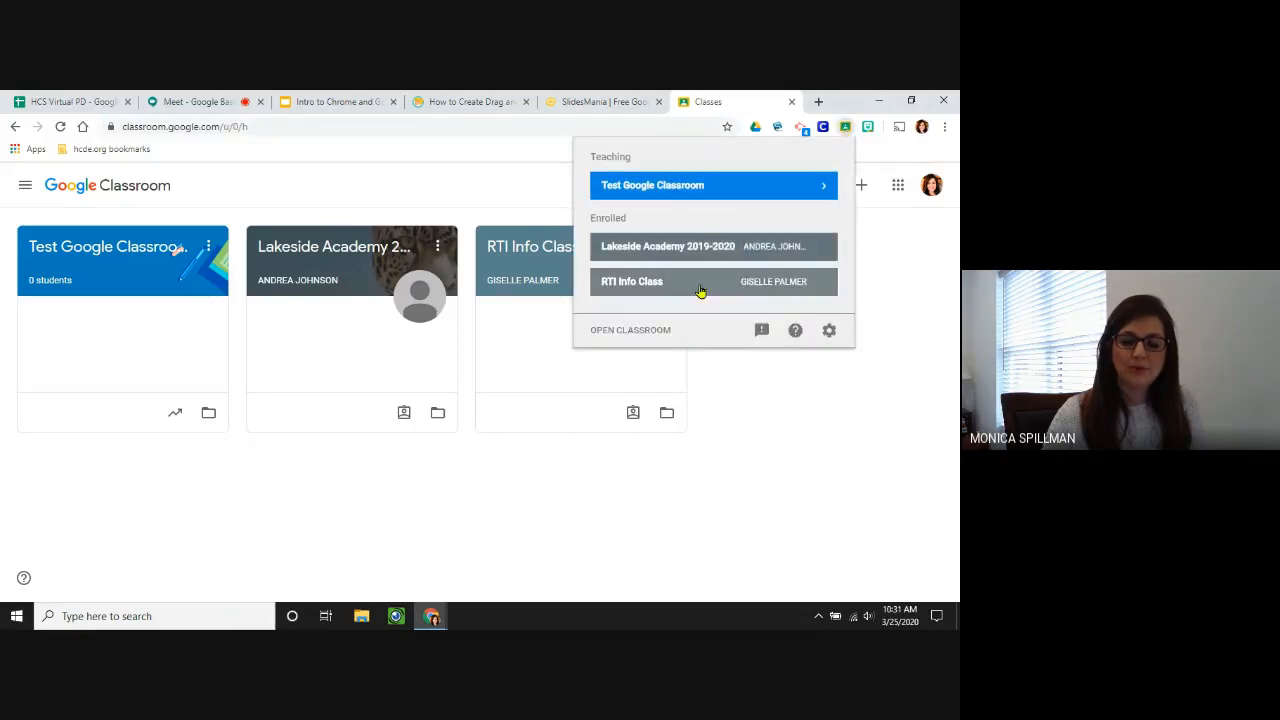
pyautogui.click(620, 331)
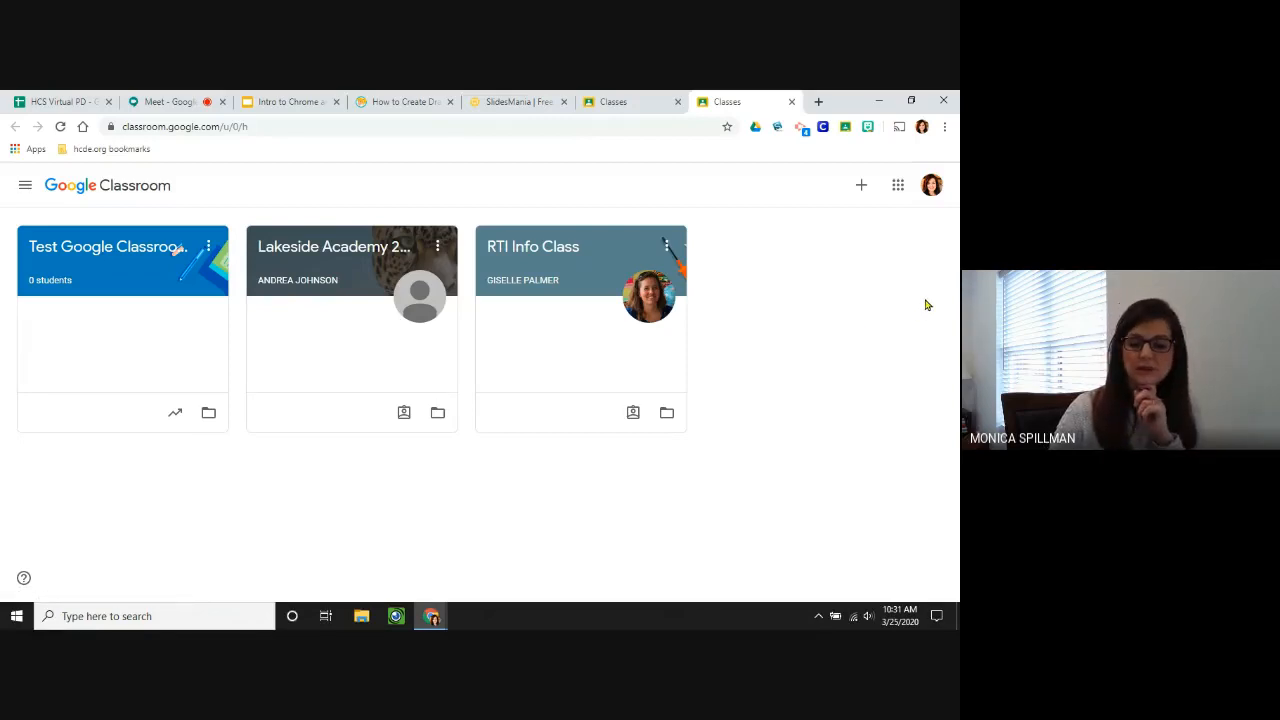
pyautogui.click(860, 187)
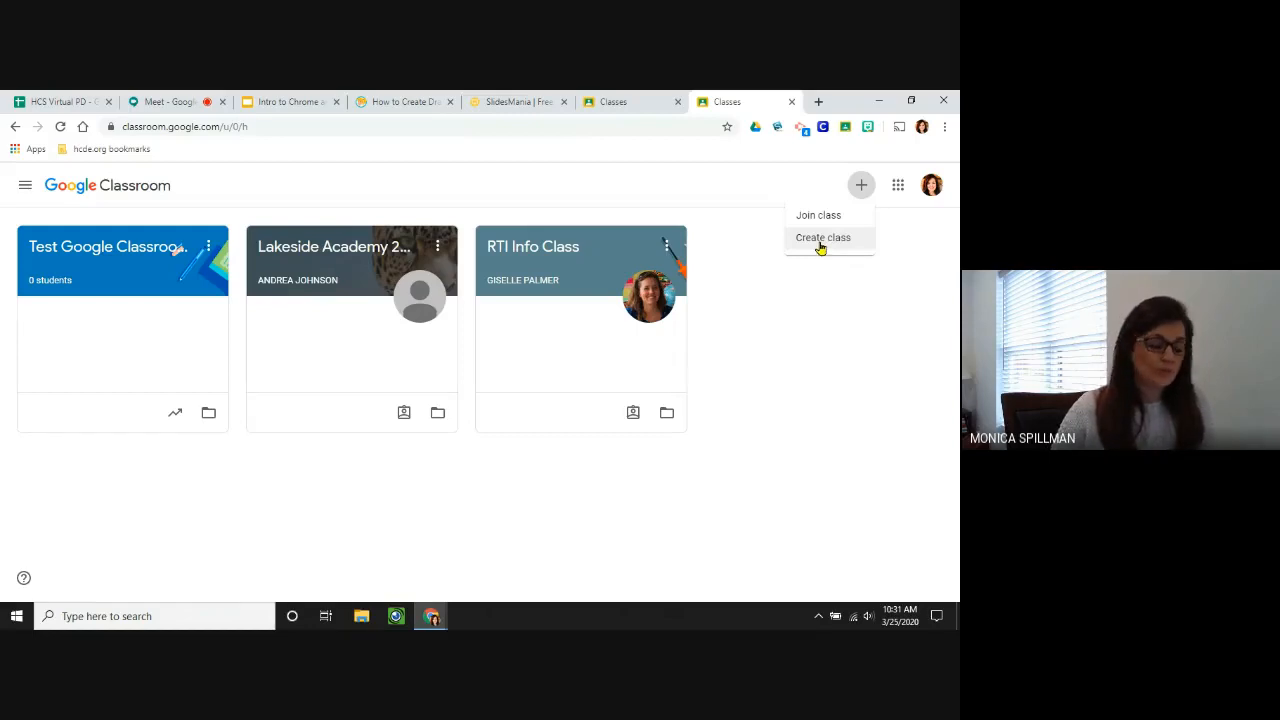
# Create a new class named 'test' from the + menu.
pyautogui.click(706, 171)
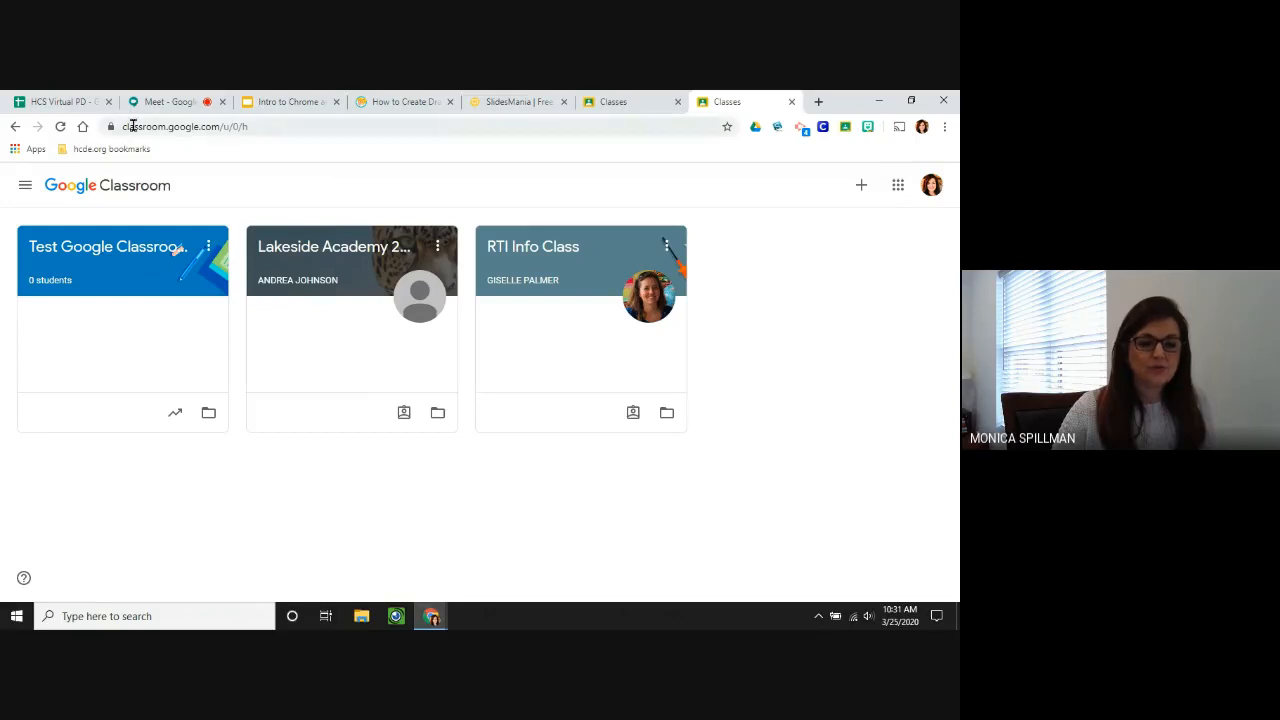
pyautogui.click(862, 189)
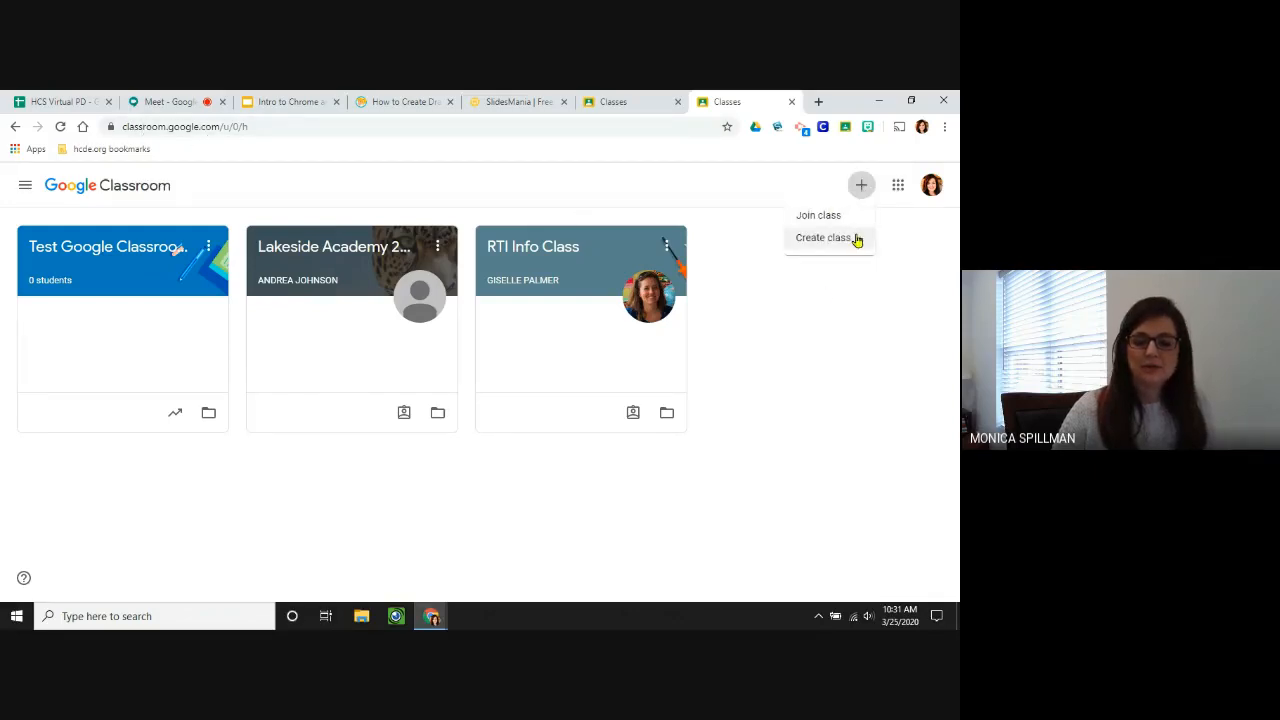
pyautogui.click(857, 240)
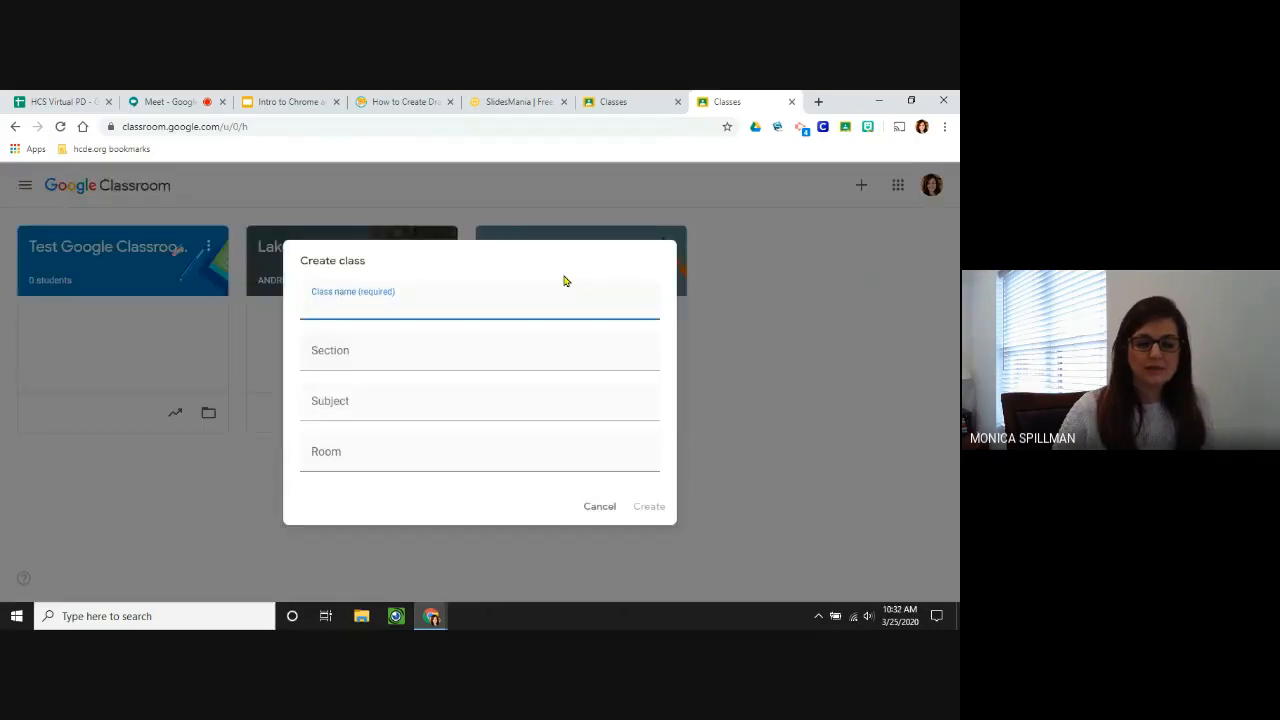
pyautogui.write('test')
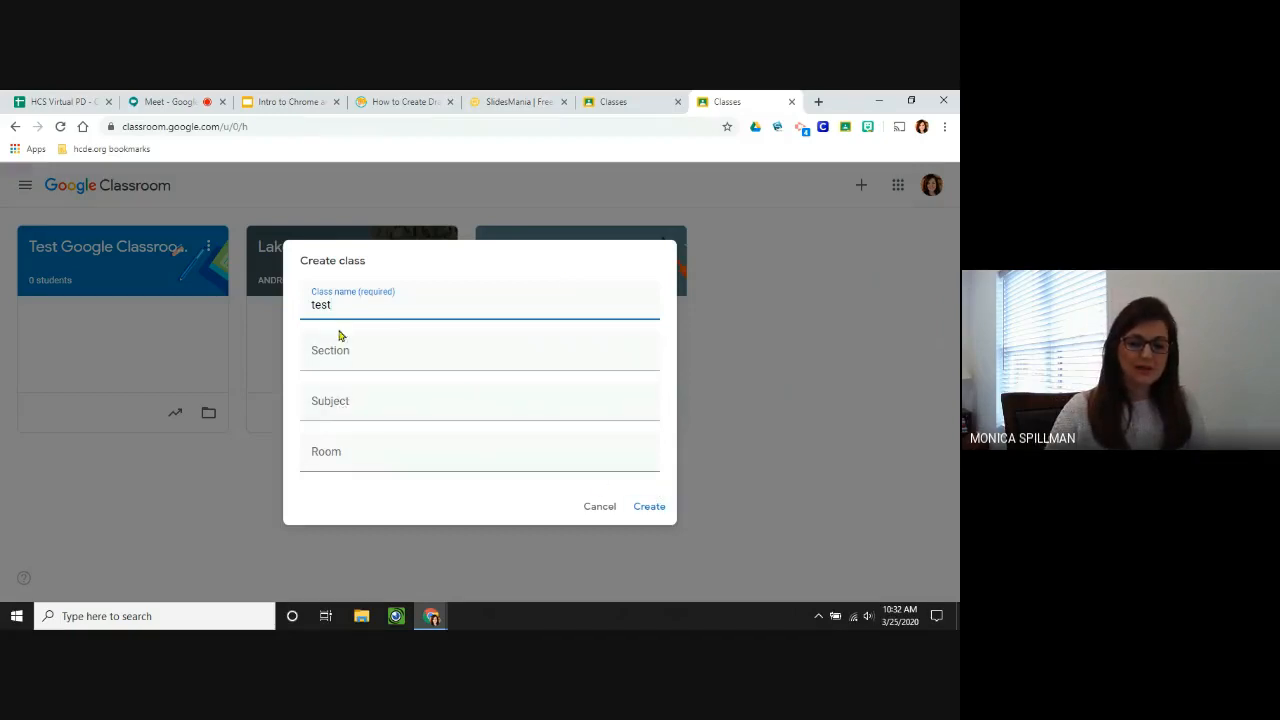
pyautogui.click(646, 518)
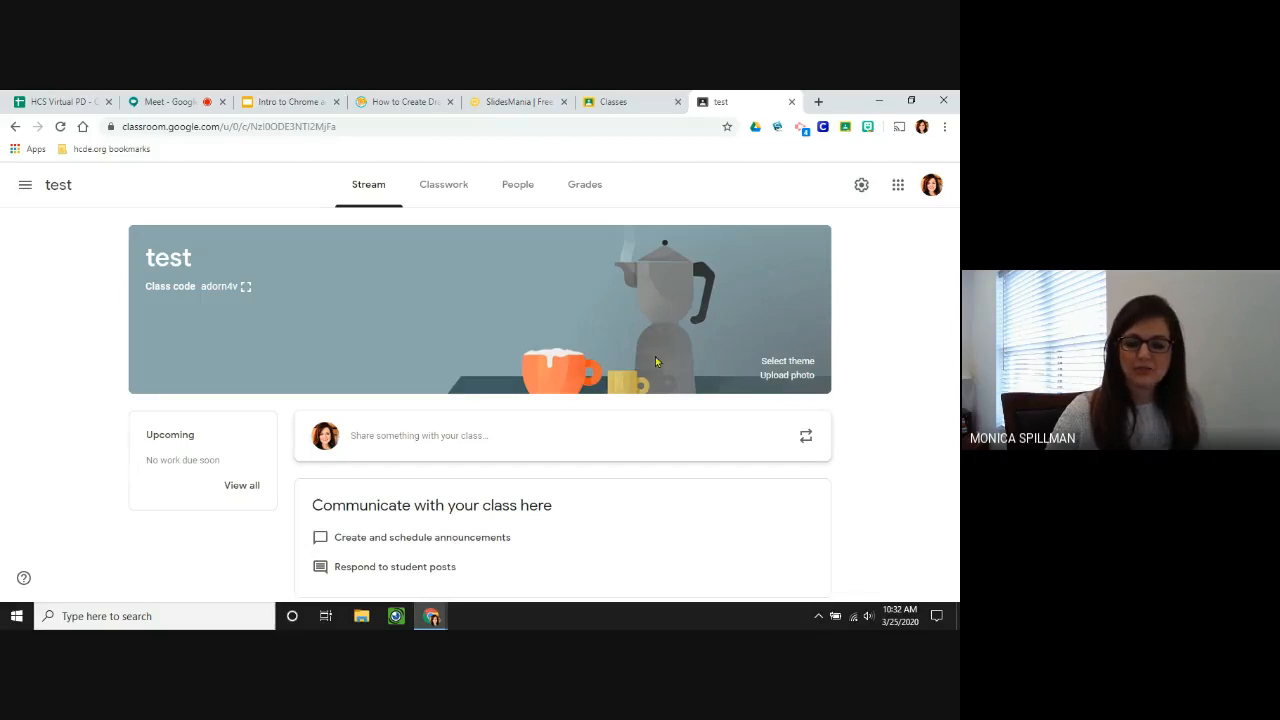
# Apply the Honors gallery theme to the test class banner.
pyautogui.click(800, 361)
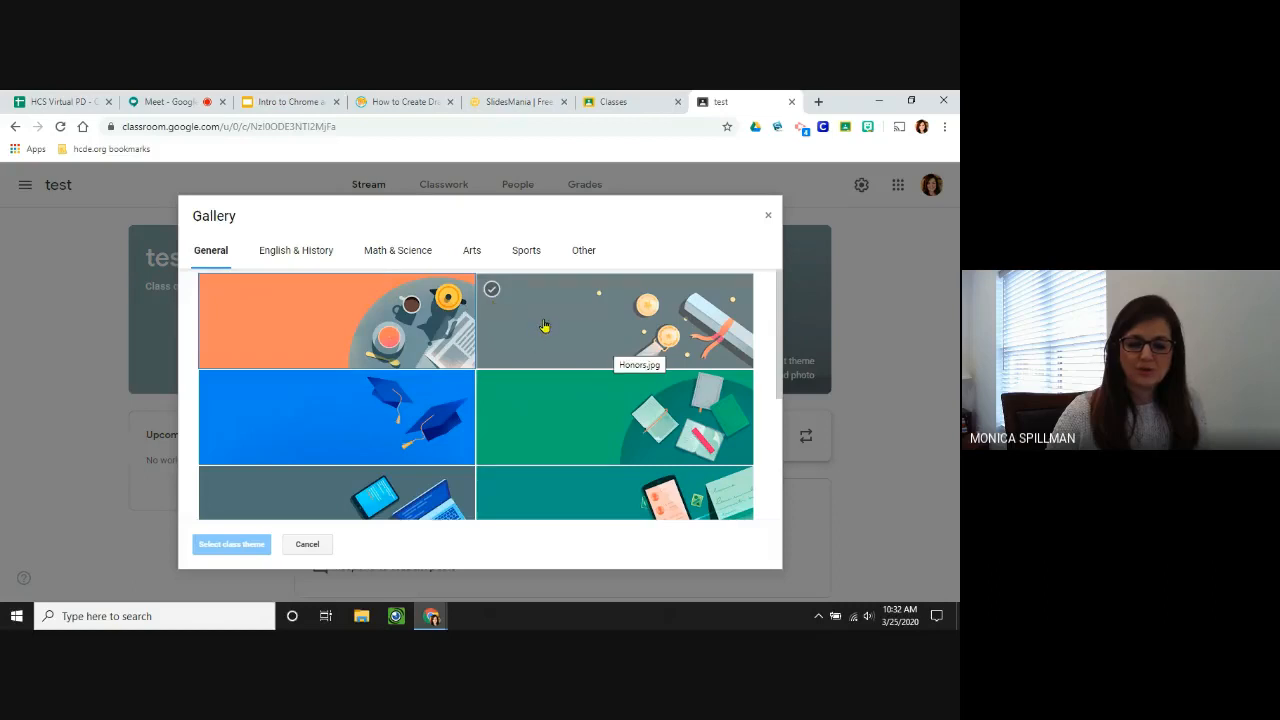
pyautogui.click(549, 316)
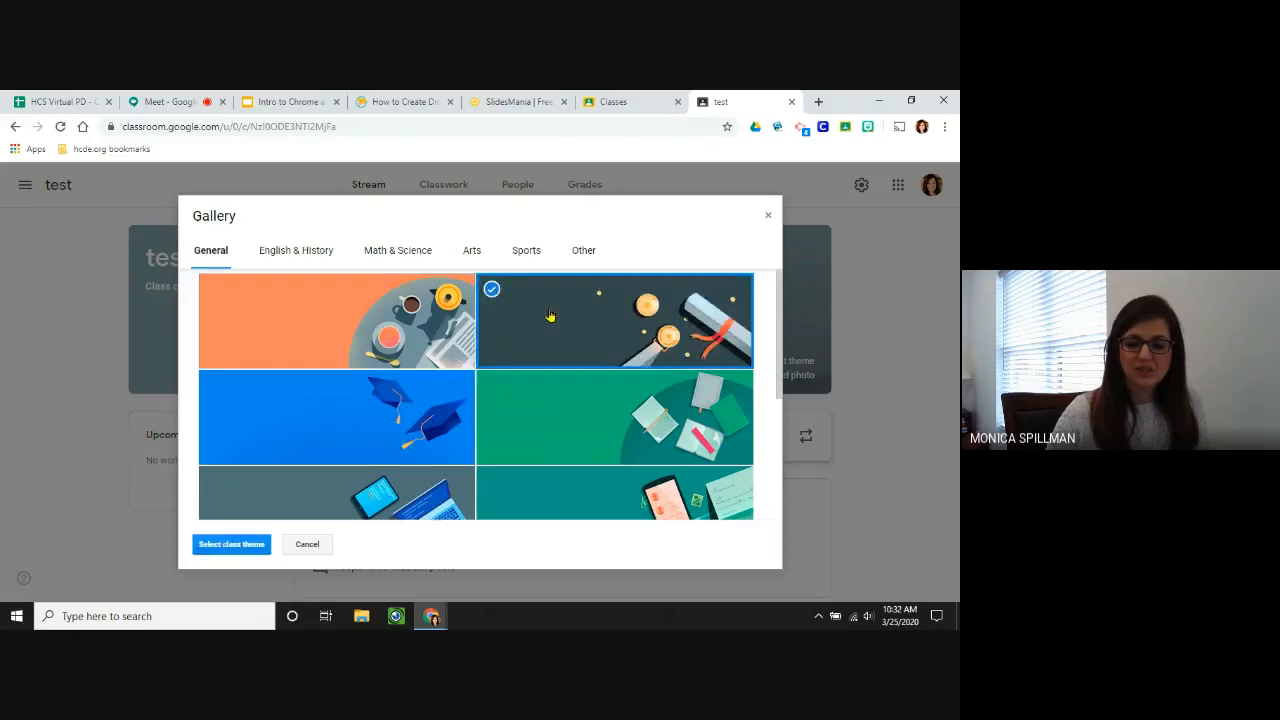
pyautogui.click(238, 544)
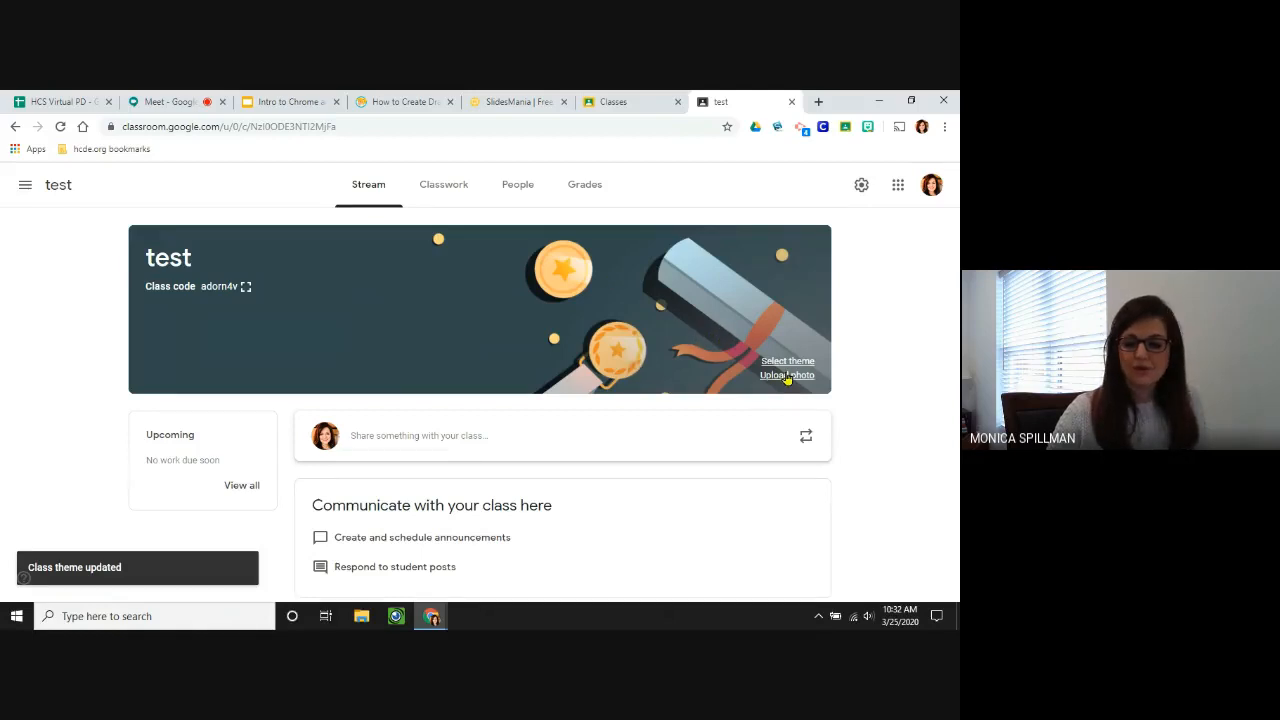
# Browse for a banner photo to upload, then cancel and close without changes.
pyautogui.click(787, 375)
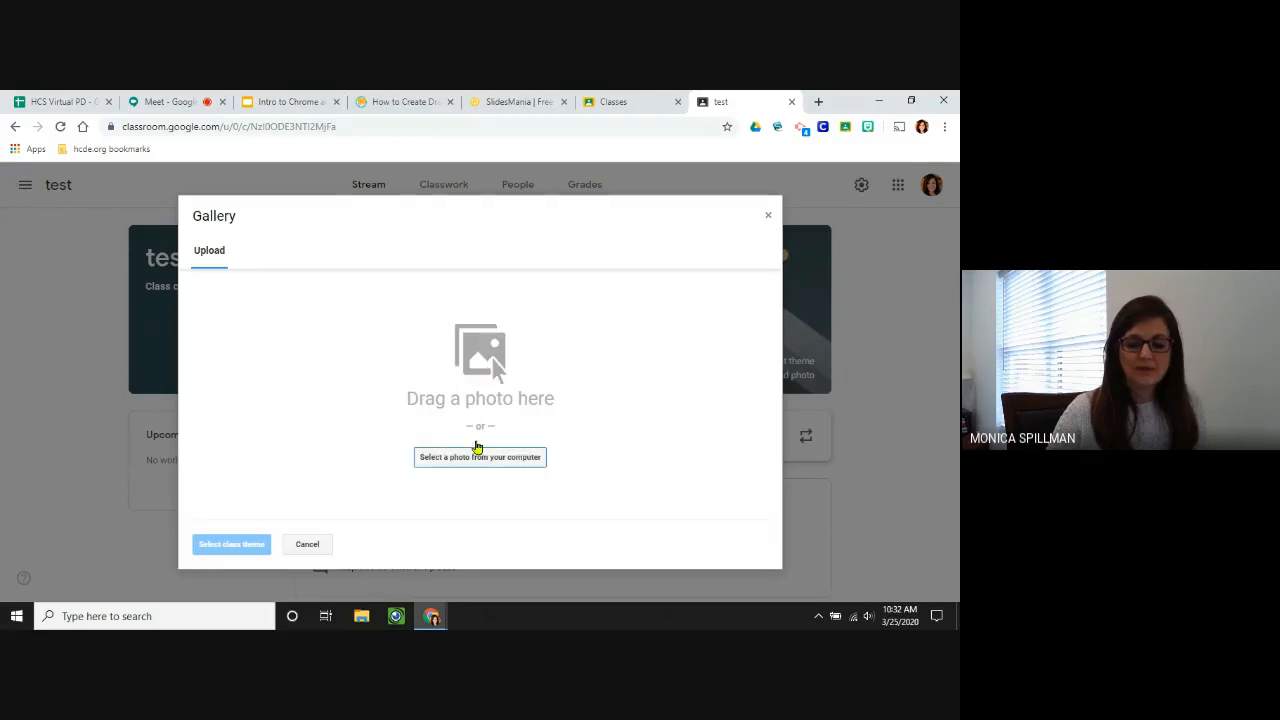
pyautogui.click(485, 457)
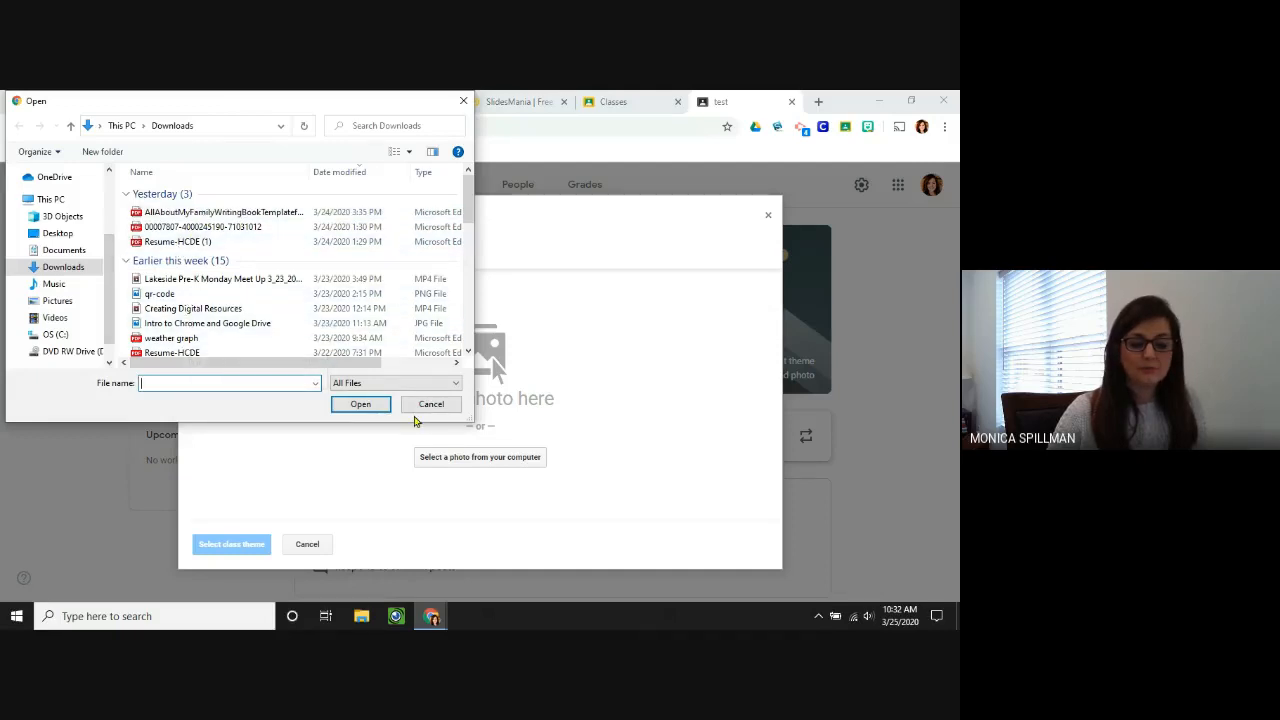
pyautogui.click(420, 406)
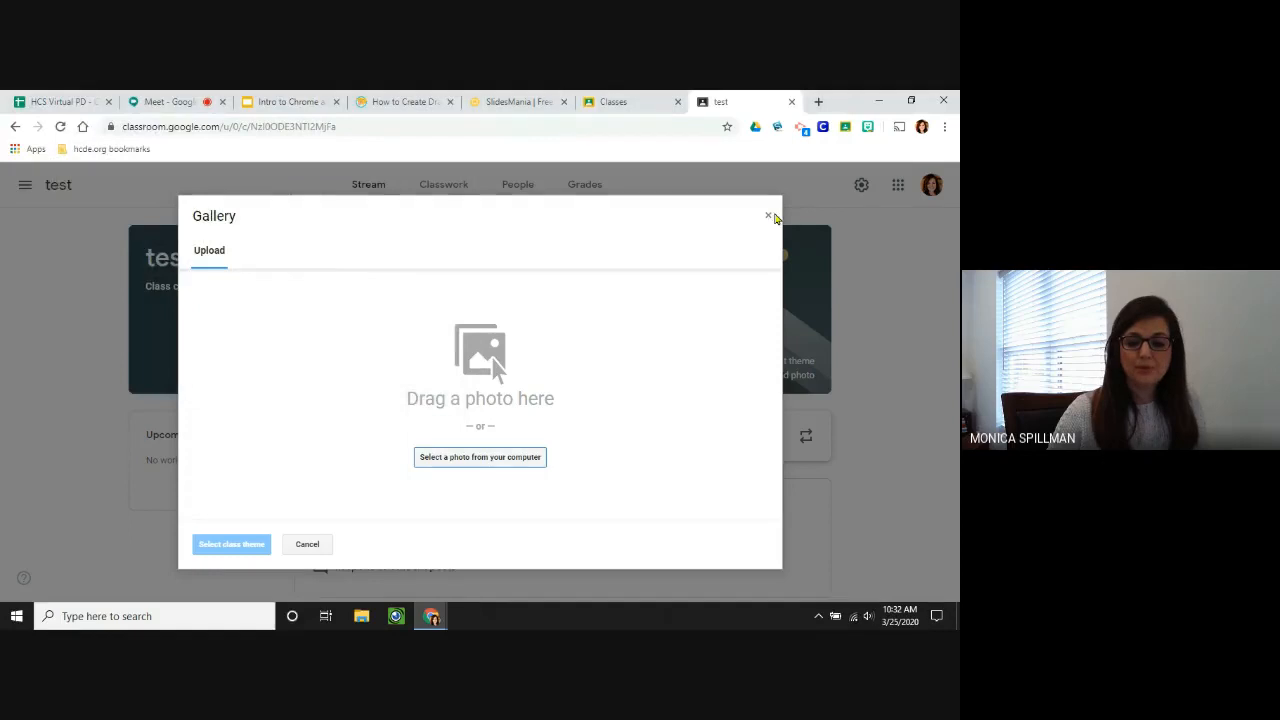
pyautogui.click(768, 215)
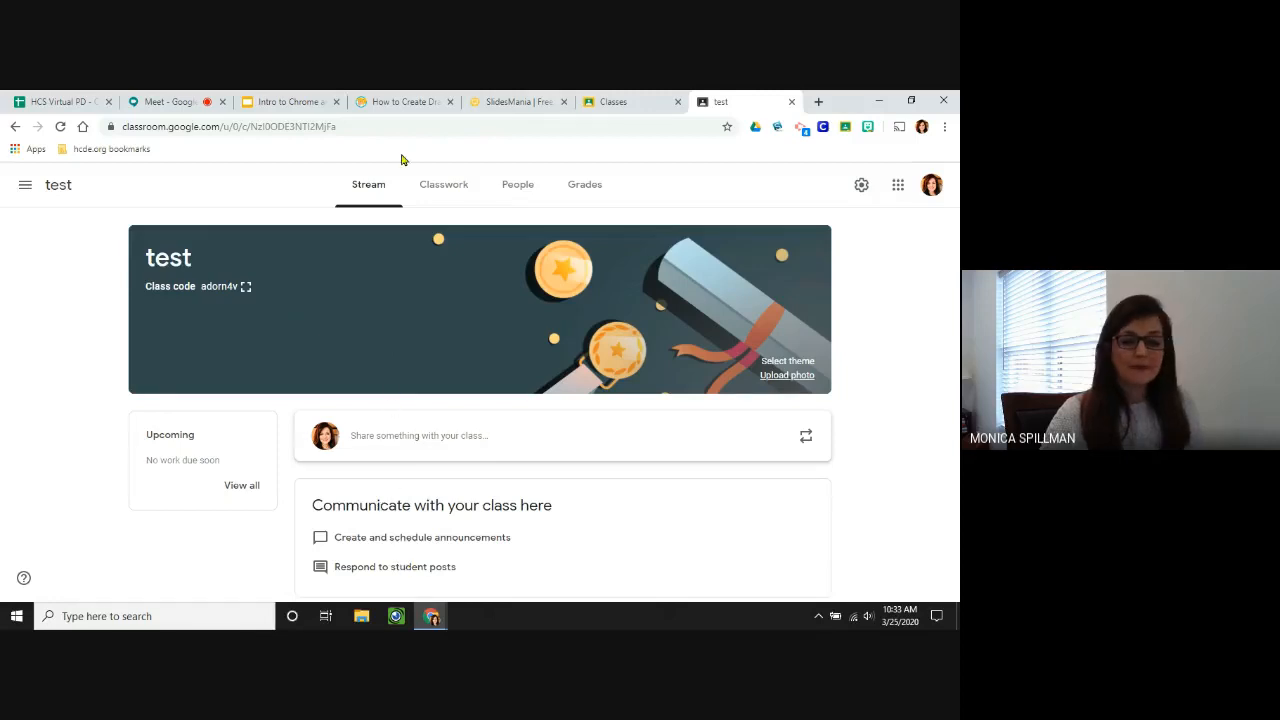
# On the Classwork page, start a new Assignment from the Create menu.
pyautogui.click(438, 190)
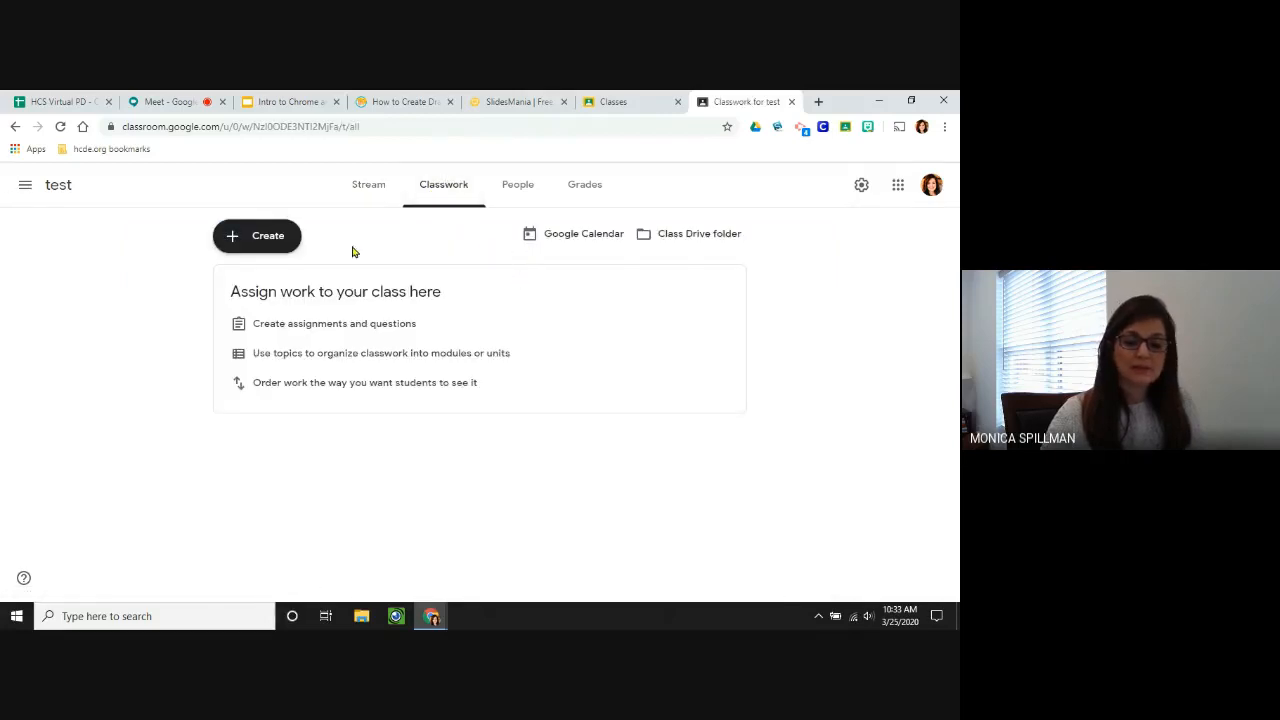
pyautogui.click(268, 238)
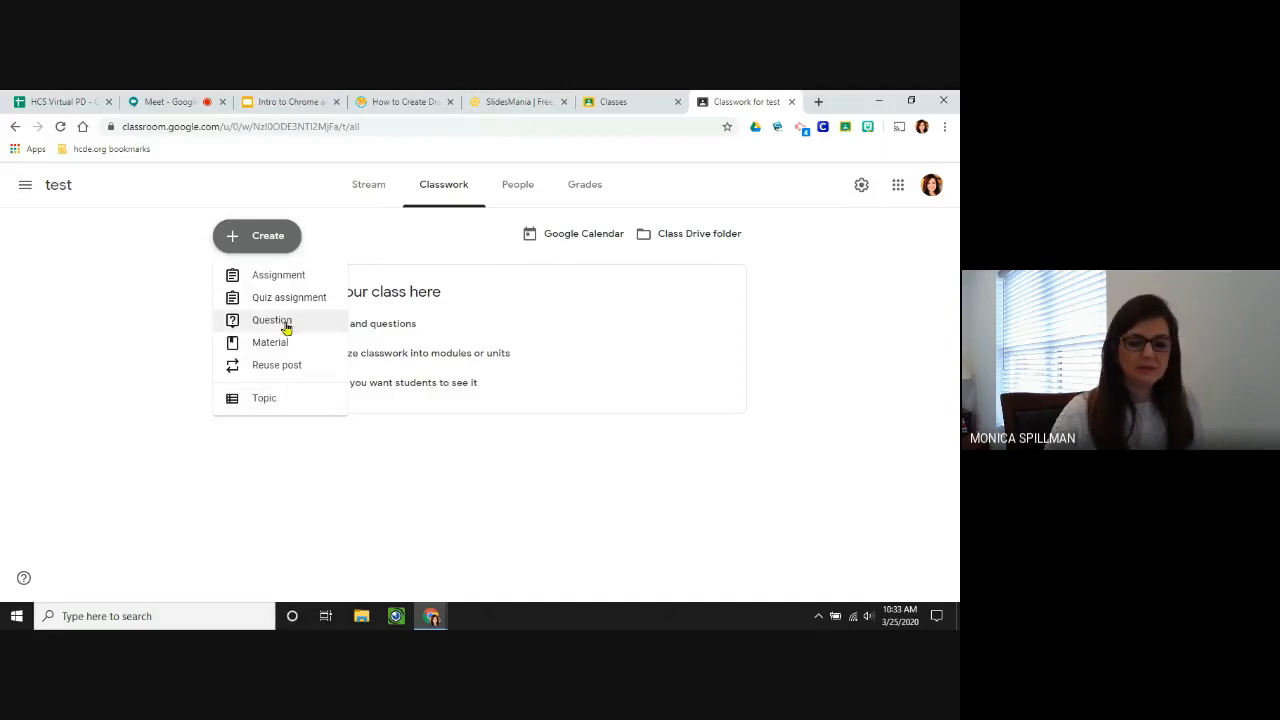
pyautogui.click(279, 277)
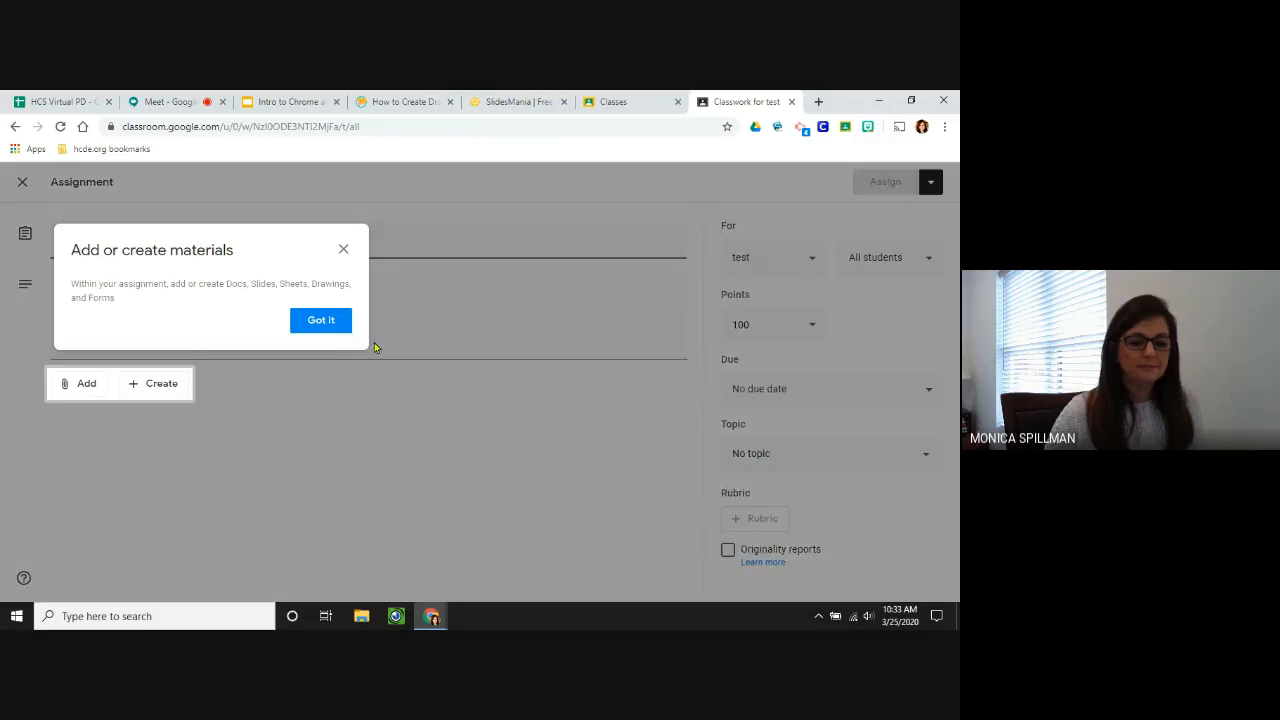
# Title the assignment 'test', add placeholder instructions, and show the new-file types to attach.
pyautogui.click(324, 335)
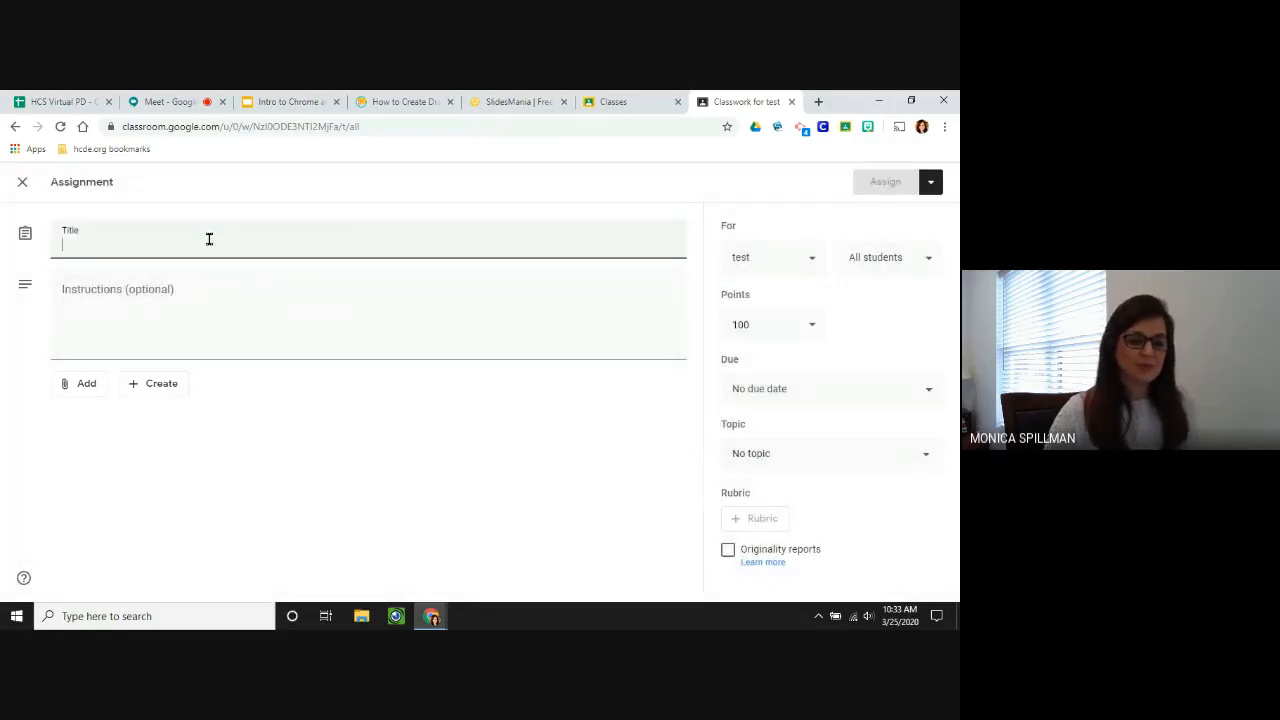
pyautogui.write('test')
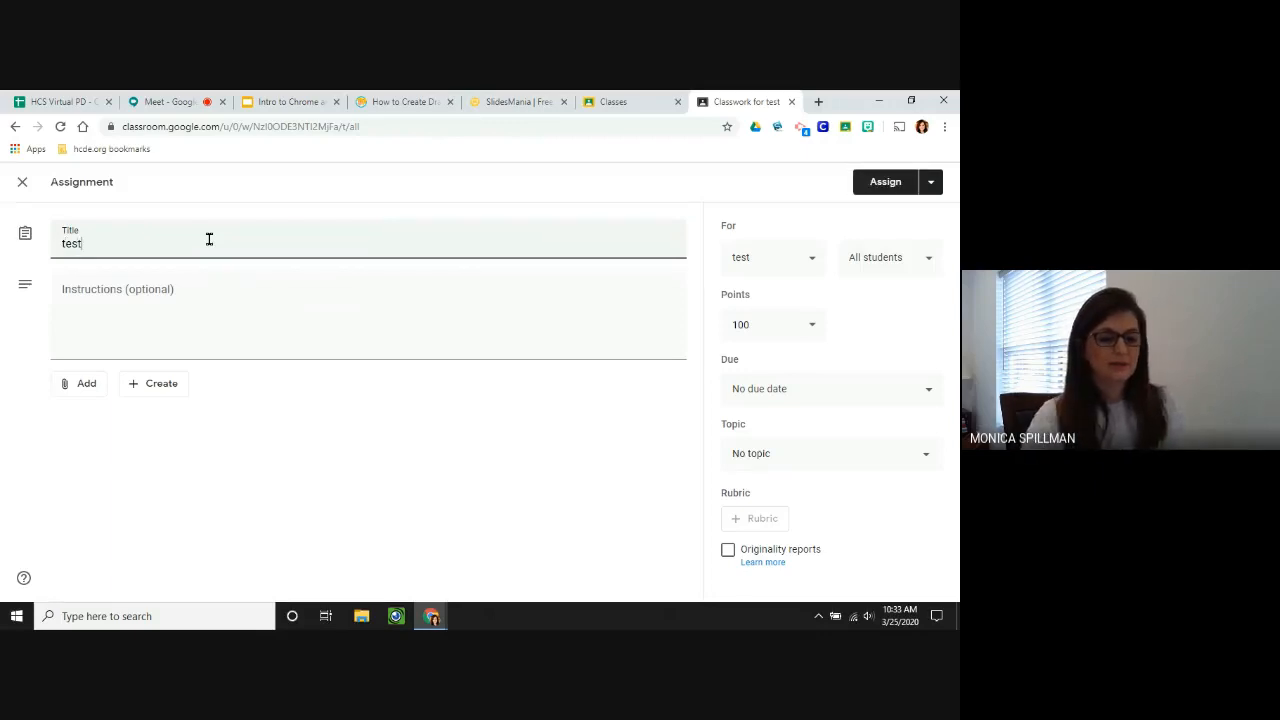
pyautogui.click(107, 289)
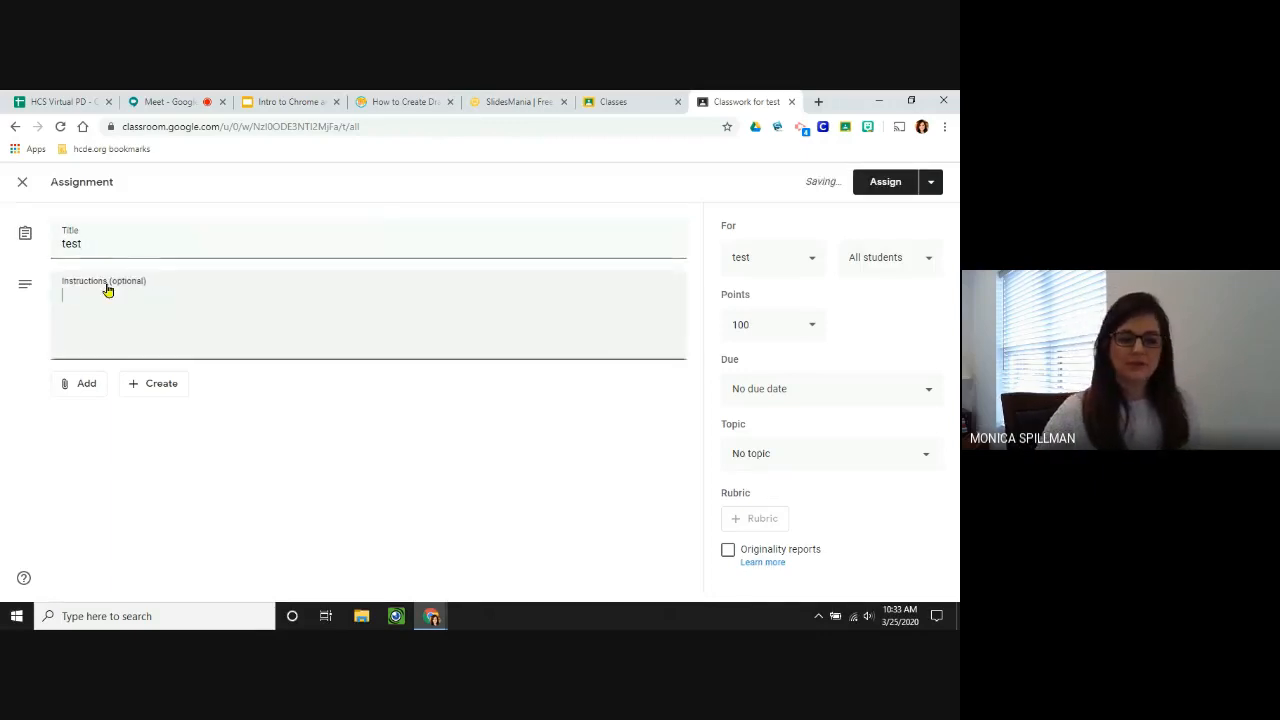
pyautogui.write('kajshdfkjhsdlfkjhaldsfj')
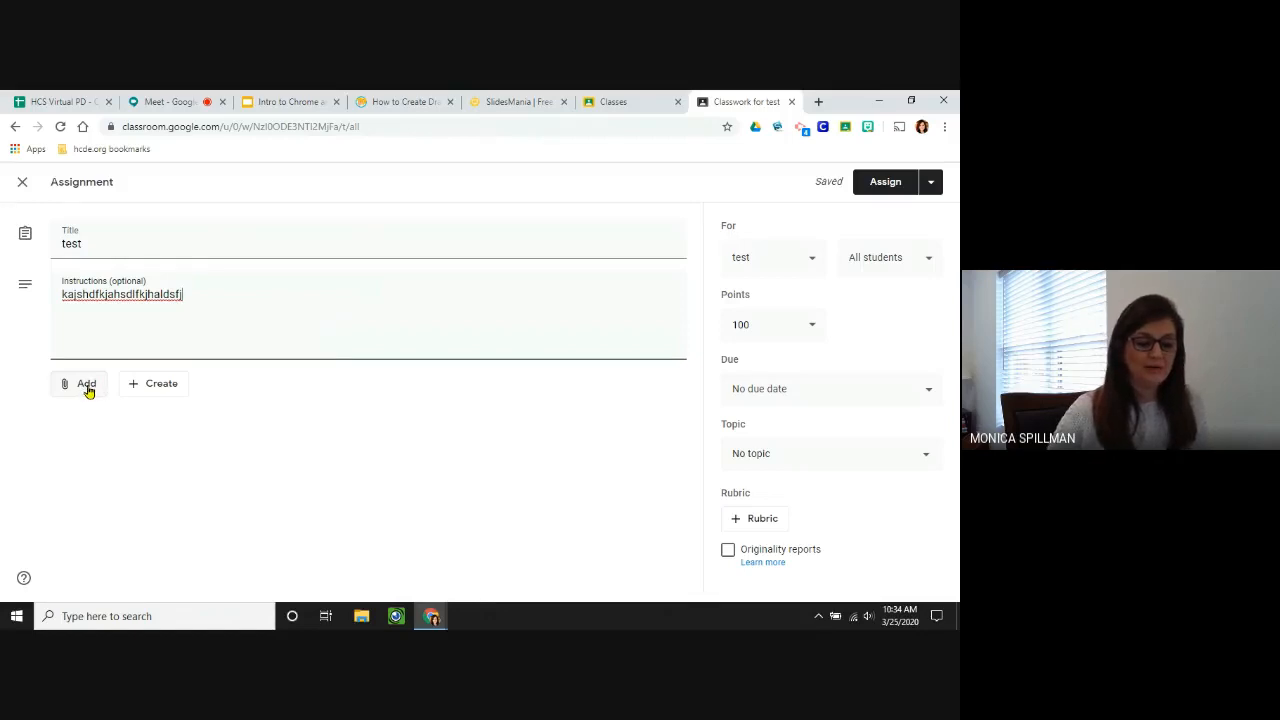
pyautogui.click(88, 390)
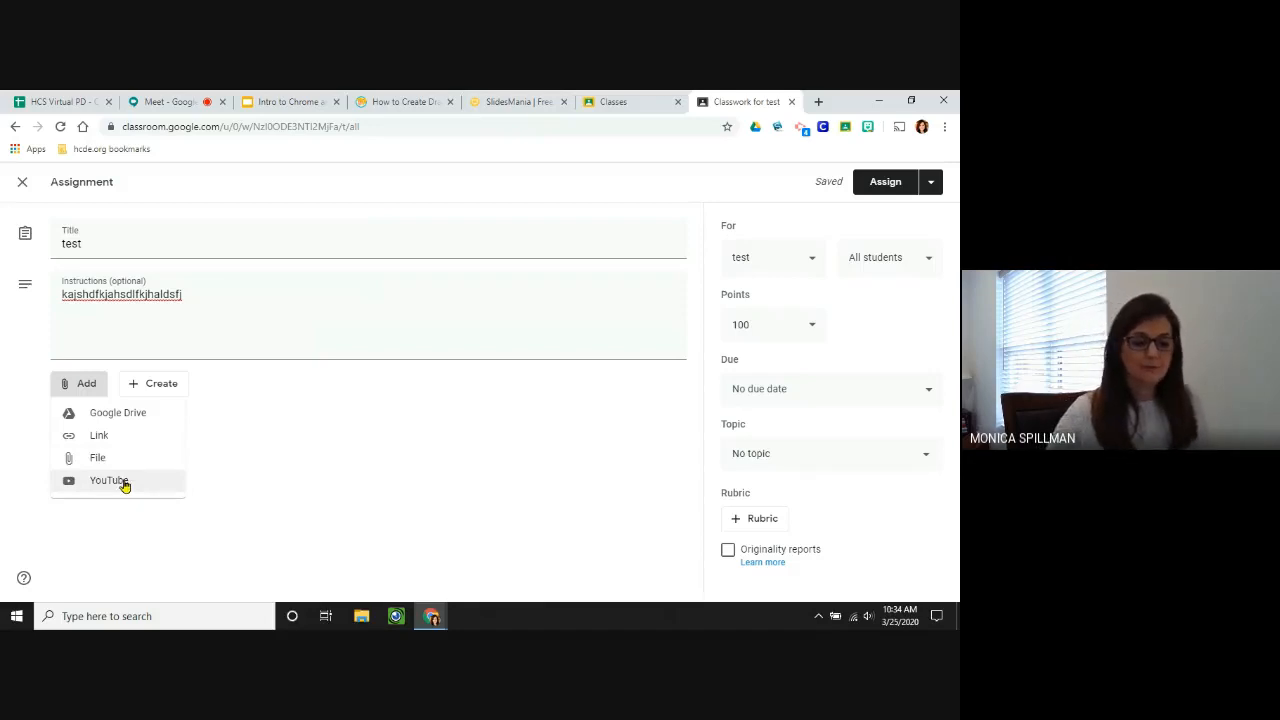
pyautogui.click(162, 387)
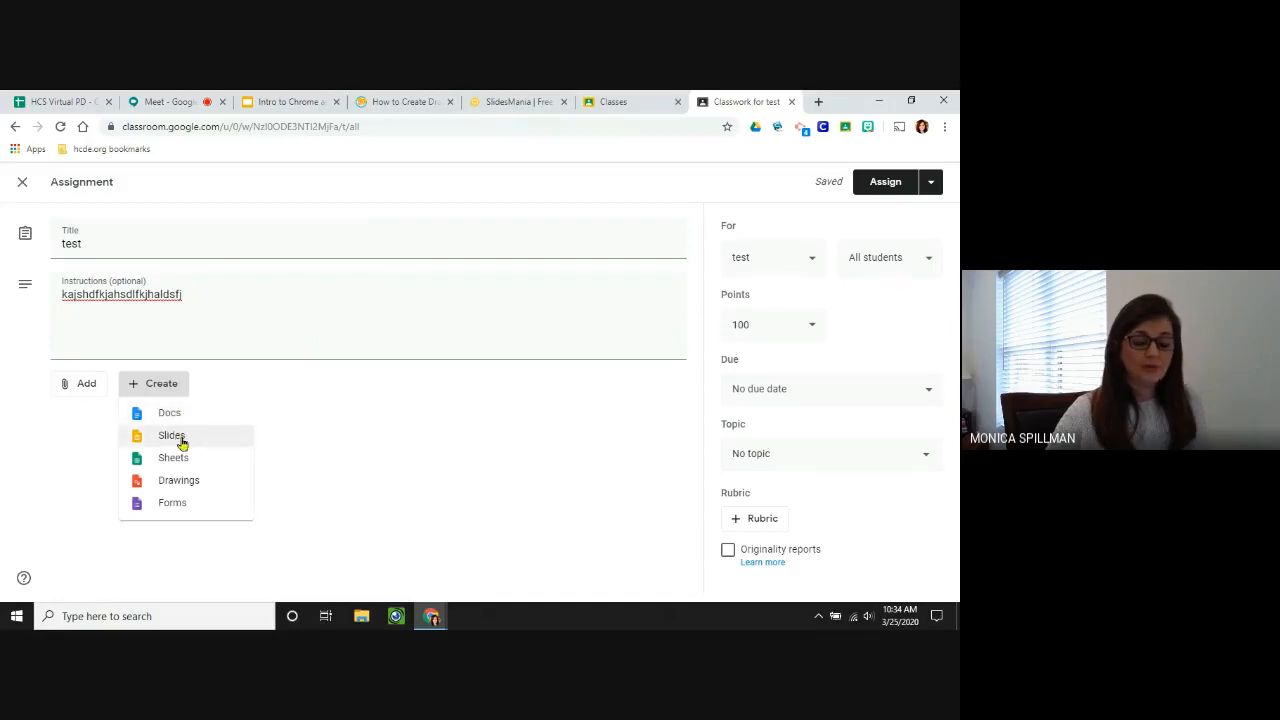
# Attach a new blank Google Slides presentation, keeping students at view-only access.
pyautogui.click(174, 437)
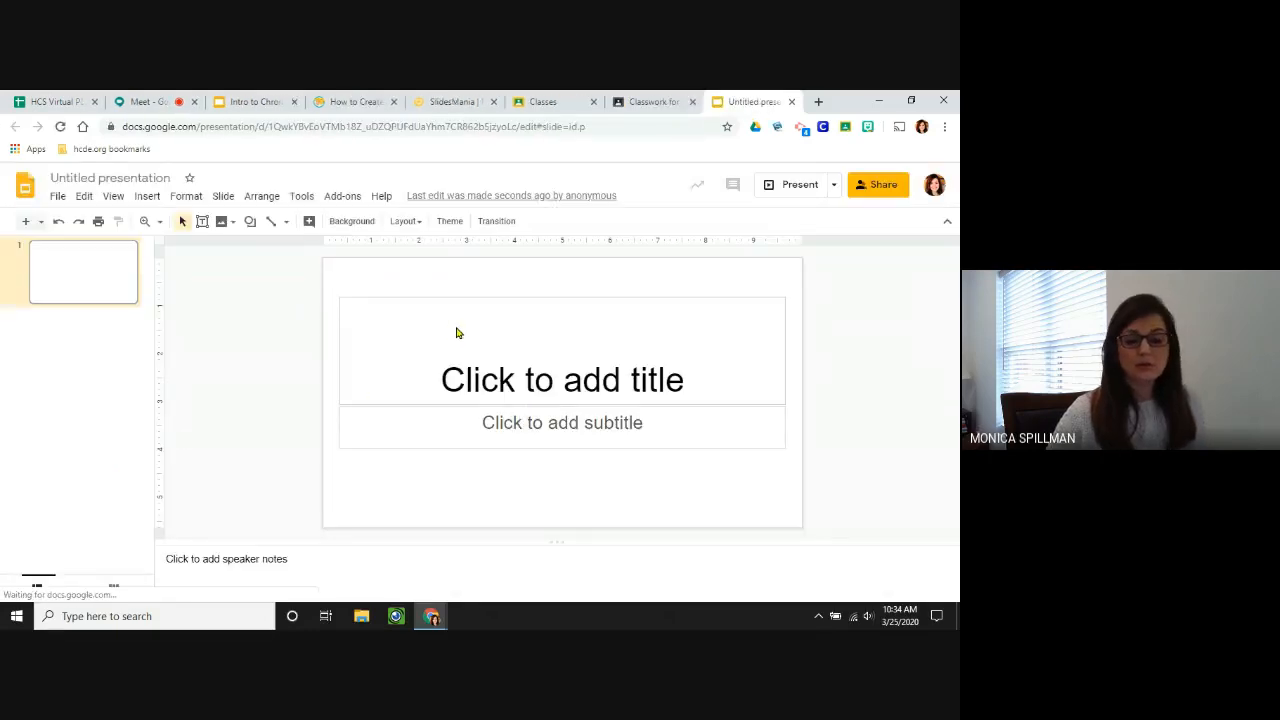
pyautogui.click(791, 101)
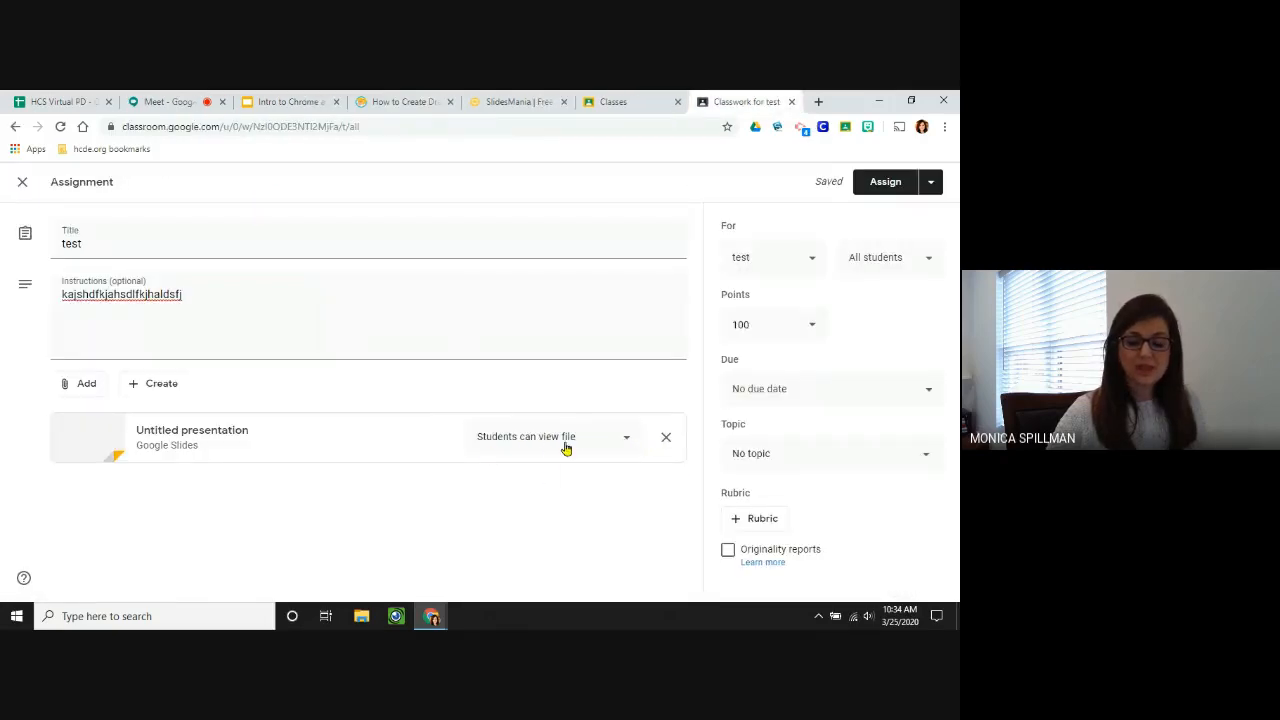
pyautogui.click(627, 447)
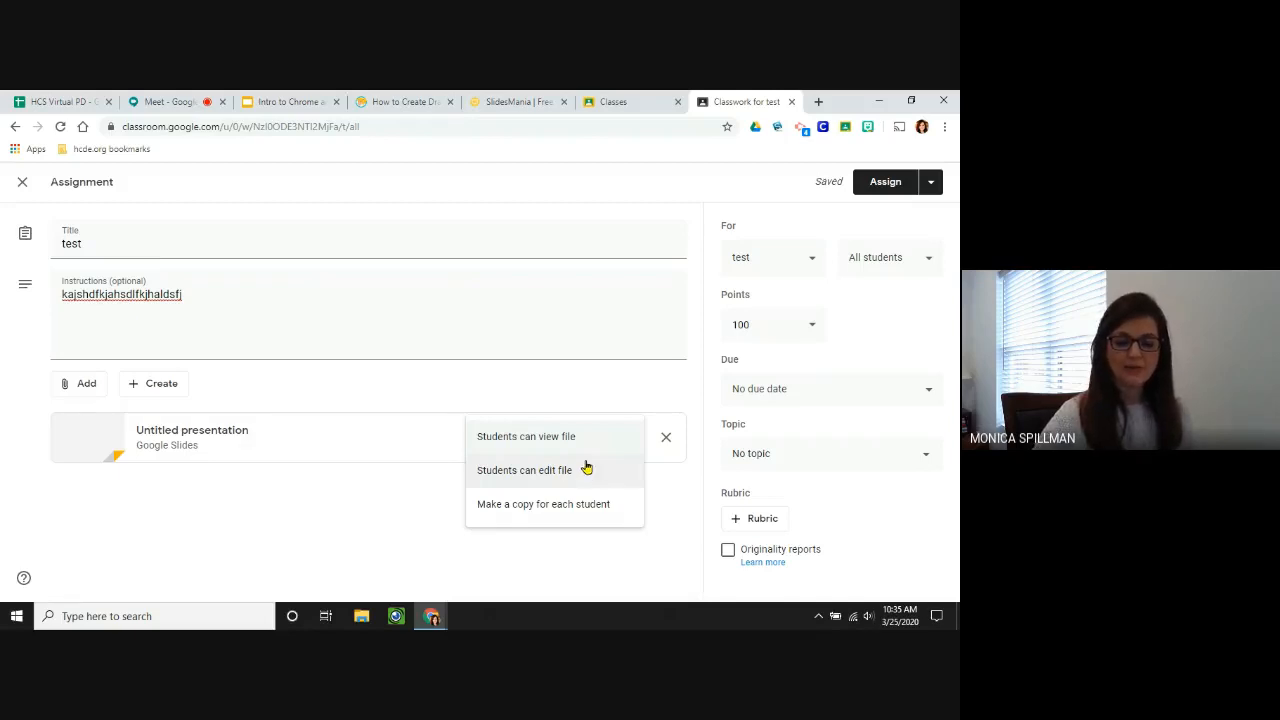
pyautogui.click(562, 441)
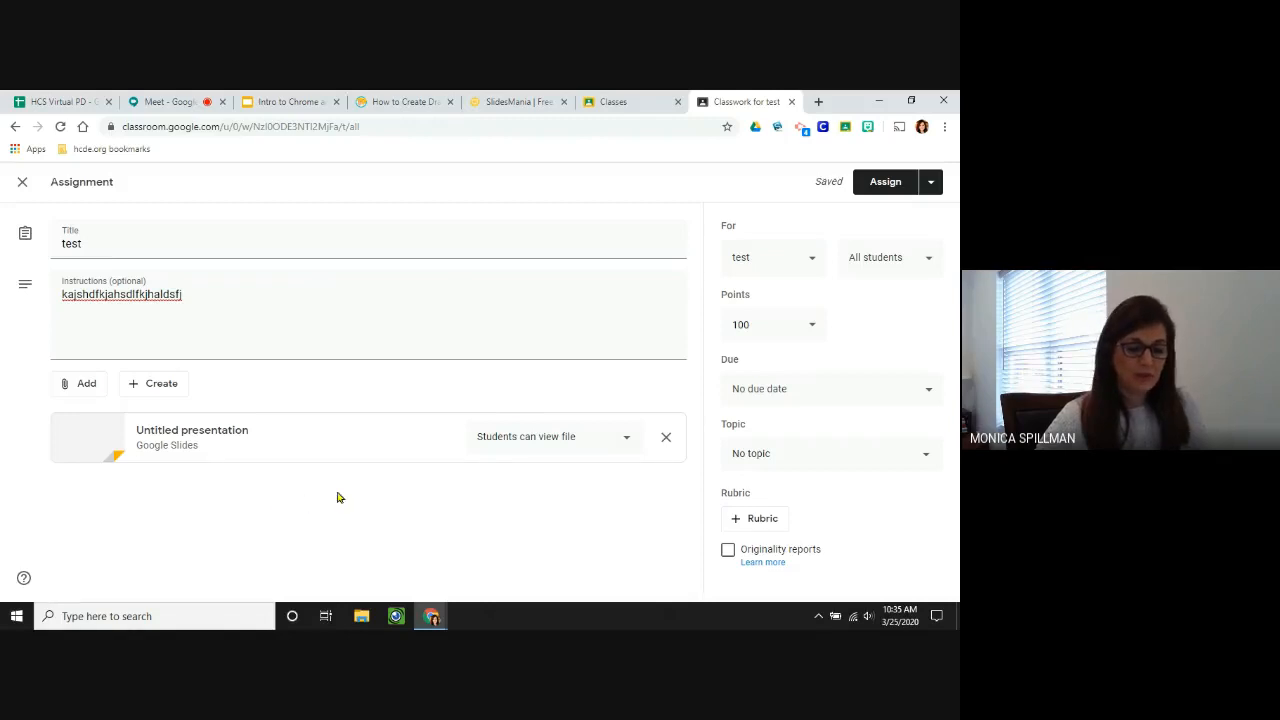
pyautogui.click(90, 386)
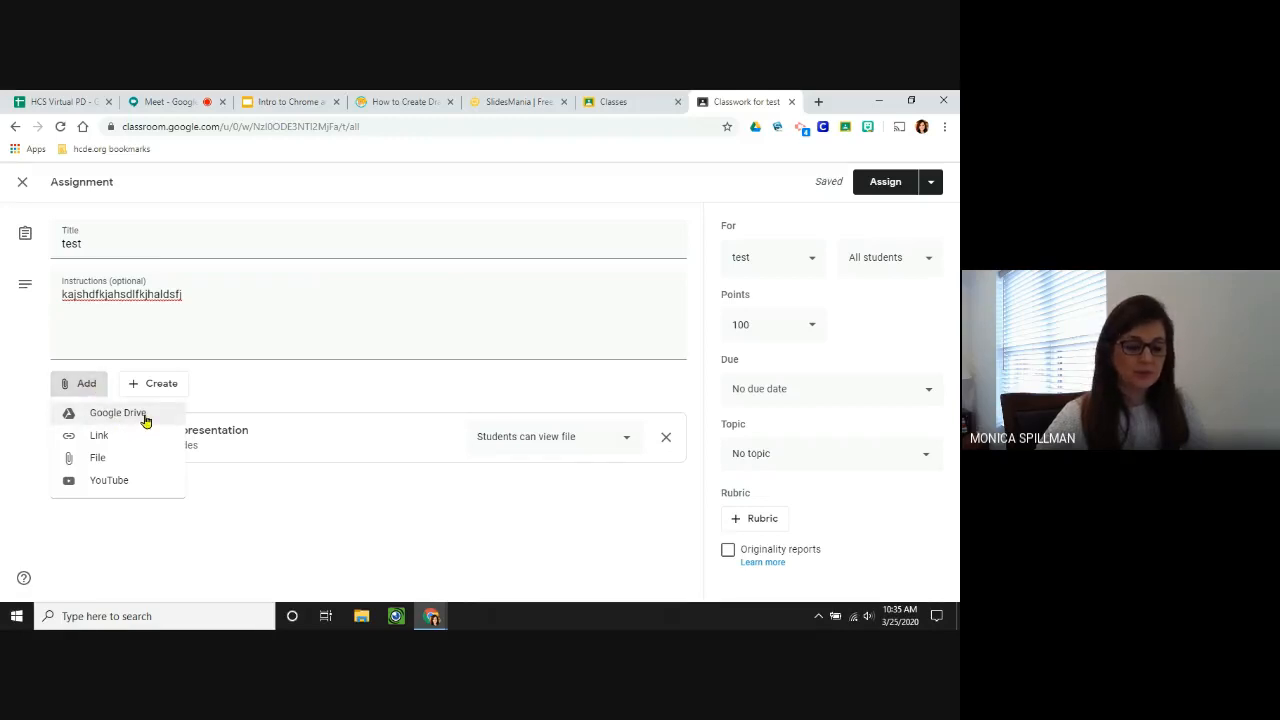
pyautogui.click(262, 496)
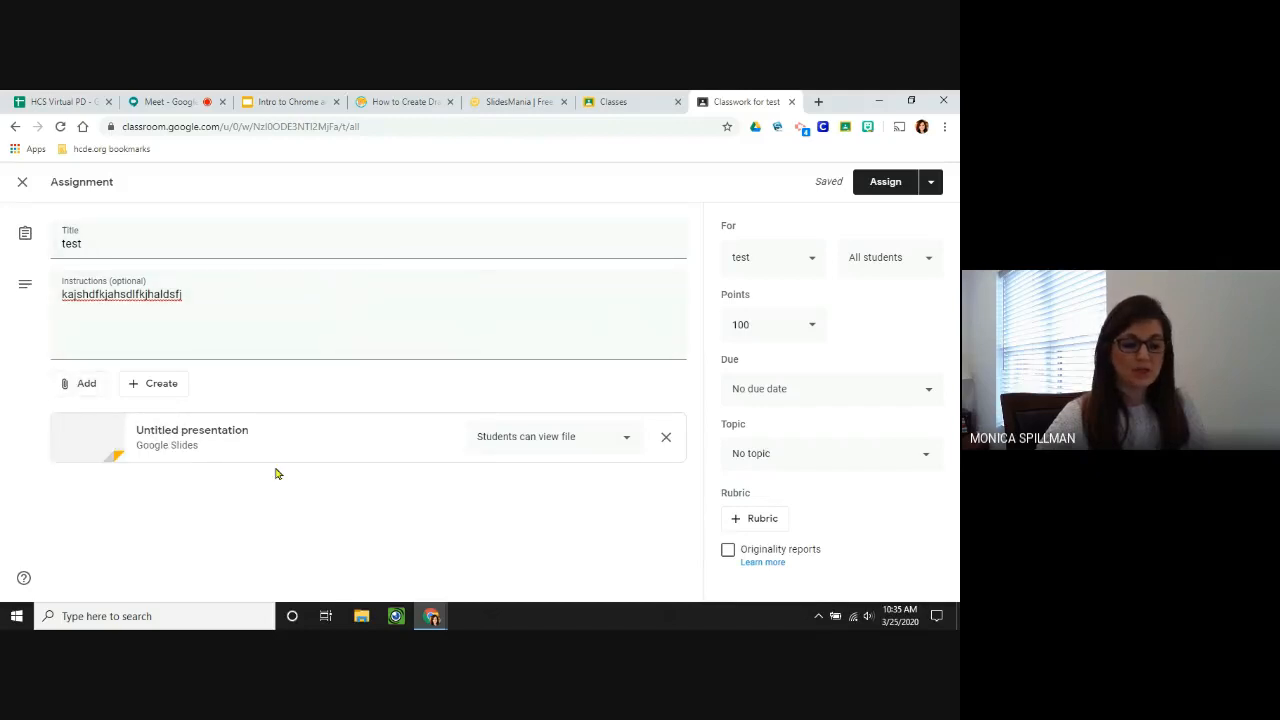
pyautogui.click(932, 262)
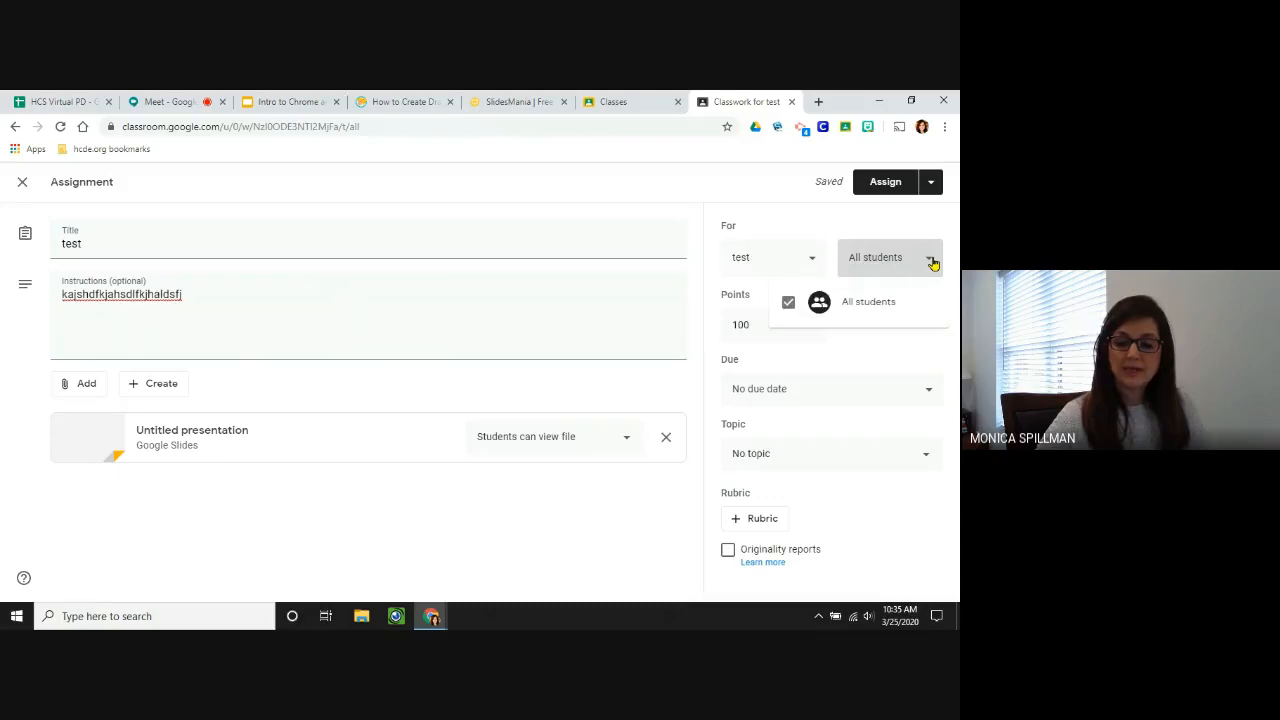
pyautogui.click(932, 261)
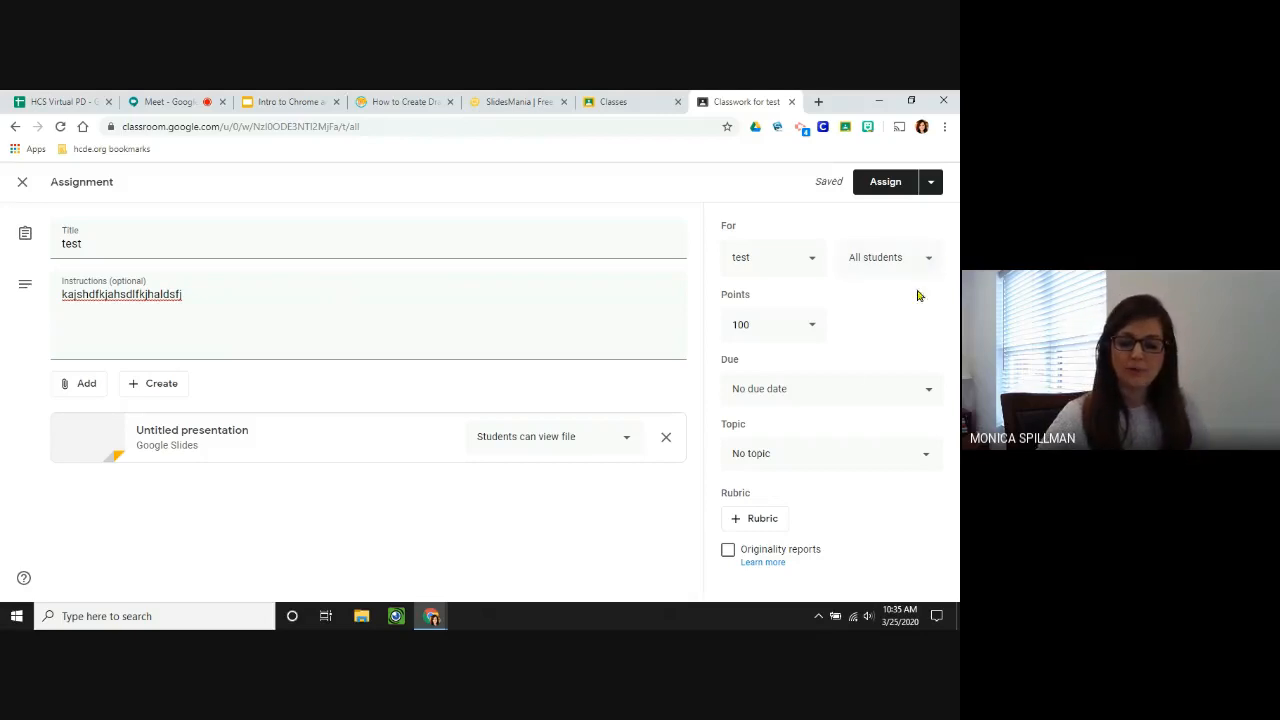
# Set the assignment's points to Ungraded and its due date to tomorrow.
pyautogui.click(815, 328)
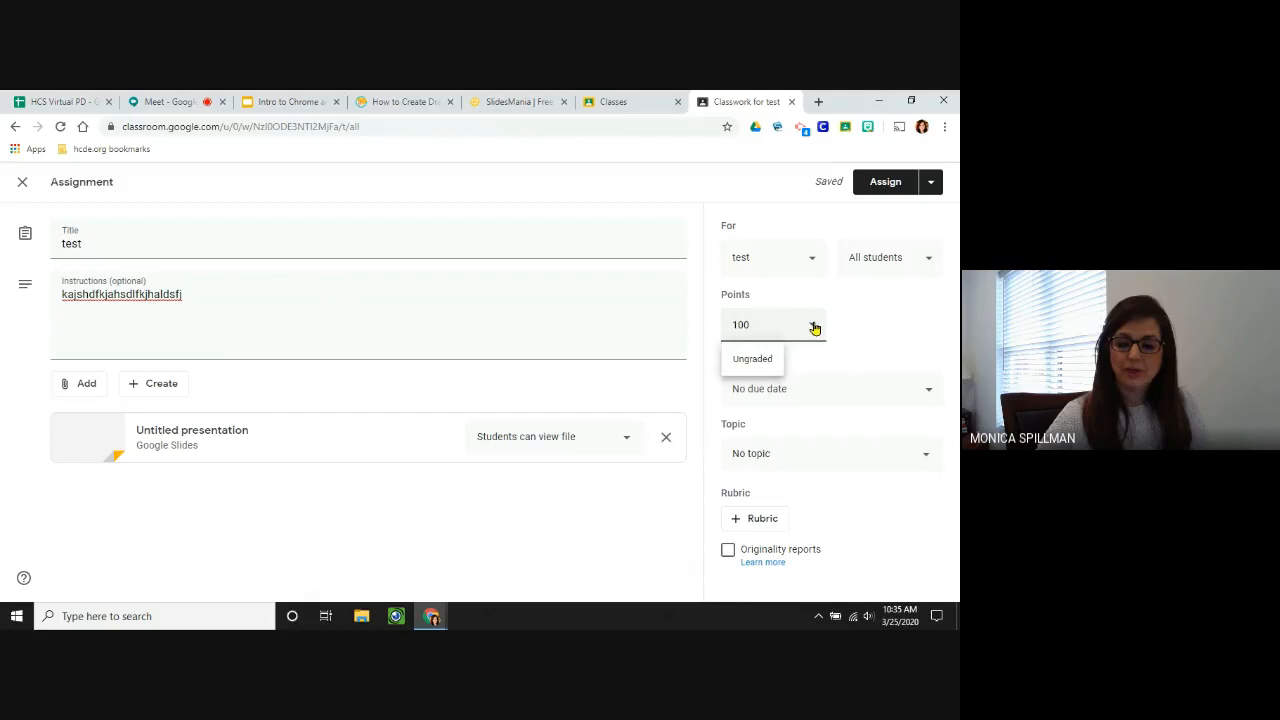
pyautogui.click(770, 362)
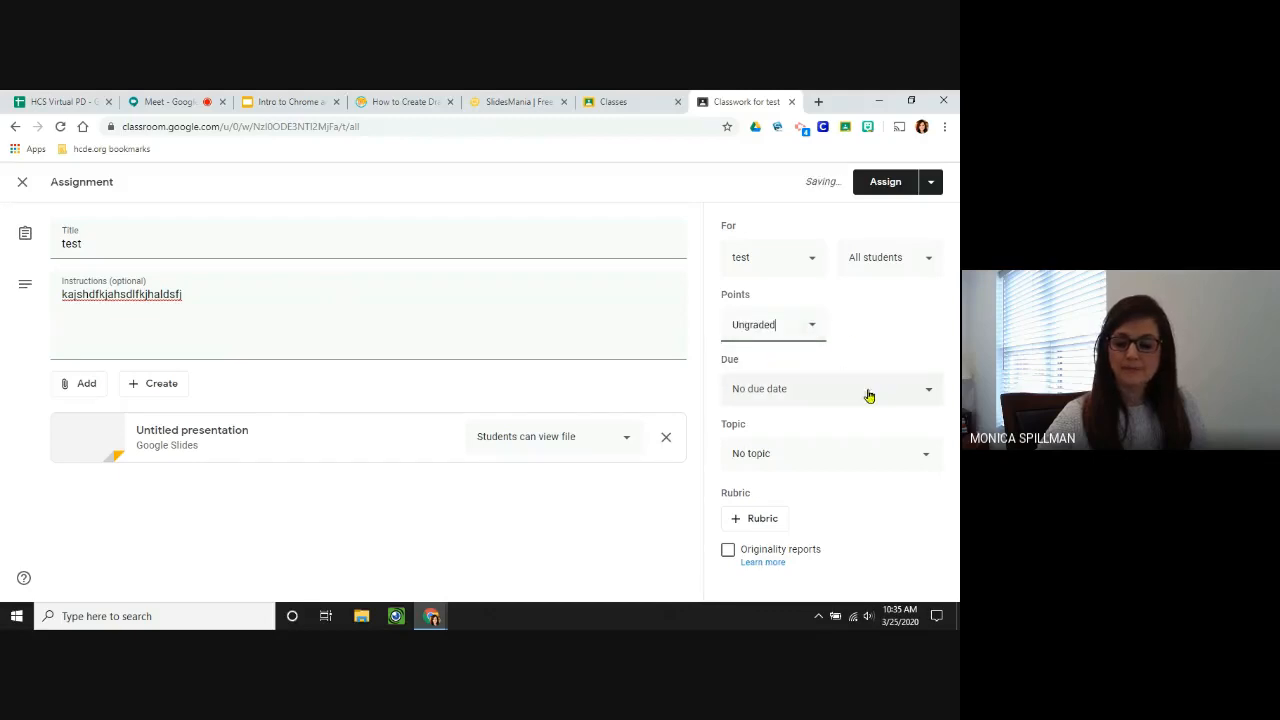
pyautogui.click(926, 390)
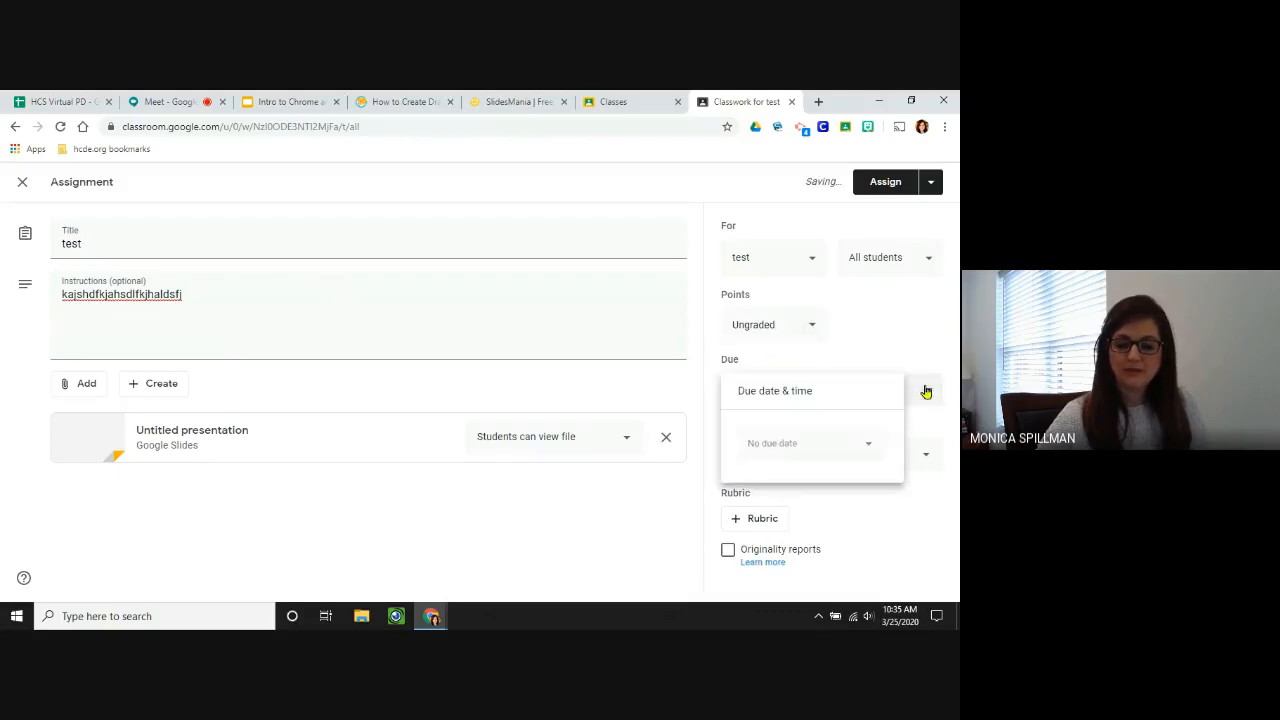
pyautogui.click(868, 449)
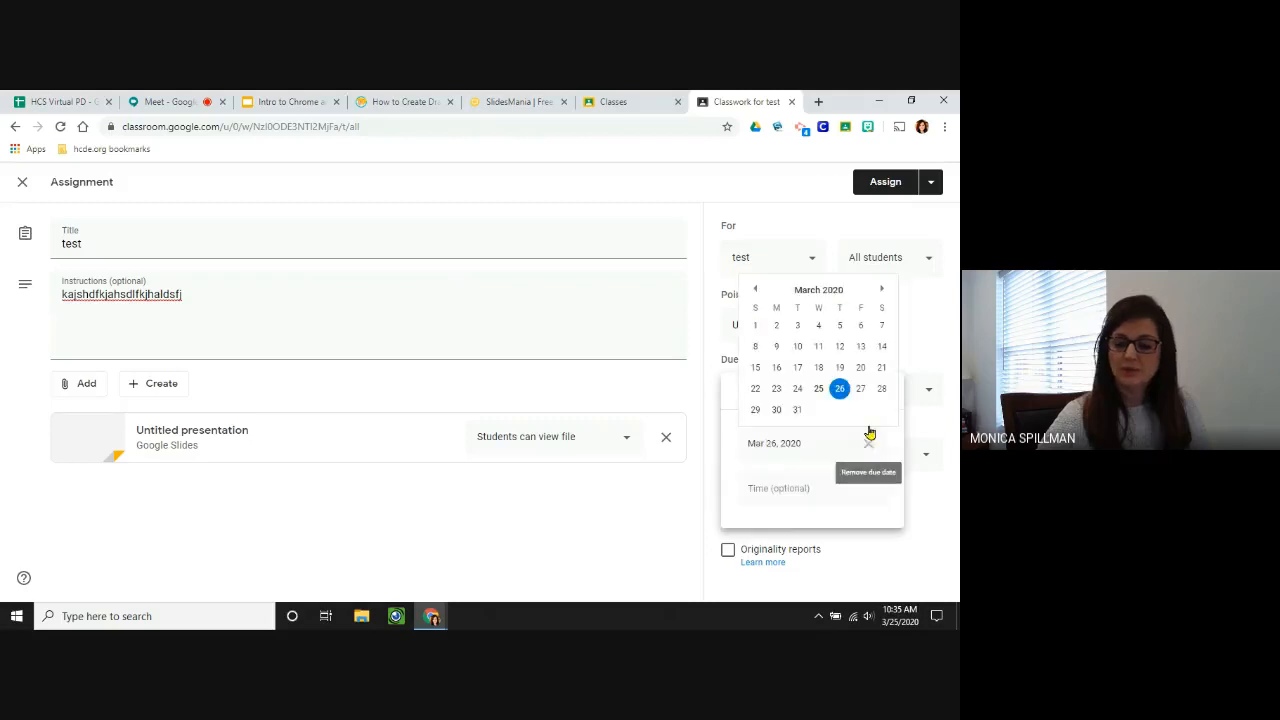
pyautogui.click(938, 320)
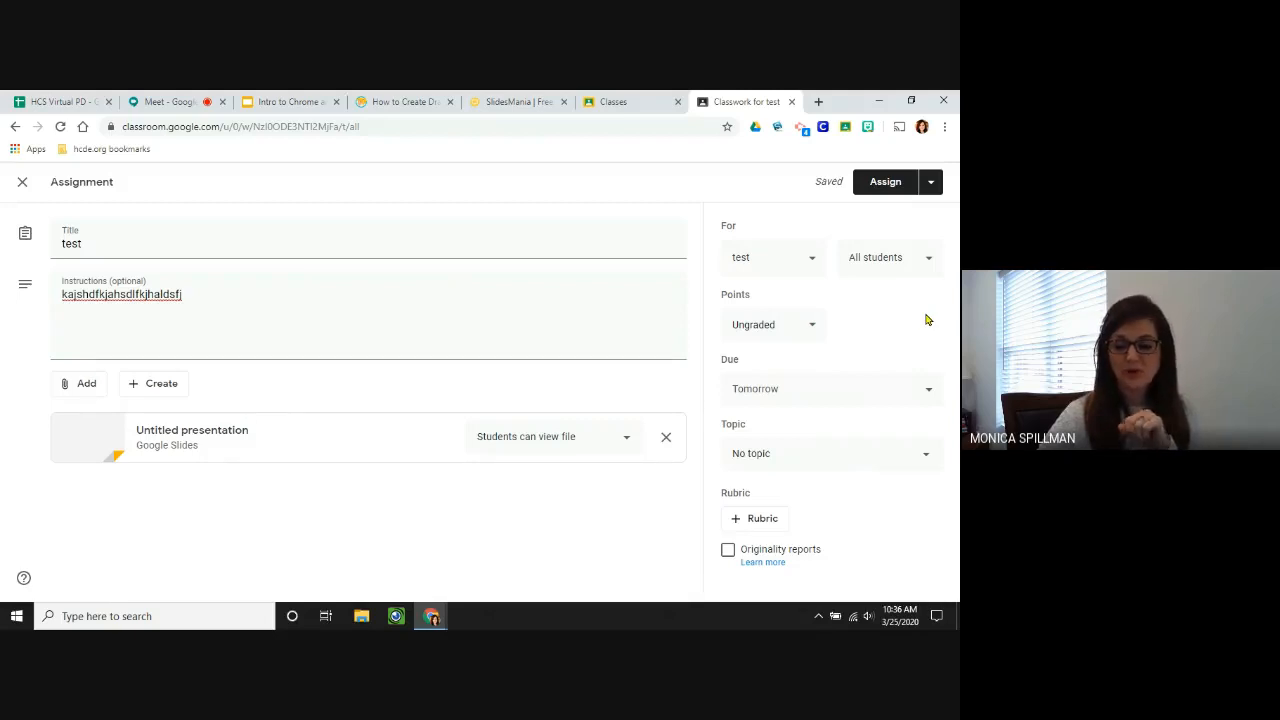
pyautogui.click(925, 458)
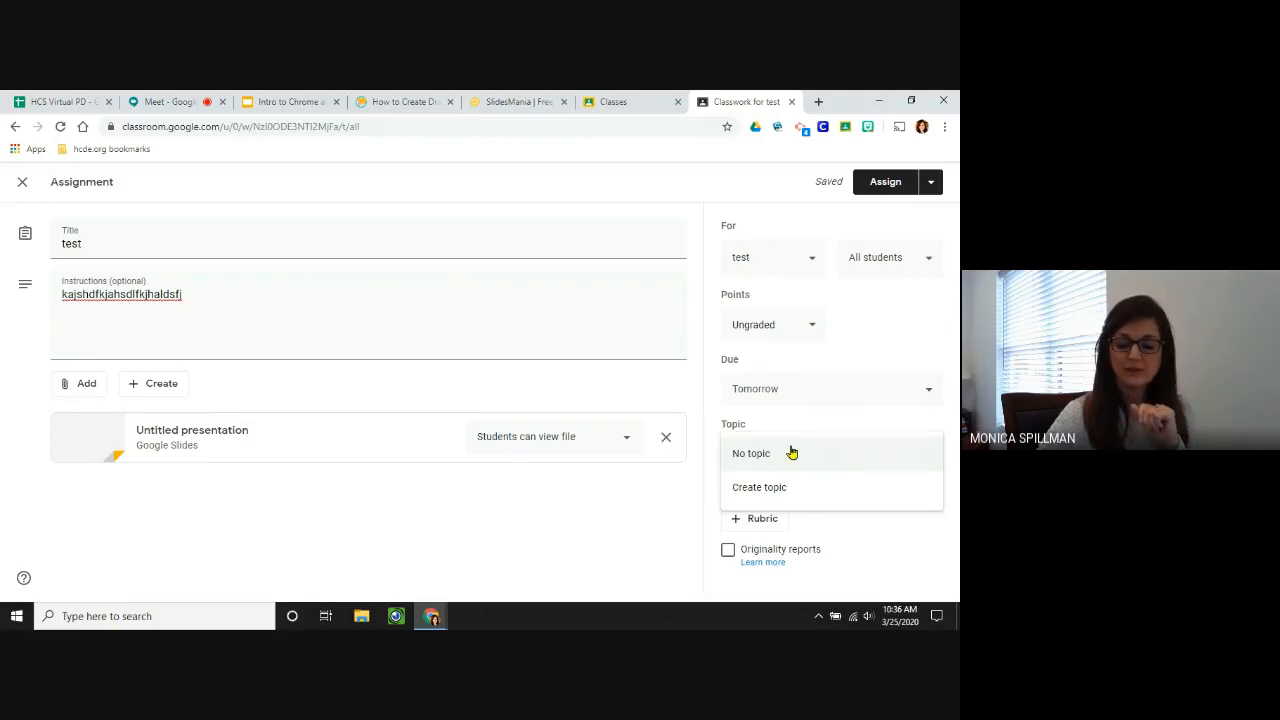
# Keep No topic, skip adding a rubric, and assign the test assignment.
pyautogui.click(870, 551)
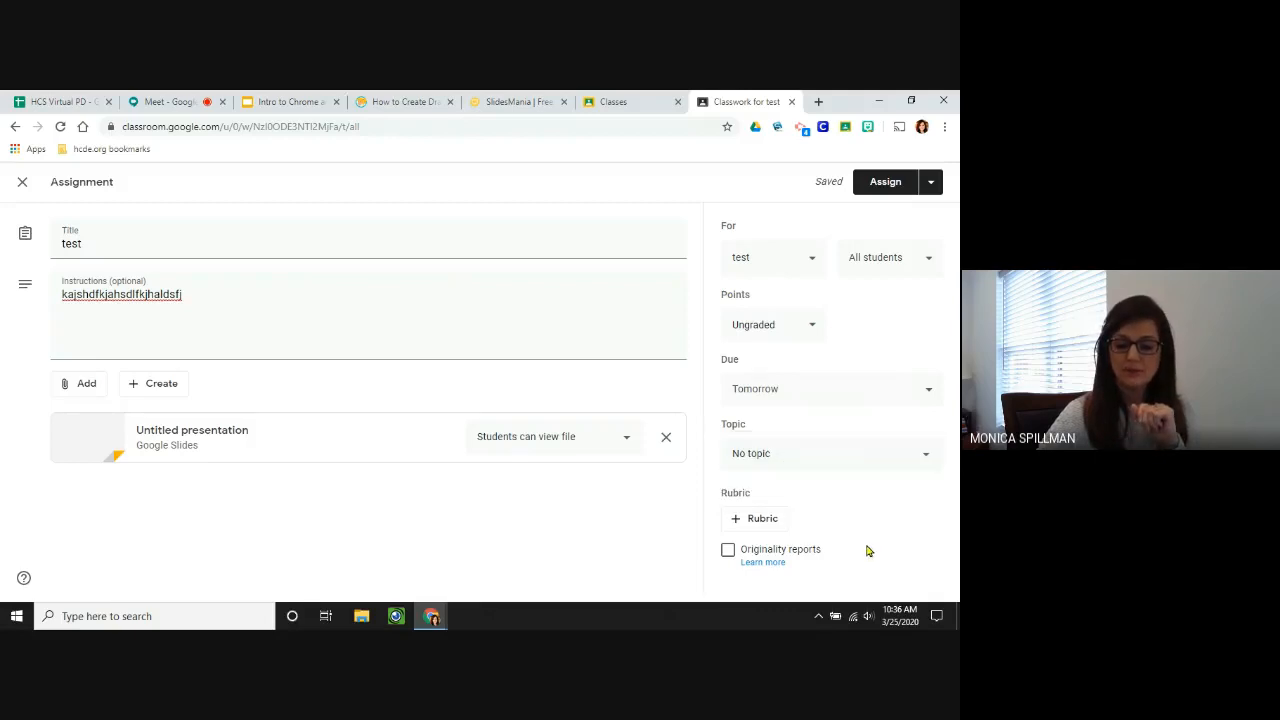
pyautogui.click(760, 525)
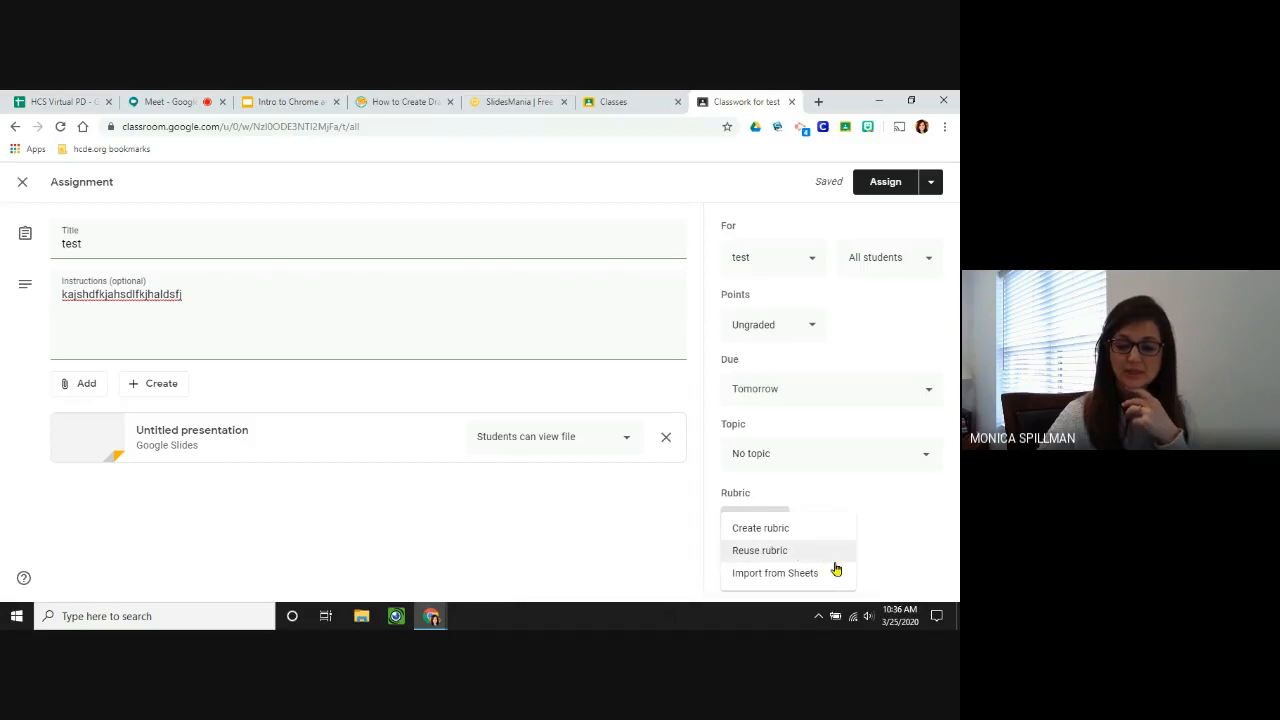
pyautogui.click(888, 553)
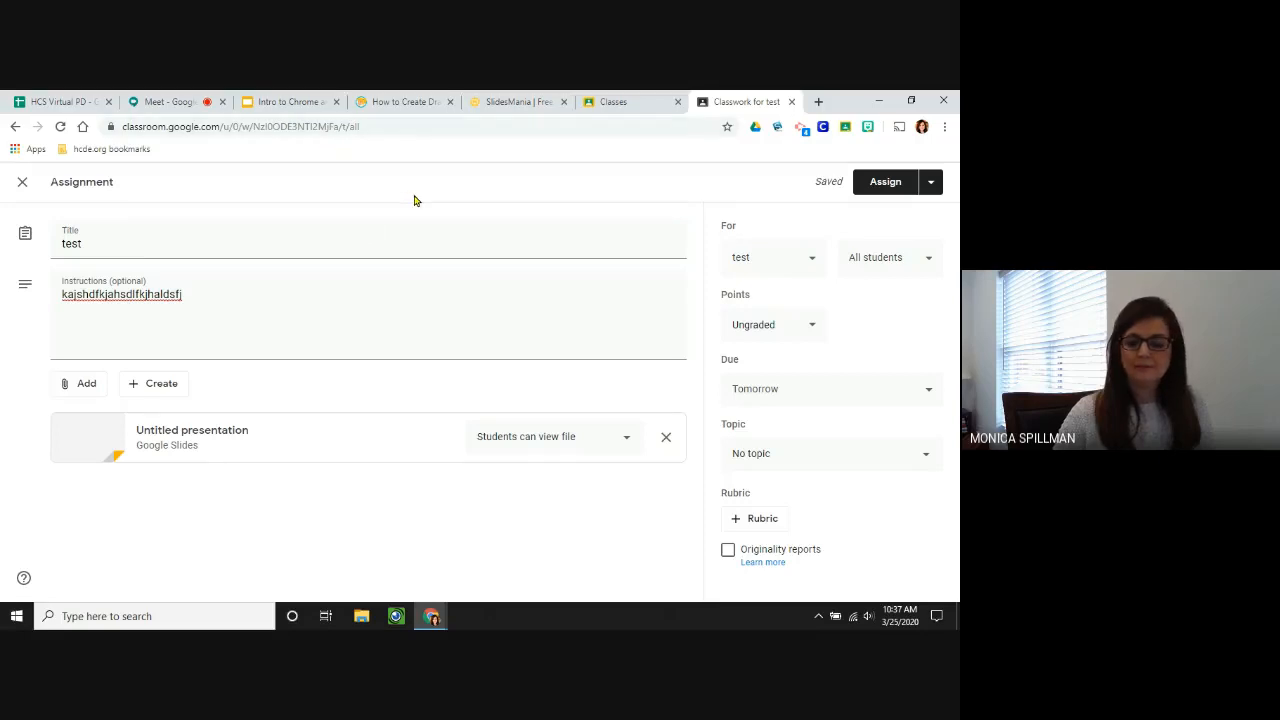
pyautogui.click(876, 190)
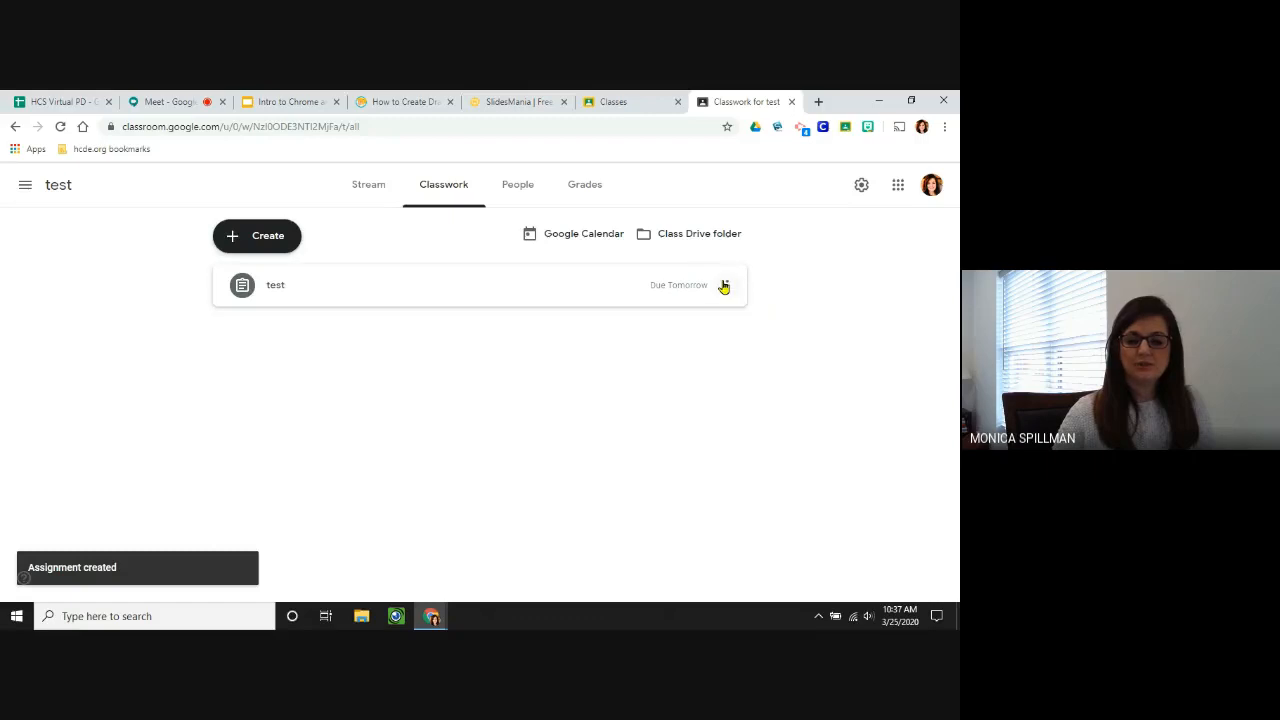
# Look over the People and Grades pages, dismiss the grading tip, and open class settings.
pyautogui.click(511, 190)
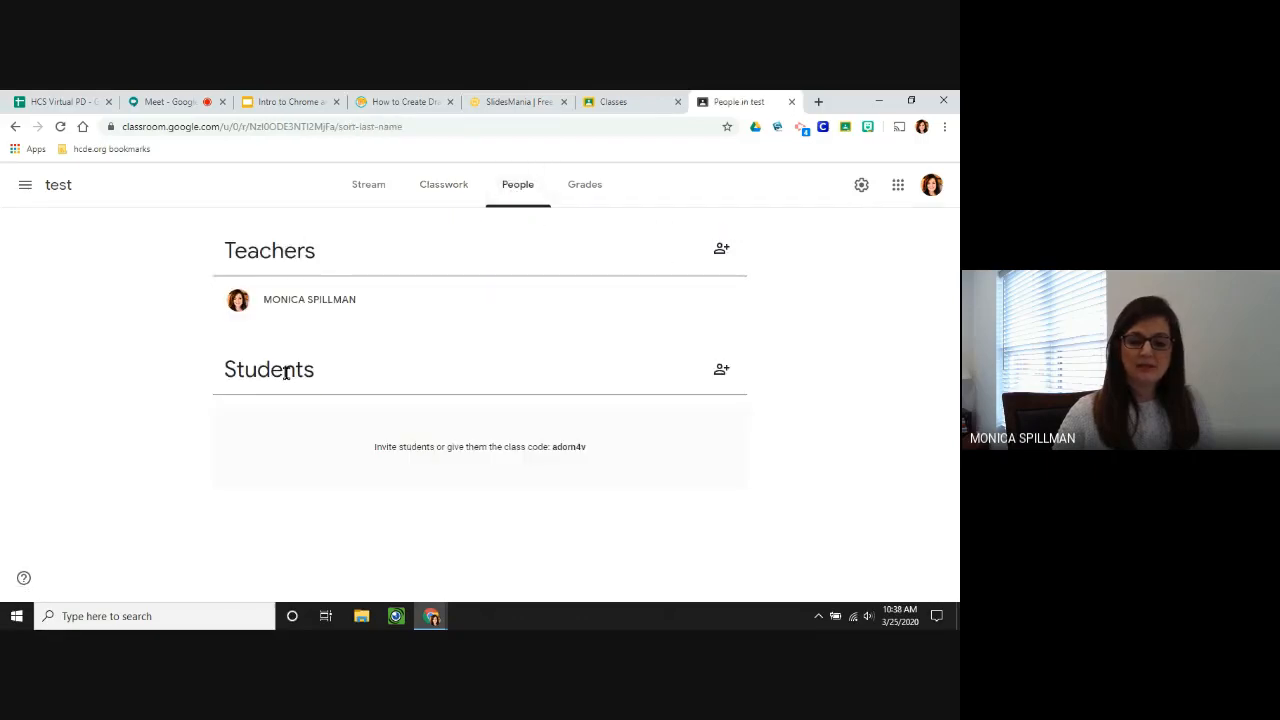
pyautogui.click(594, 188)
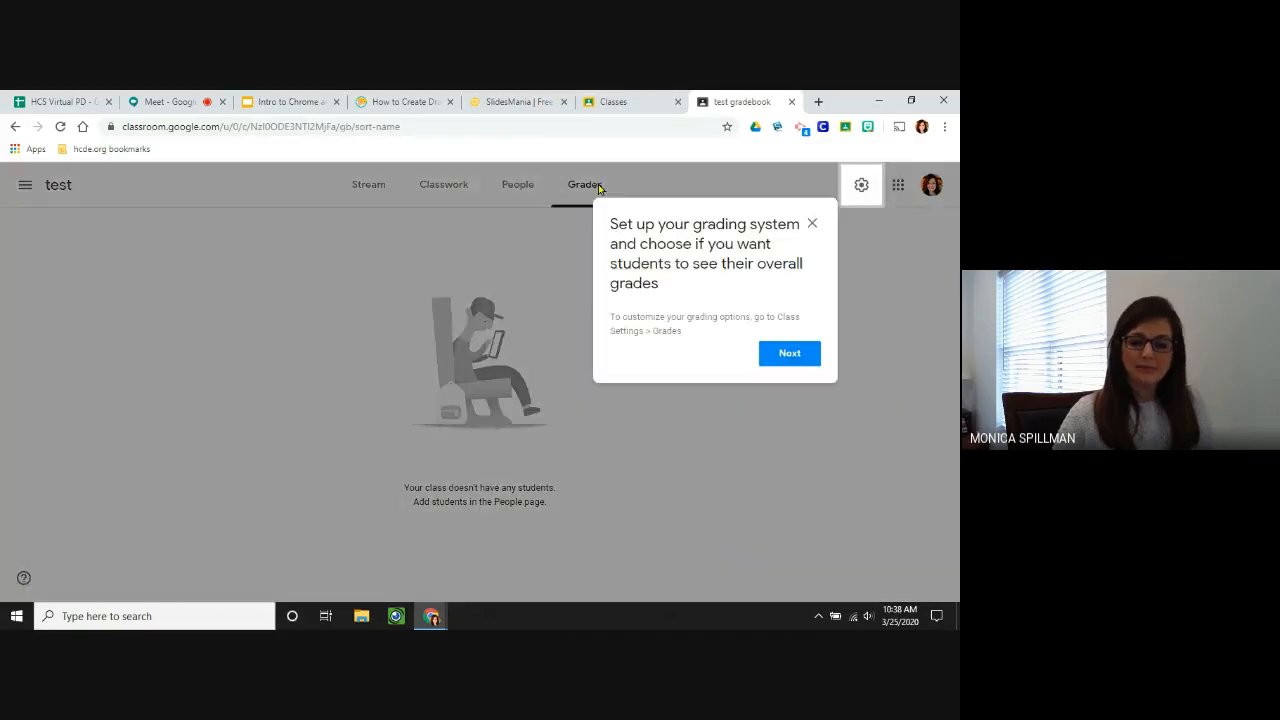
pyautogui.click(789, 354)
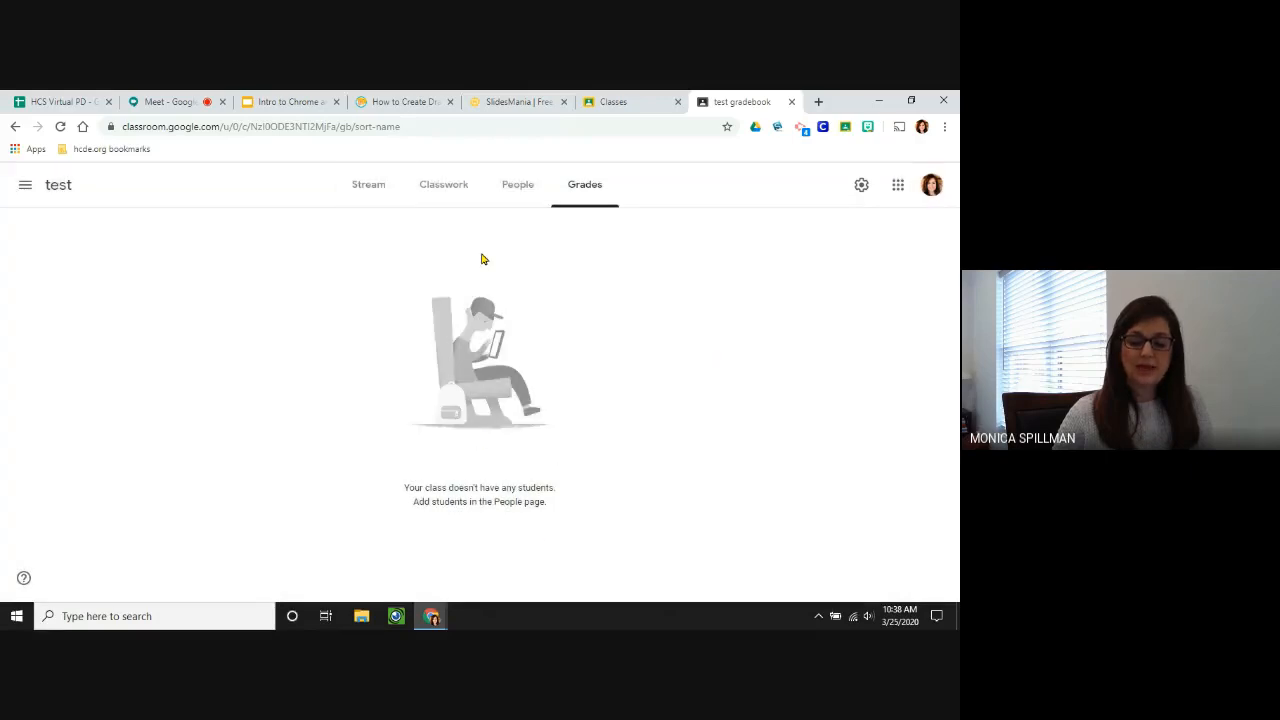
pyautogui.click(861, 188)
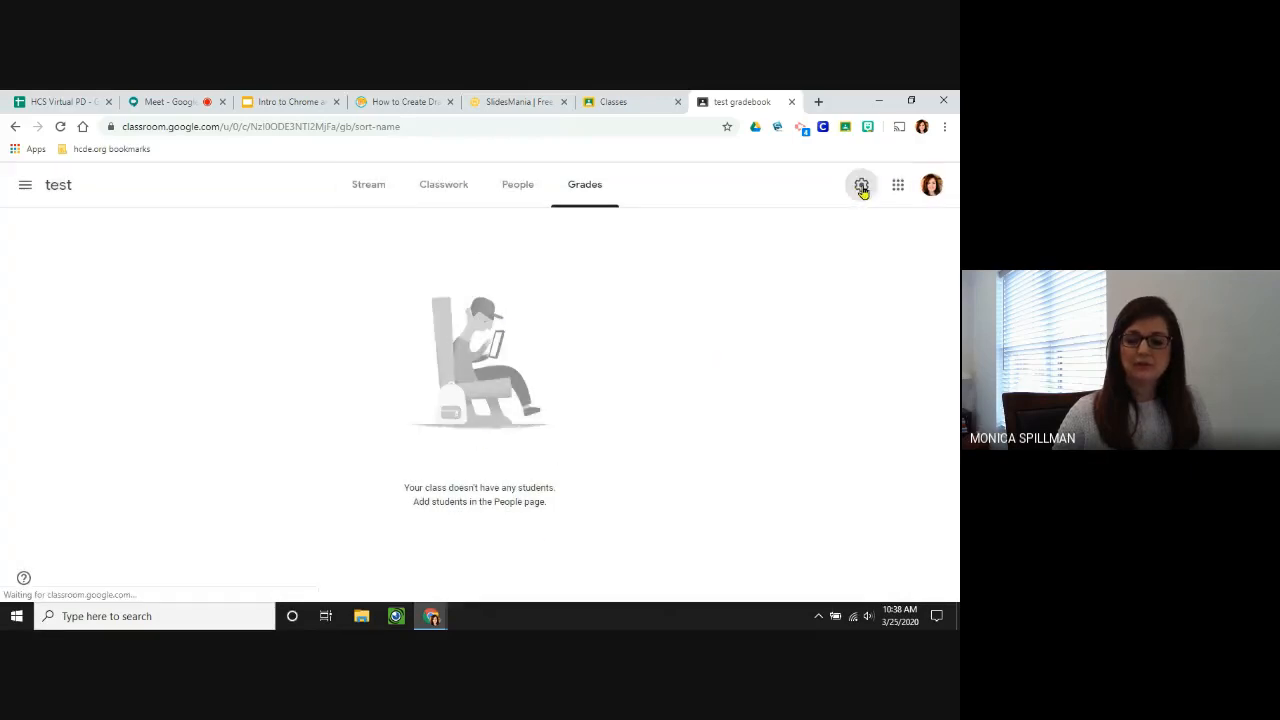
# Display the class code full-screen from General settings, then close it and Class settings.
pyautogui.scroll(-4, 477, 354)
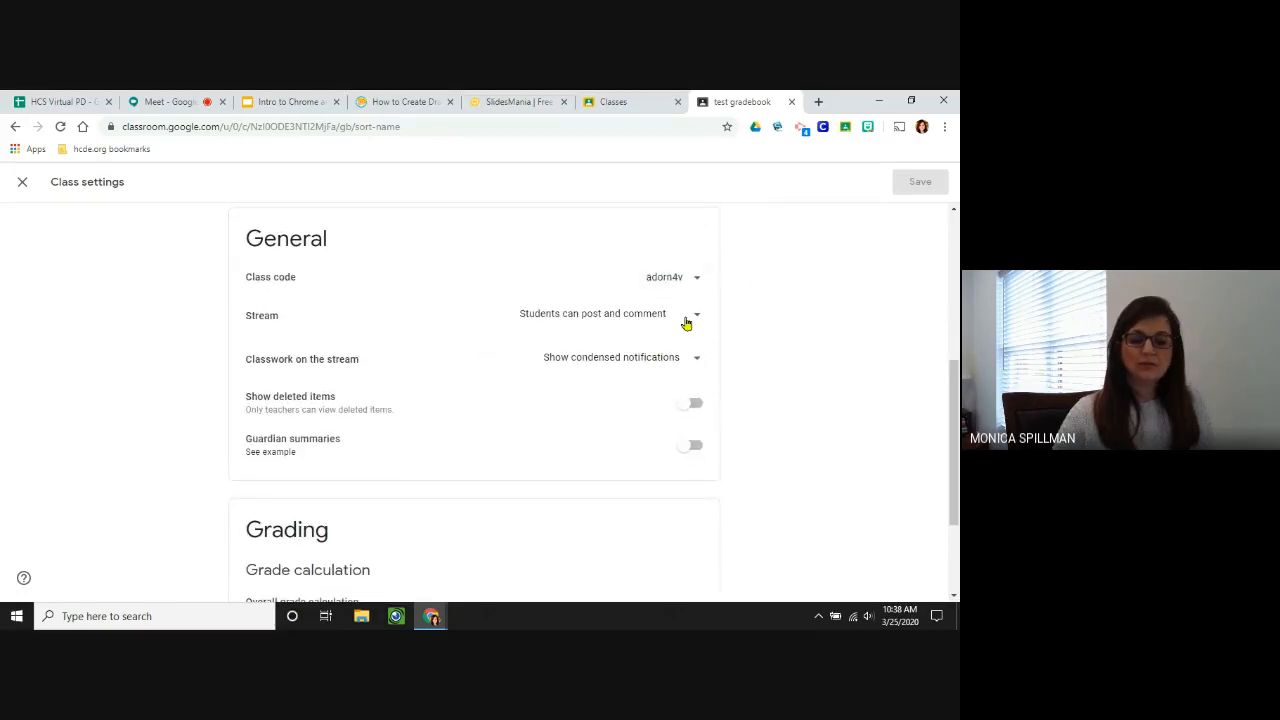
pyautogui.click(694, 278)
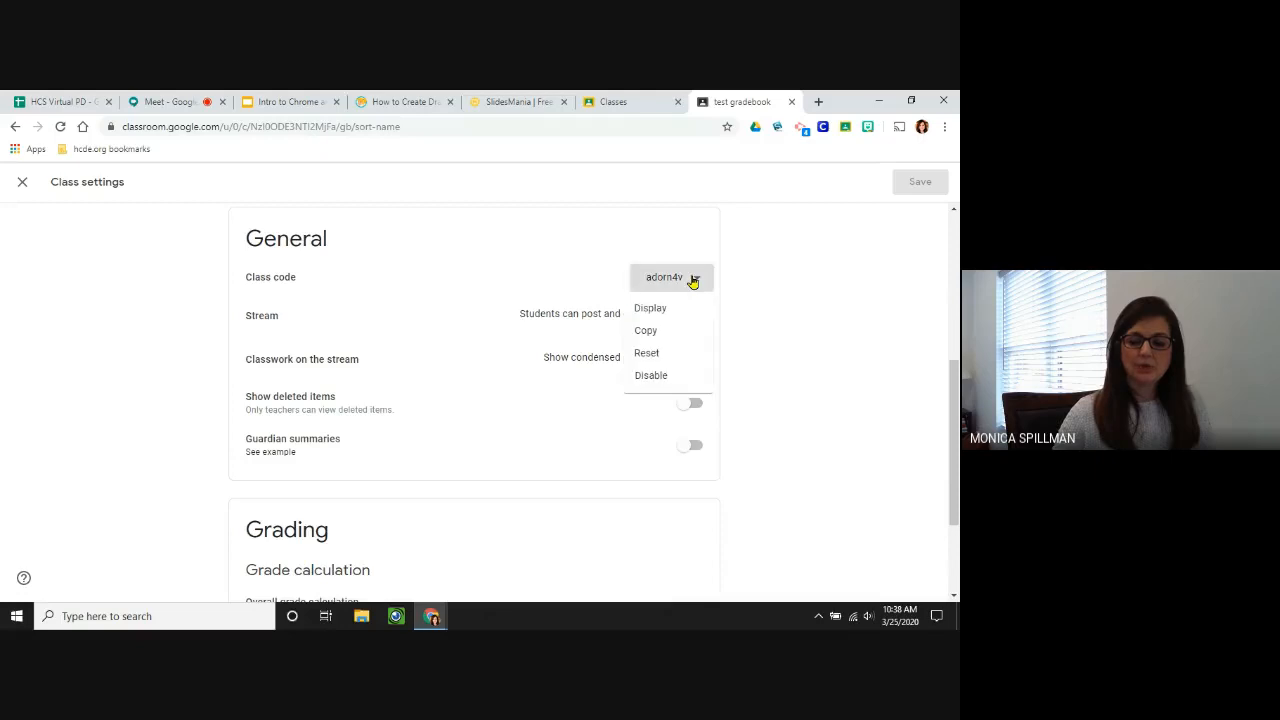
pyautogui.click(666, 309)
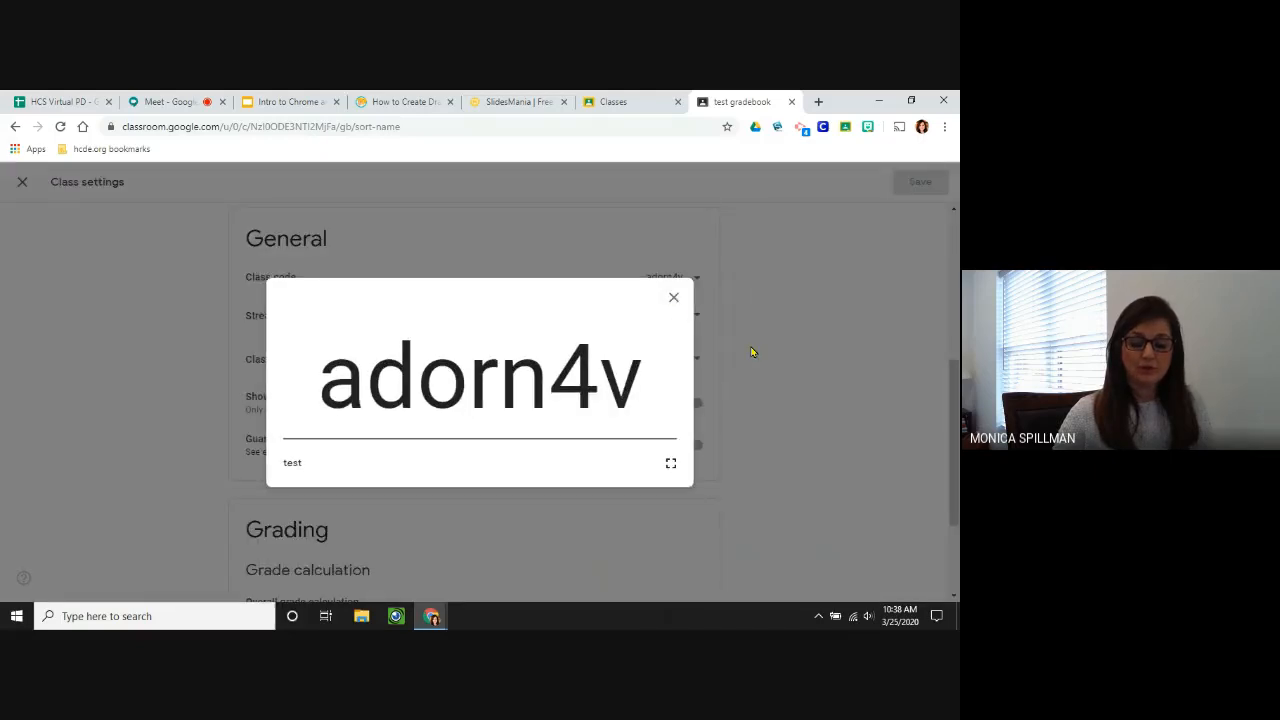
pyautogui.click(673, 298)
pyautogui.scroll(3, 103, 217)
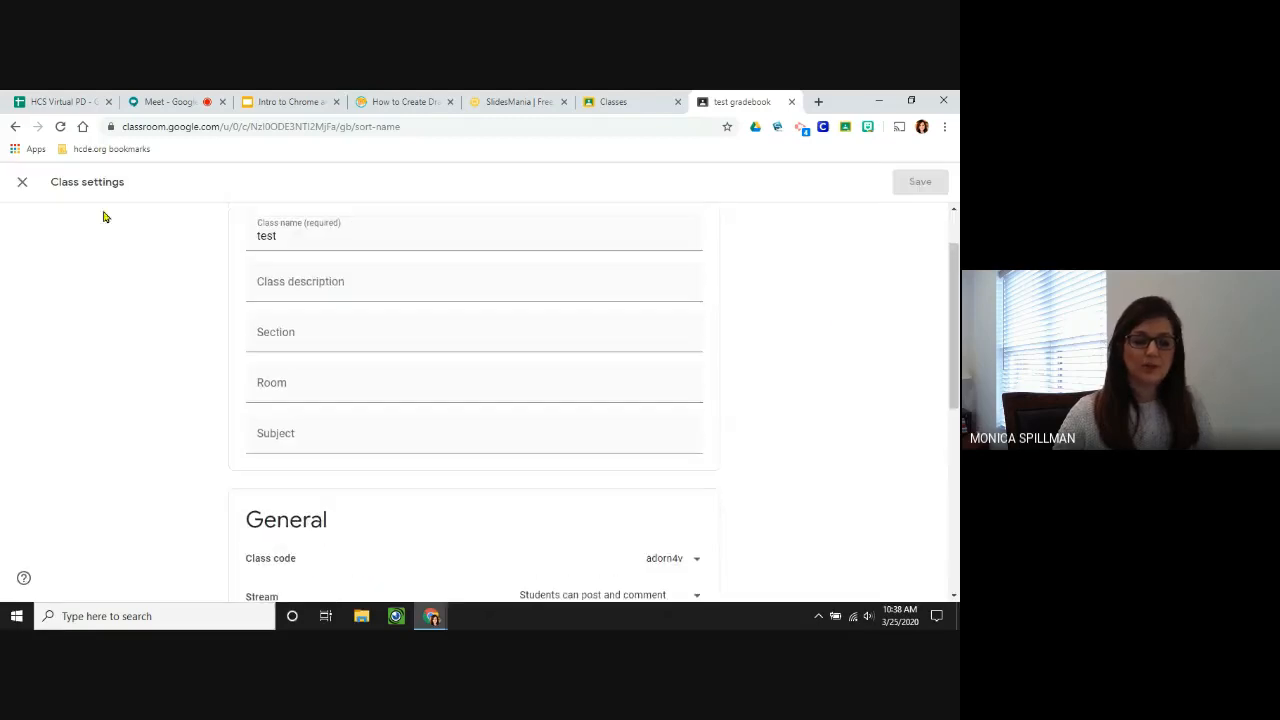
pyautogui.click(22, 181)
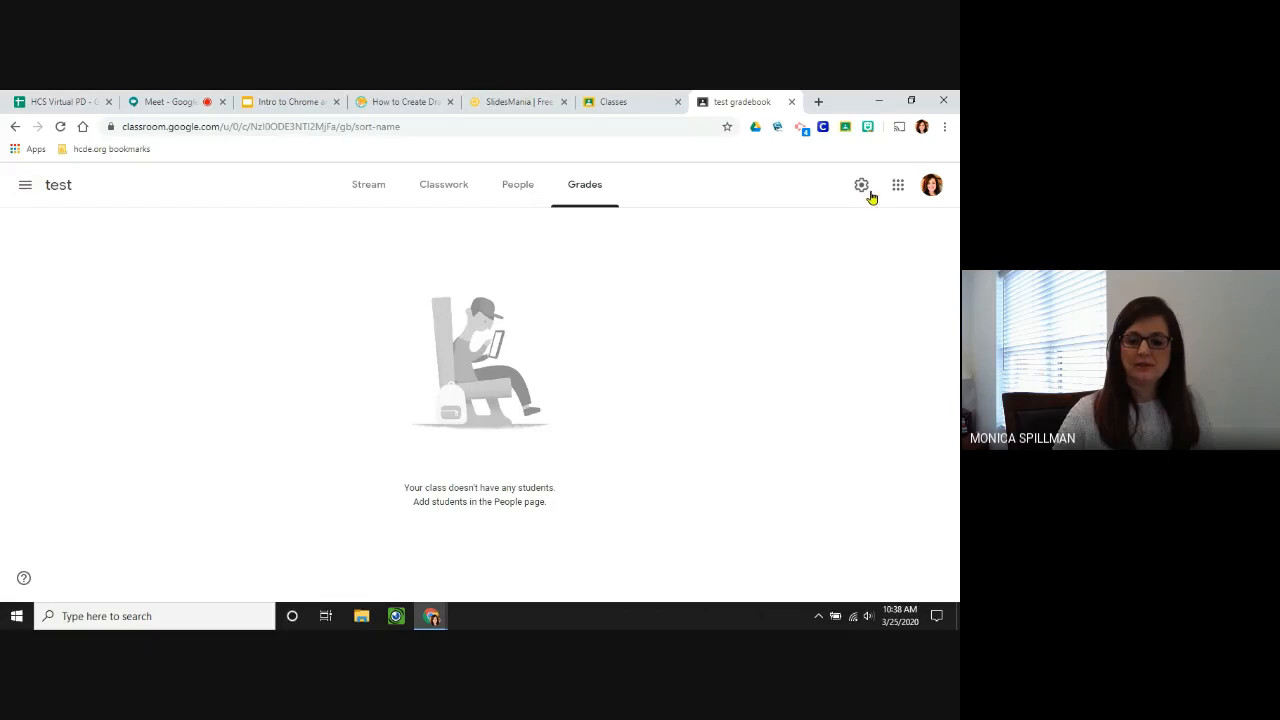
pyautogui.click(367, 188)
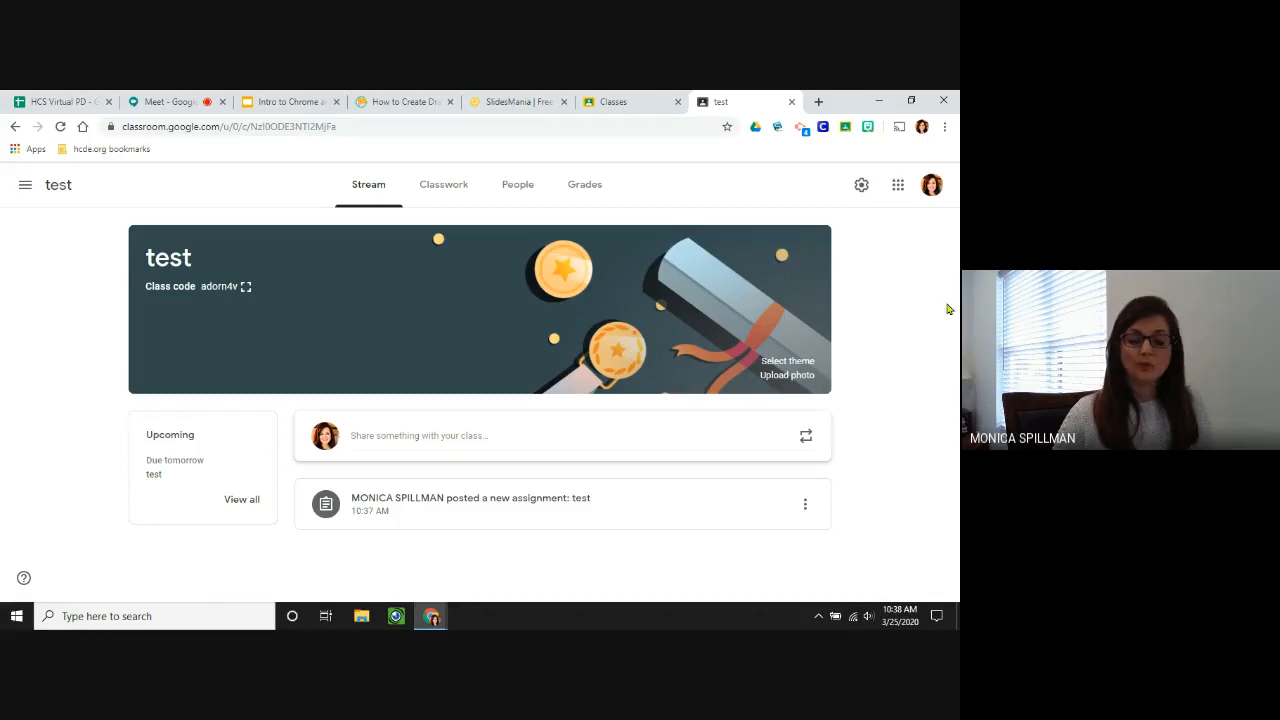
pyautogui.click(861, 185)
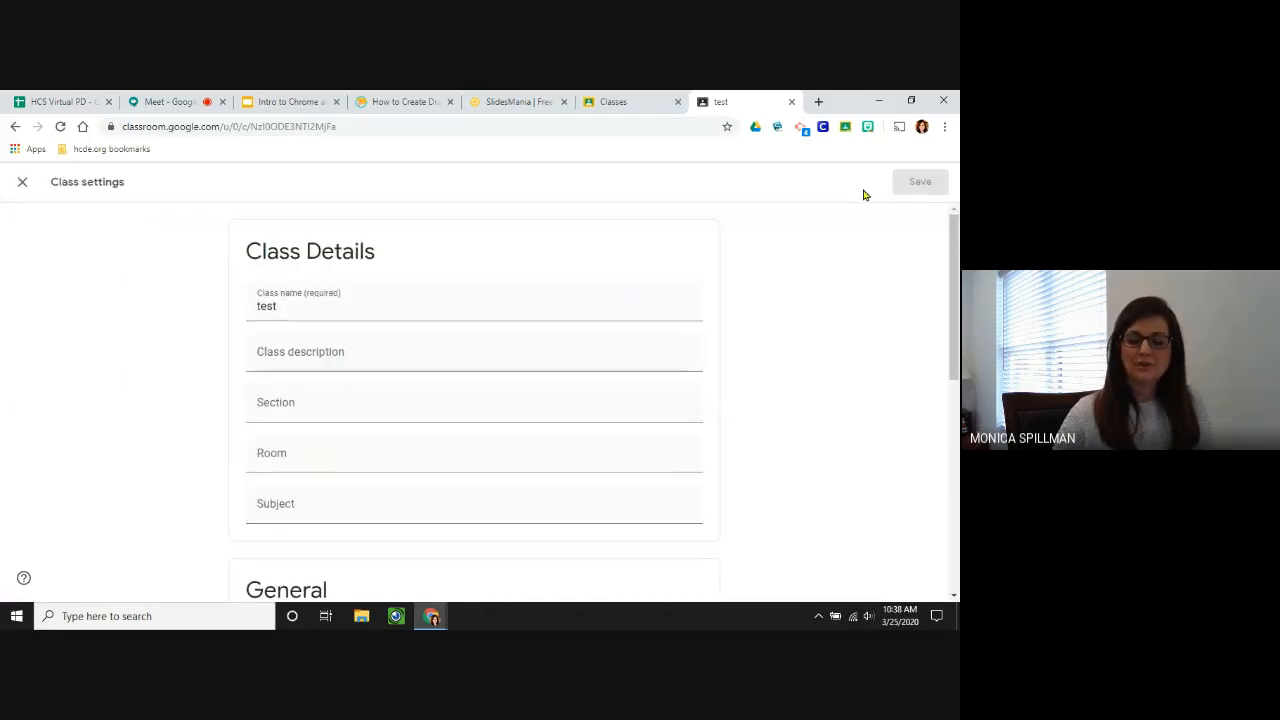
pyautogui.scroll(-4, 680, 378)
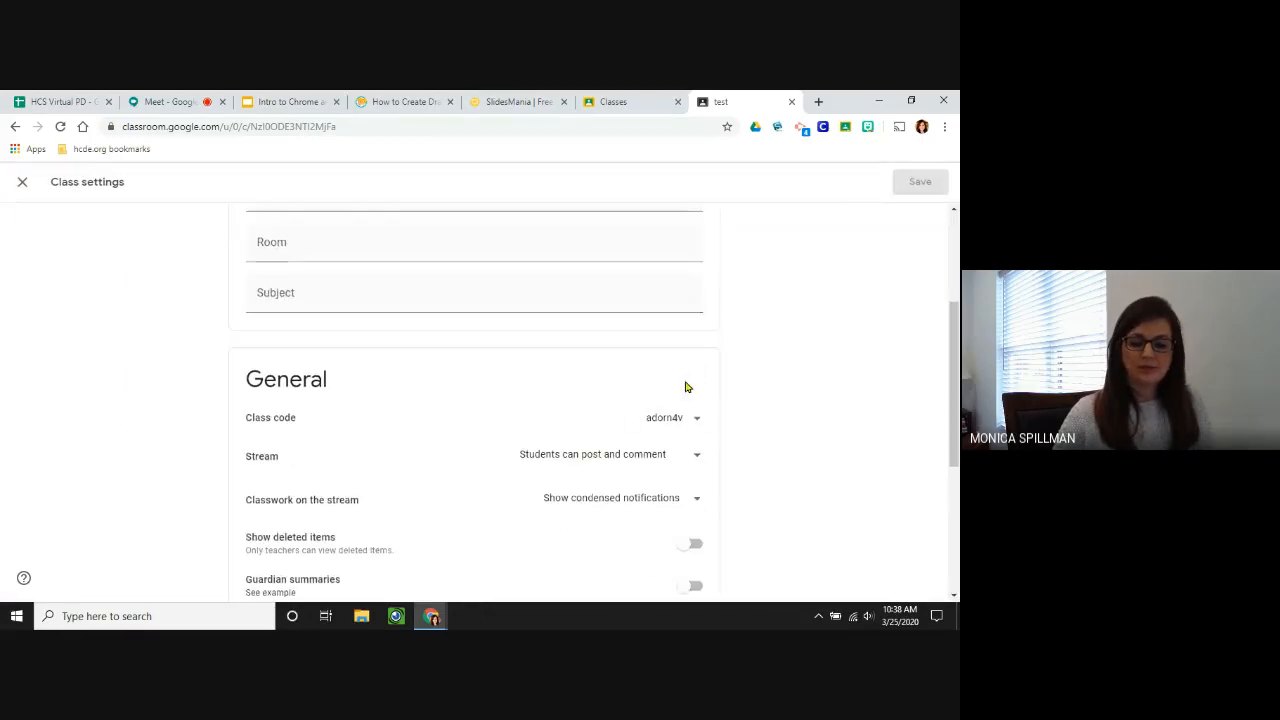
pyautogui.click(700, 420)
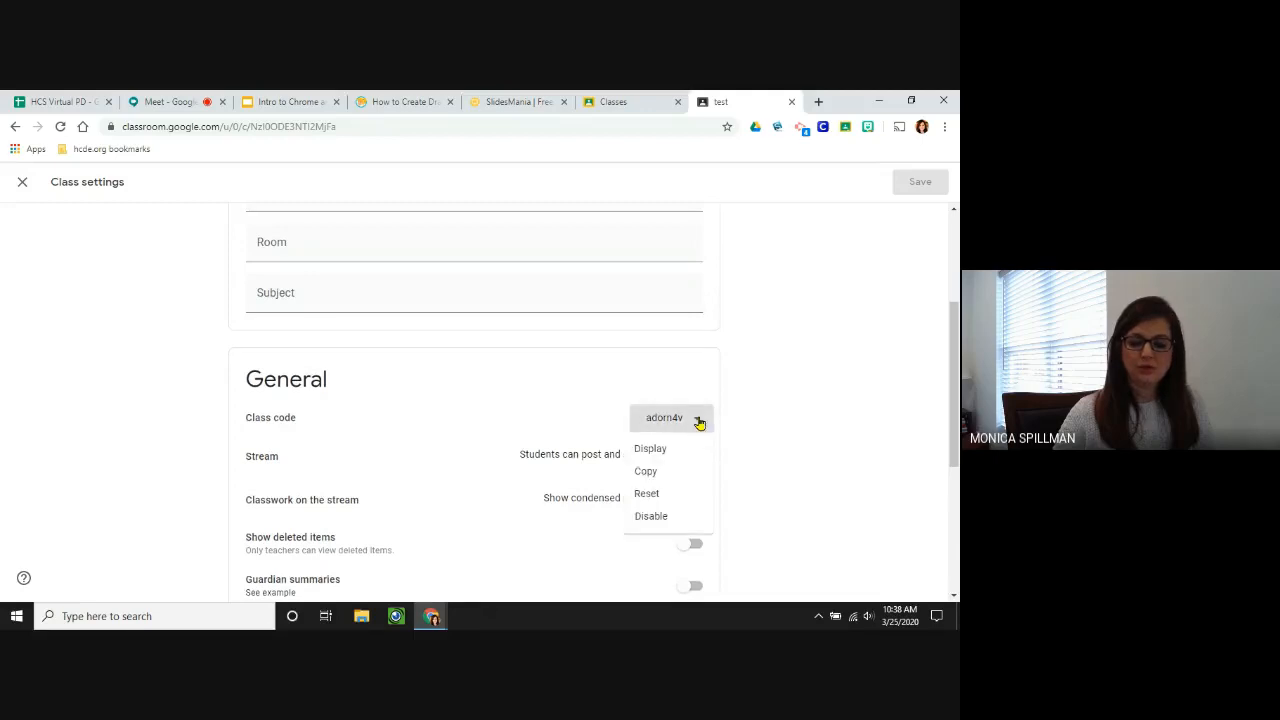
pyautogui.click(686, 453)
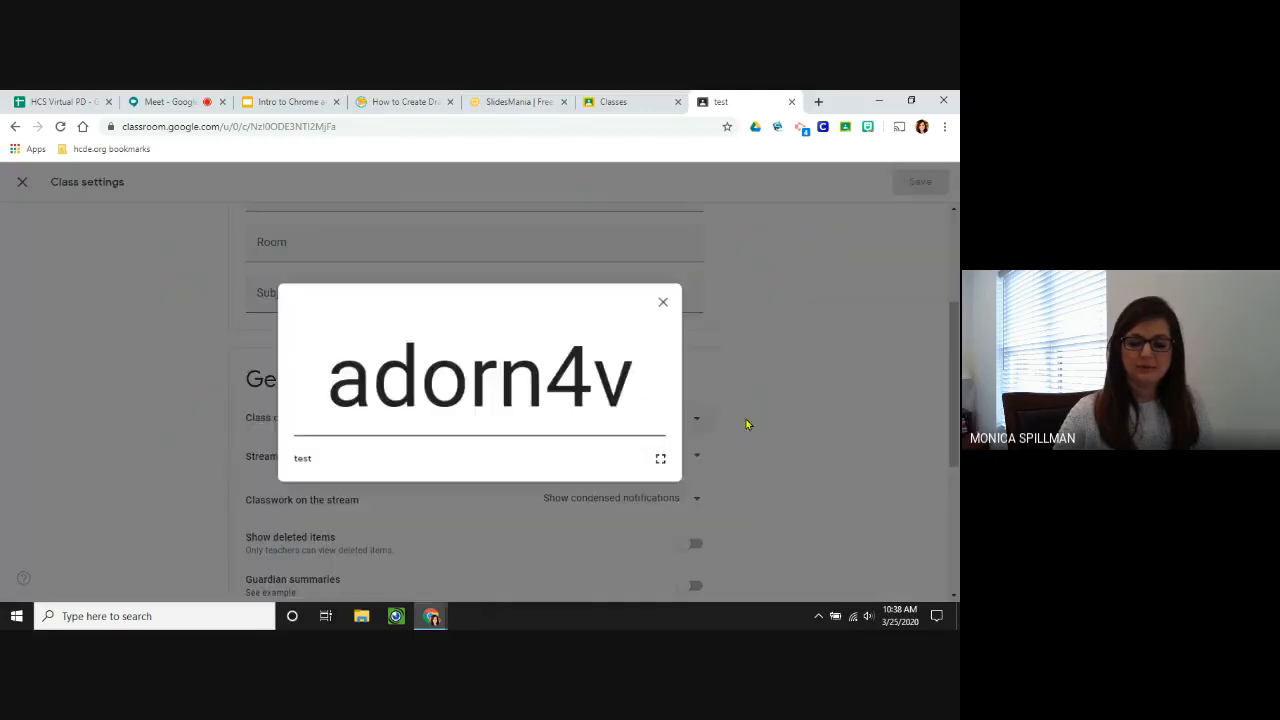
pyautogui.click(674, 297)
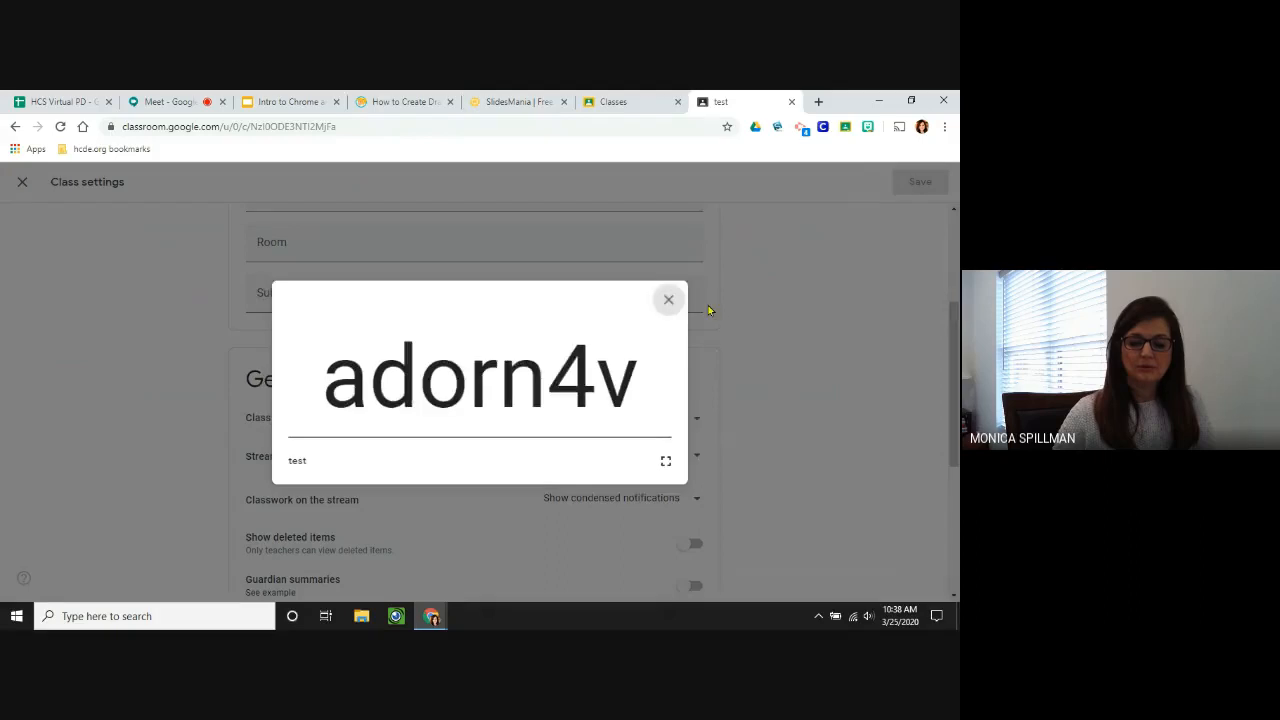
# Dismiss the class code options and close the test class page to show the classes list.
pyautogui.click(693, 419)
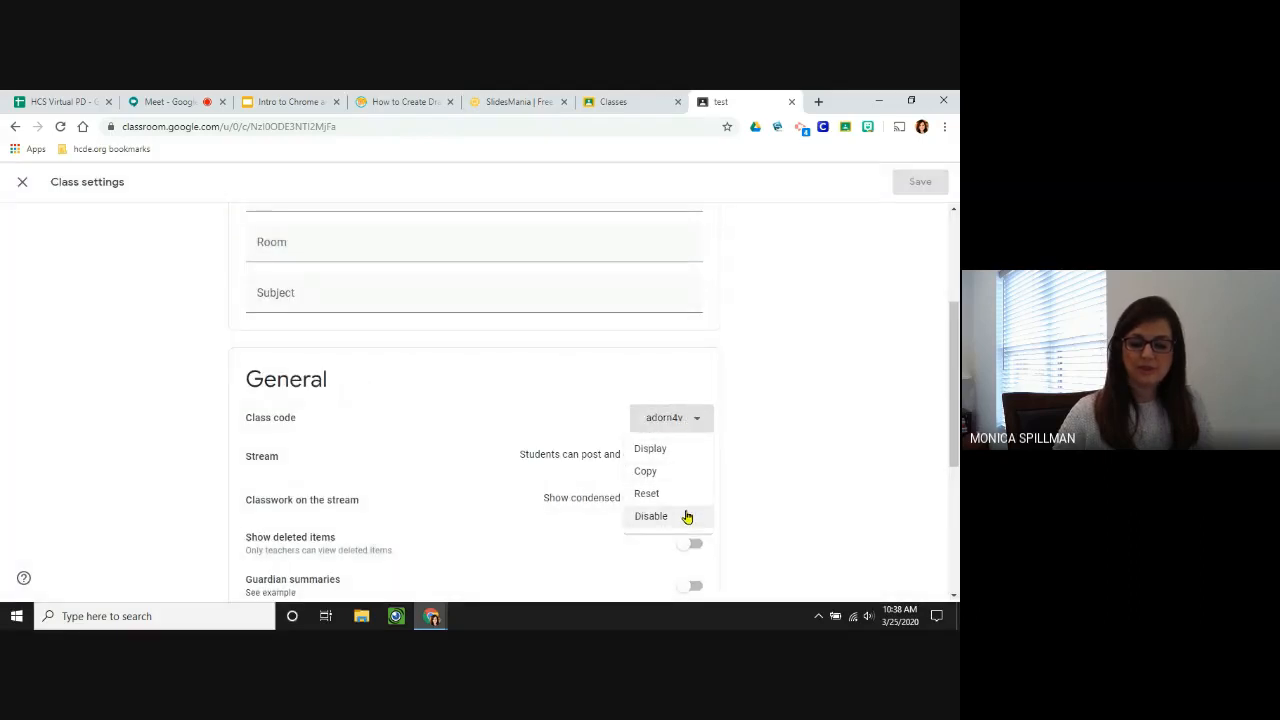
pyautogui.click(825, 462)
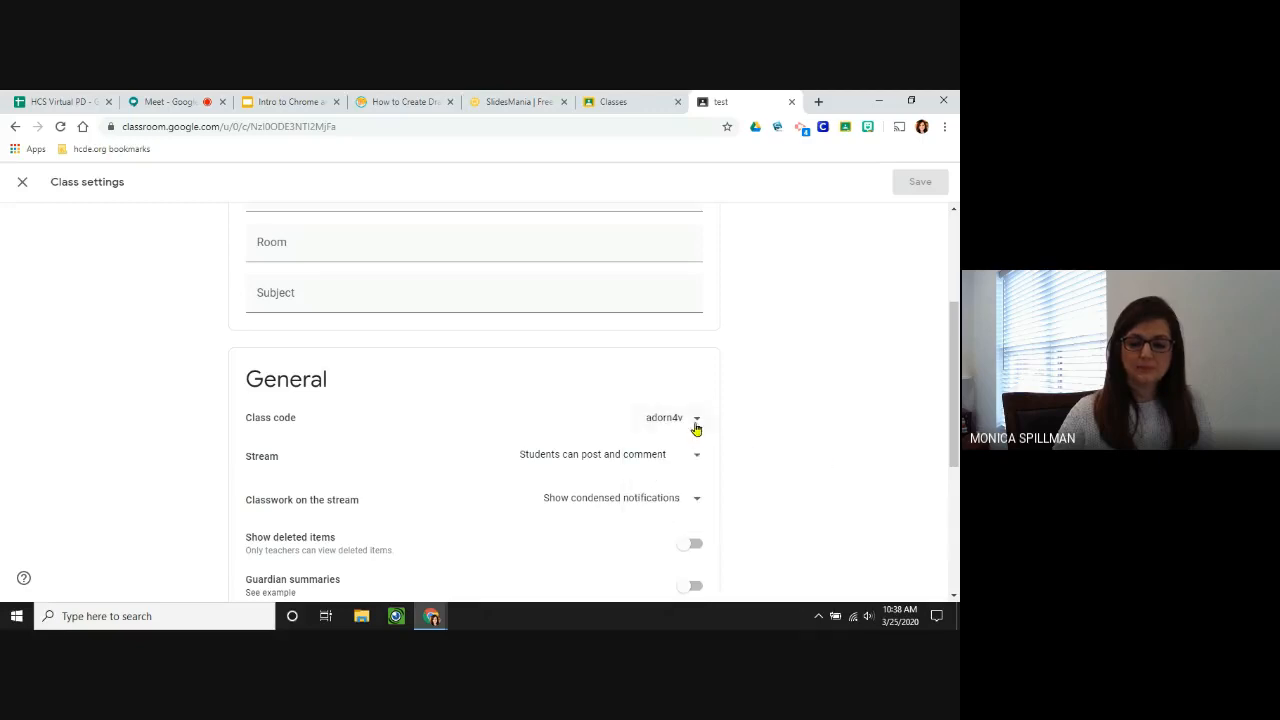
pyautogui.click(699, 419)
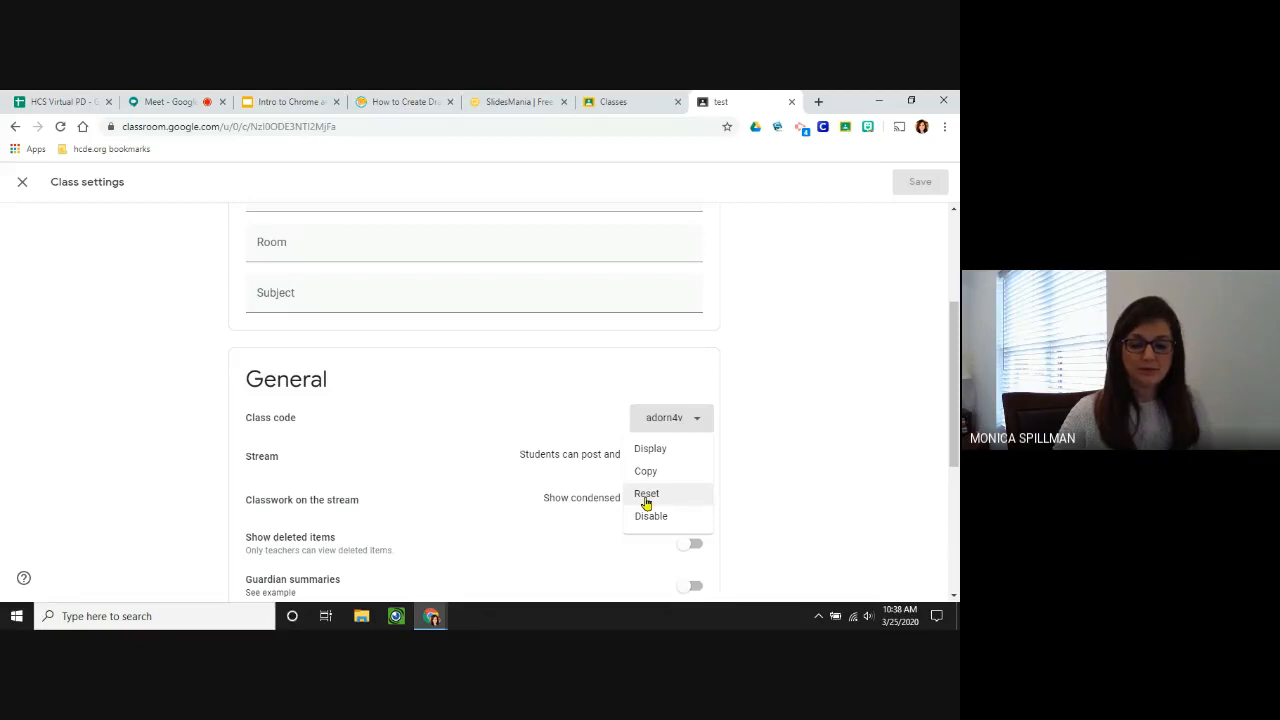
pyautogui.click(862, 516)
pyautogui.scroll(-3, 849, 503)
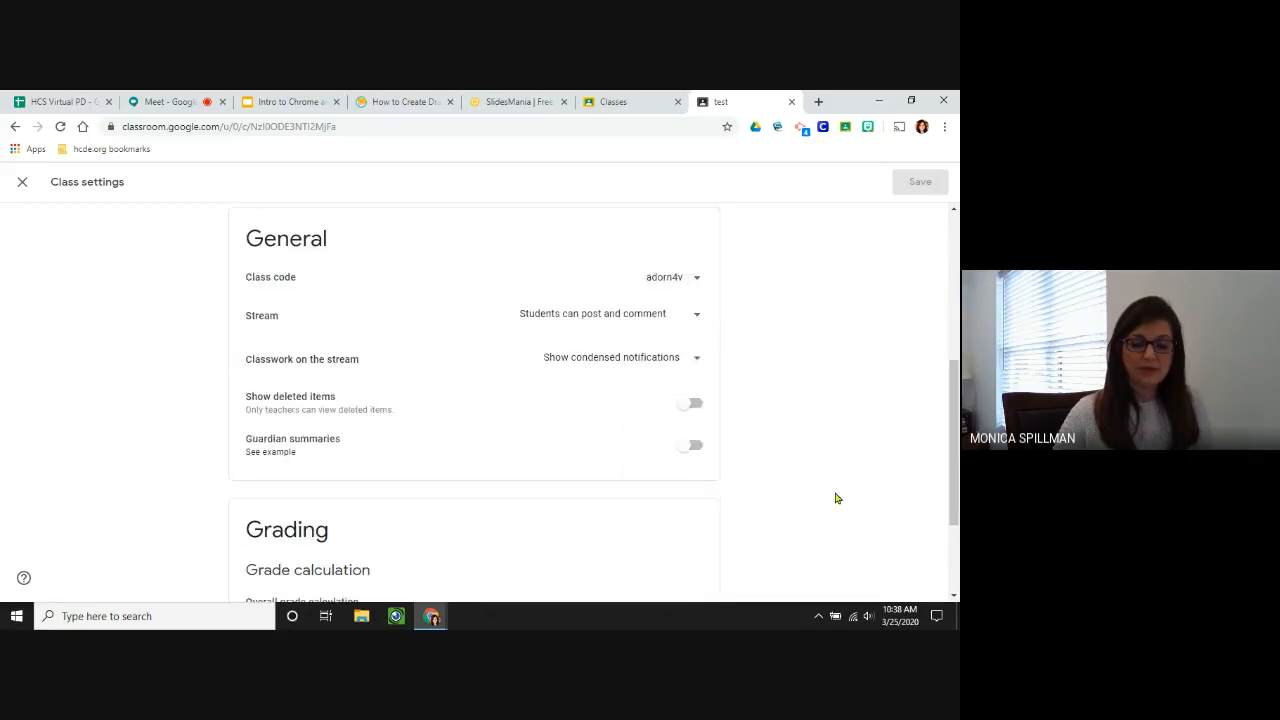
pyautogui.scroll(-3, 837, 498)
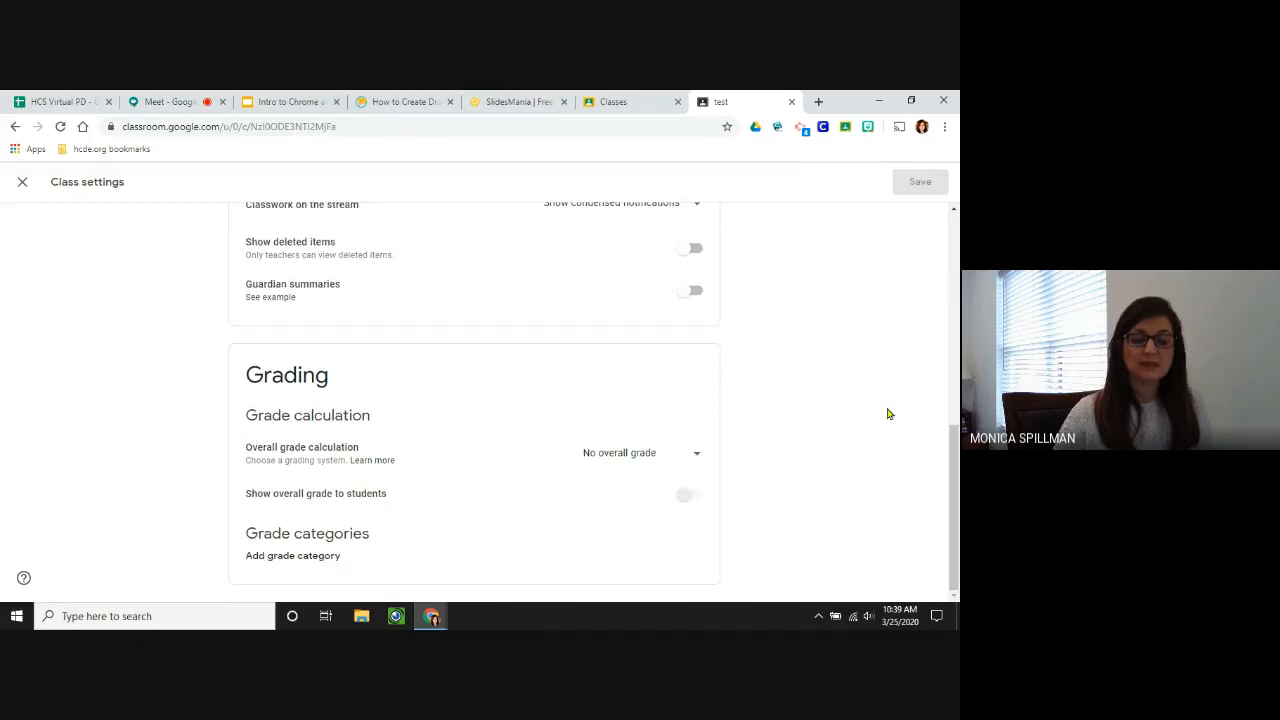
pyautogui.click(791, 103)
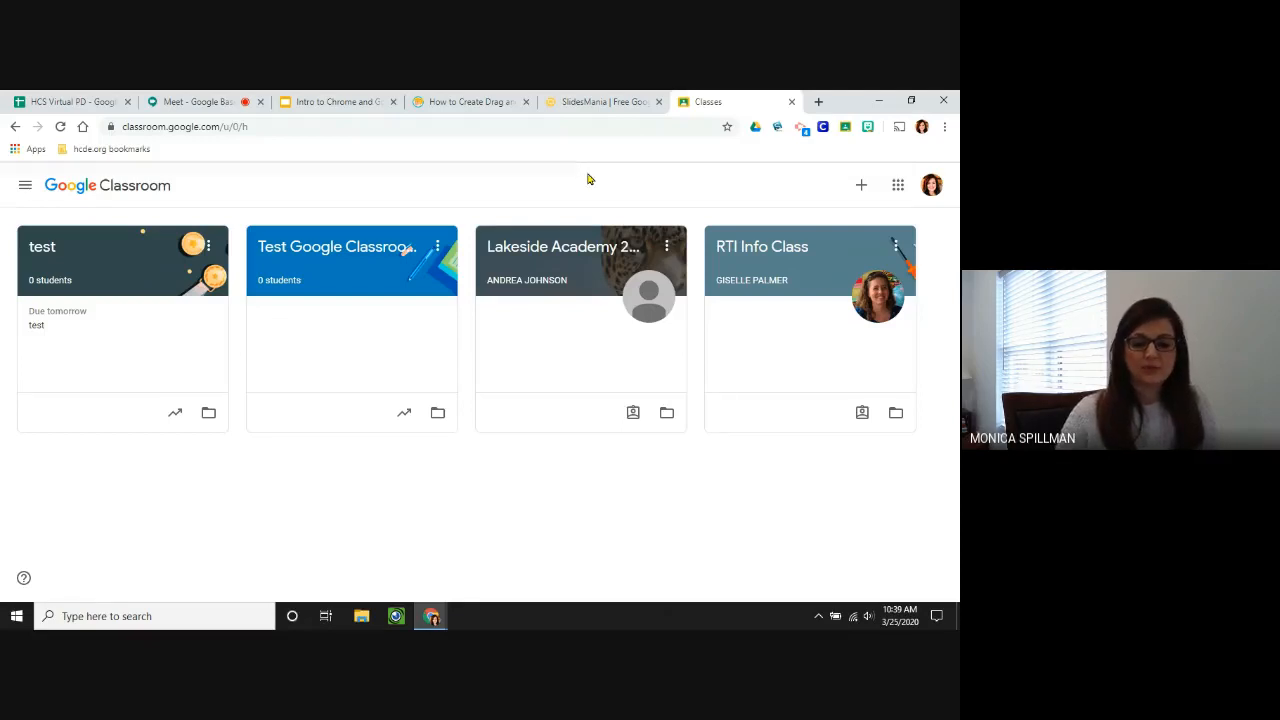
# Switch through the SlidesMania and drag-and-drop tabs to the Intro to Chrome and Google Drive presentation.
pyautogui.click(580, 100)
pyautogui.click(458, 100)
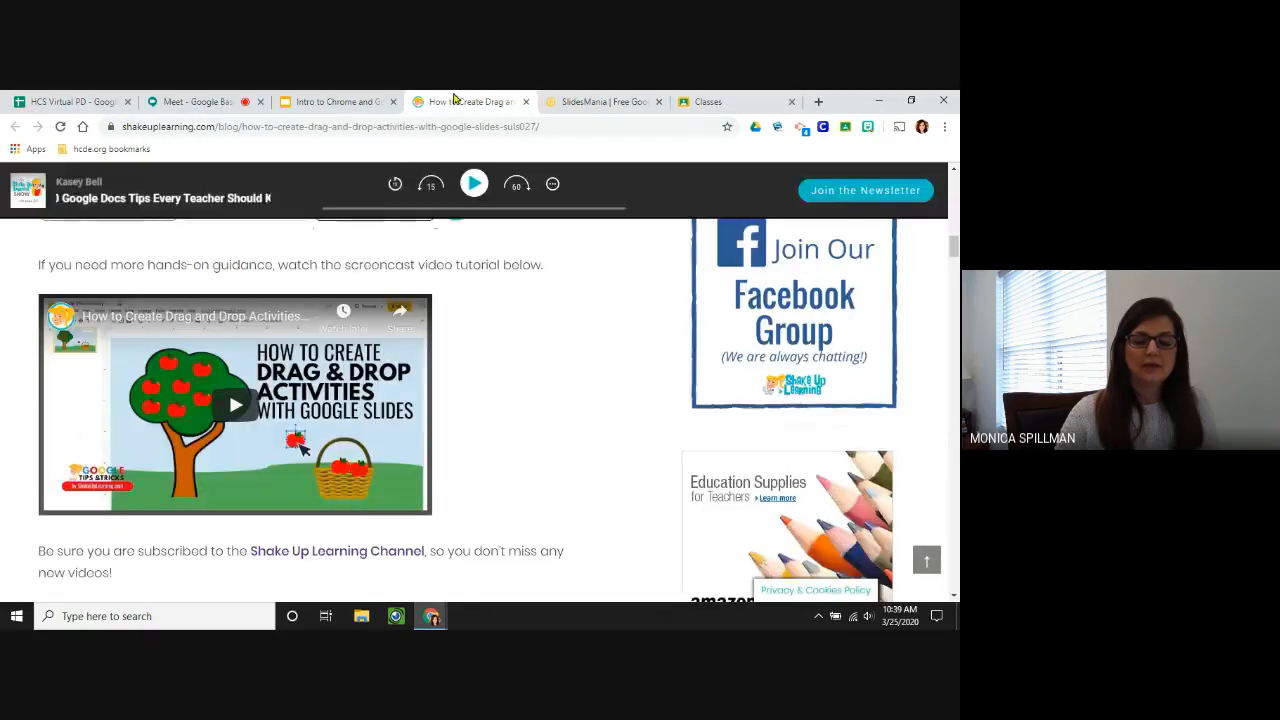
pyautogui.click(340, 101)
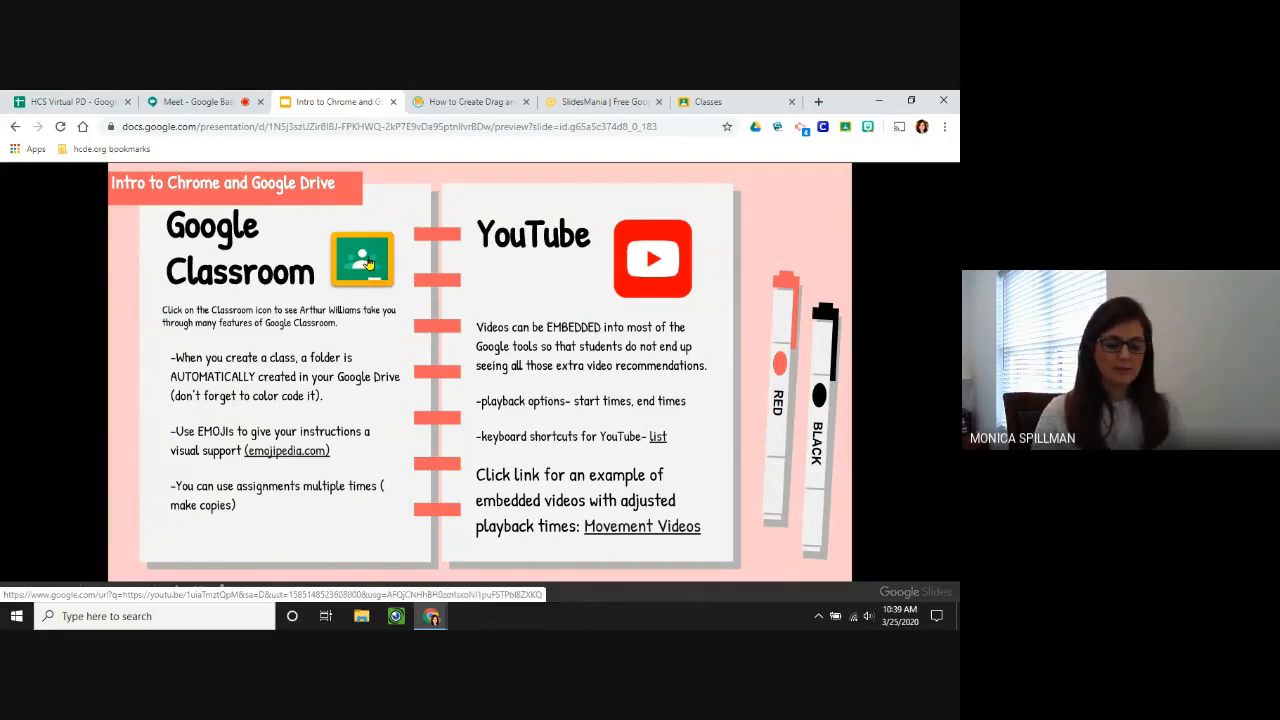
# From the slide's emojipedia.com link, search 'read' and copy the Orange Book emoji.
pyautogui.click(296, 459)
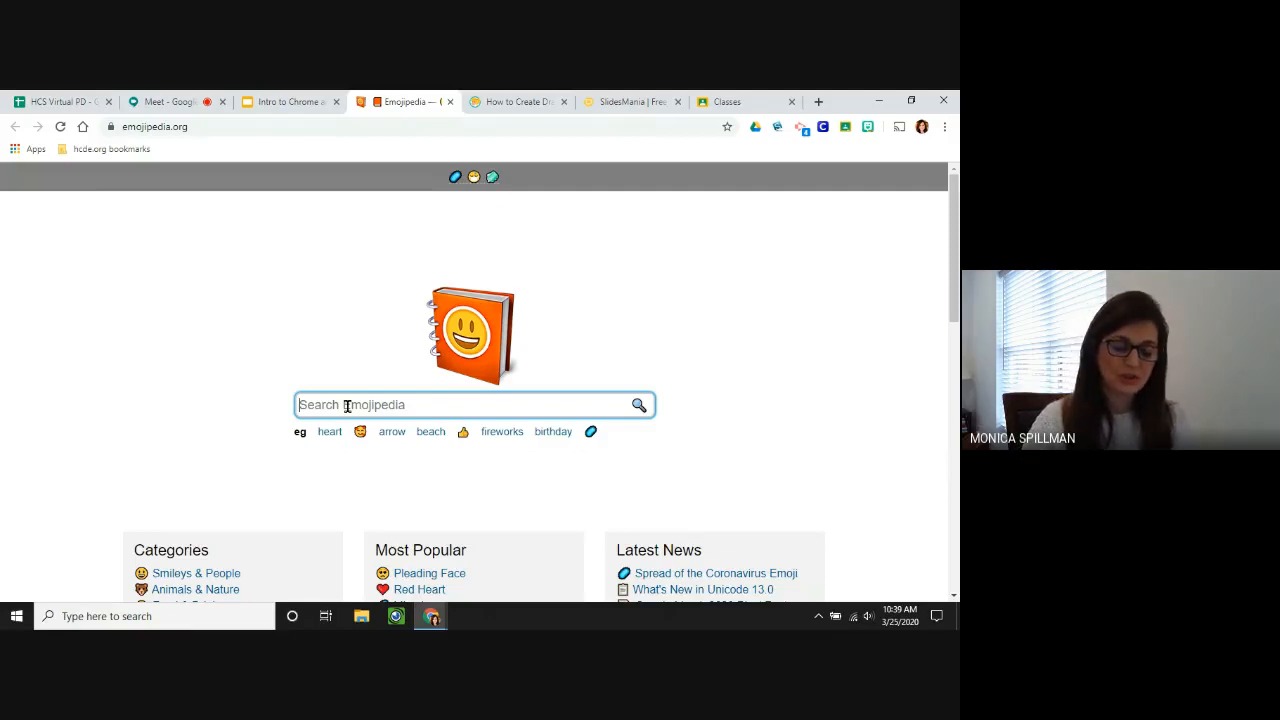
pyautogui.write('read')
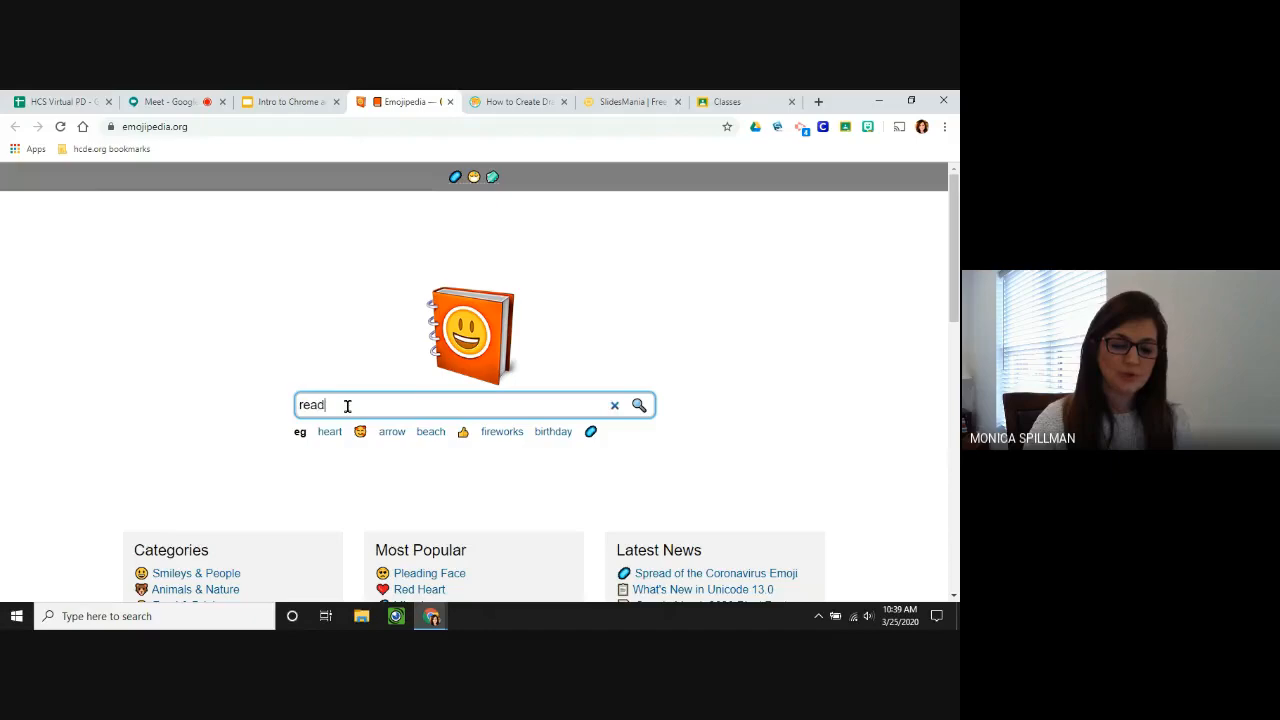
pyautogui.press('Return')
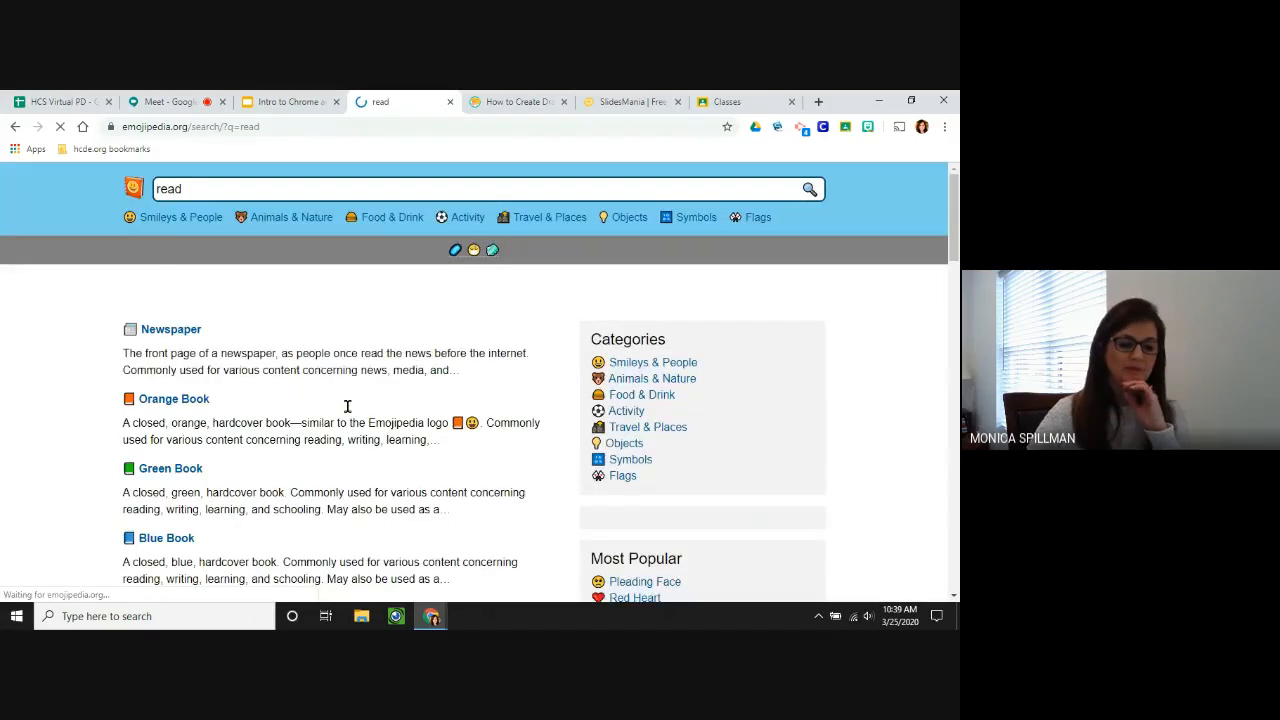
pyautogui.click(165, 467)
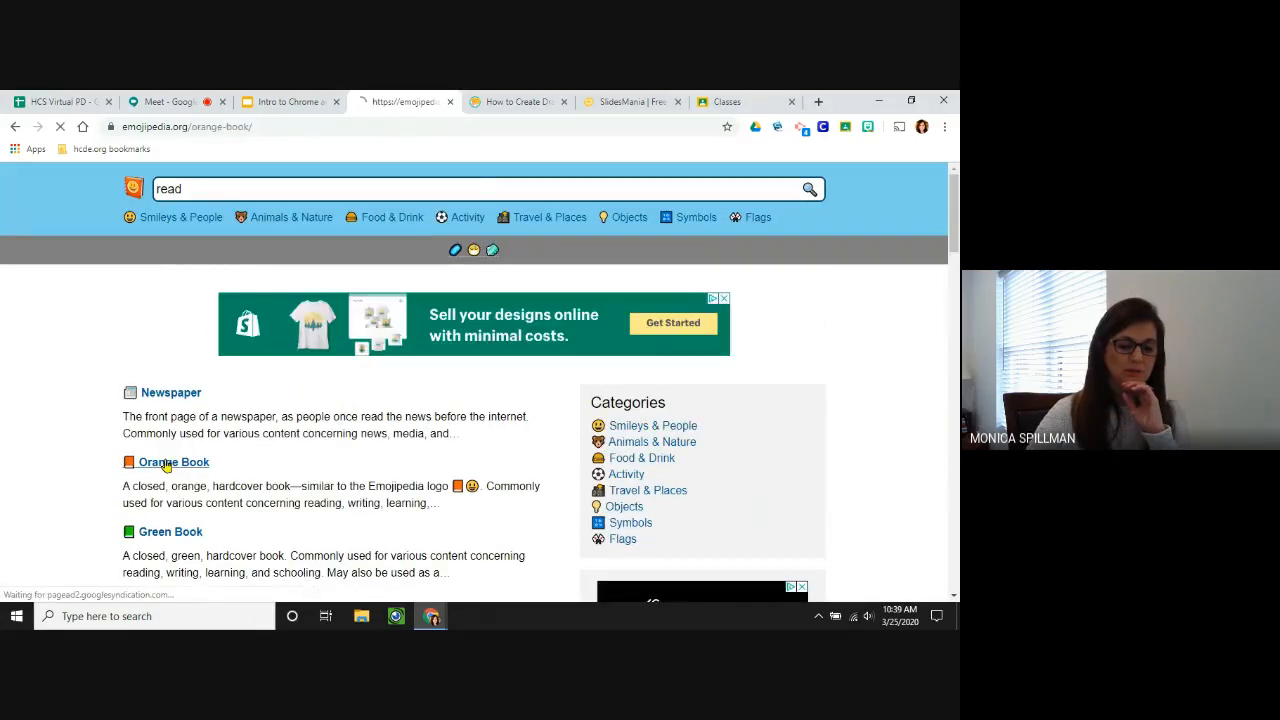
pyautogui.scroll(-2, 337, 467)
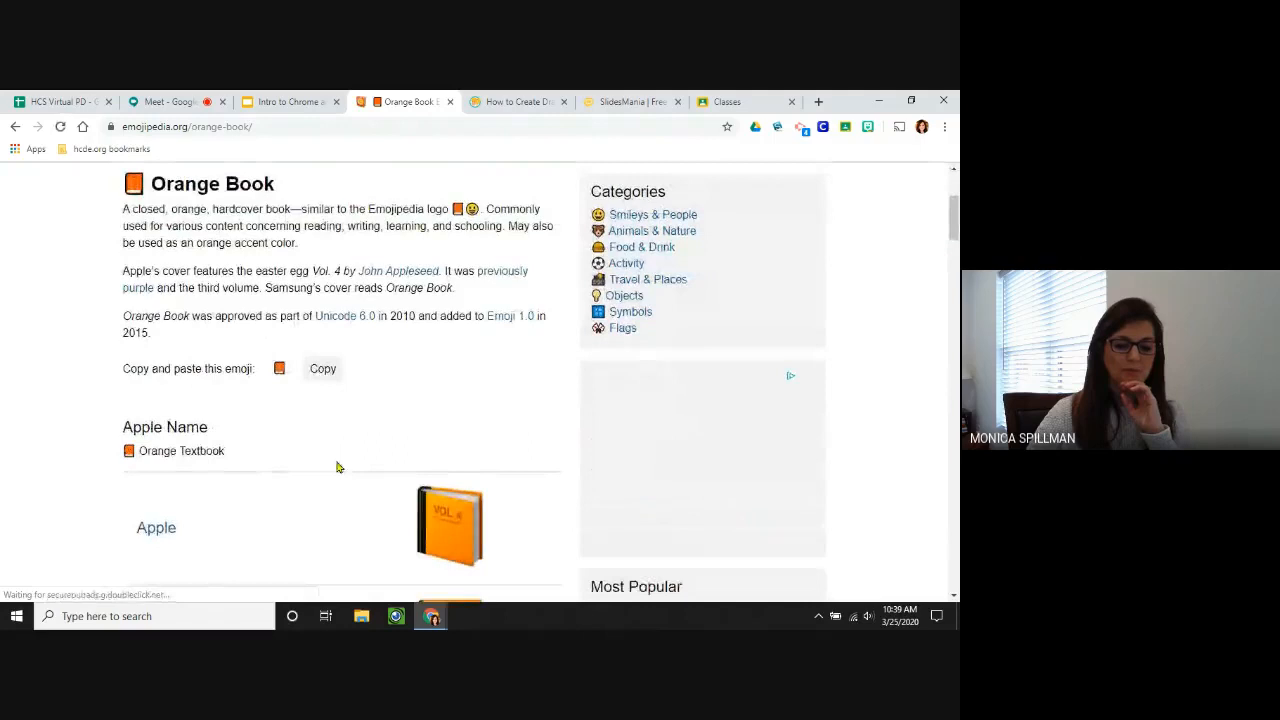
pyautogui.click(322, 368)
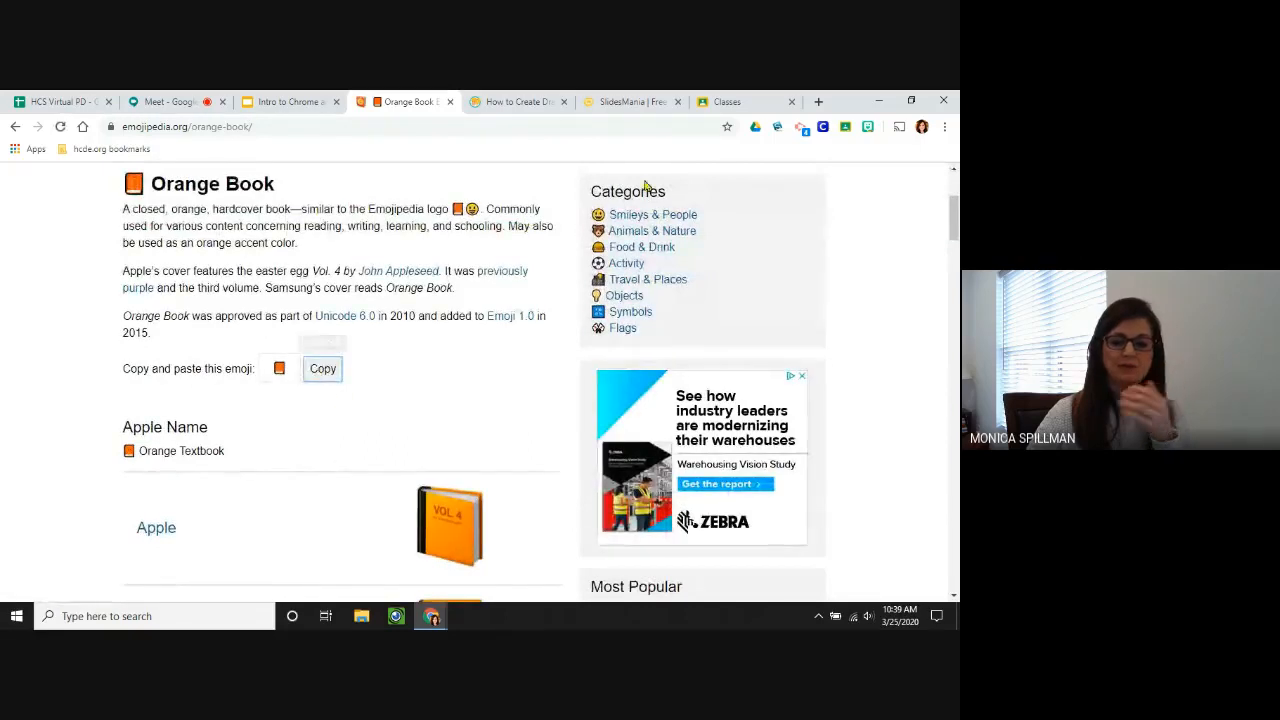
# Search Emojipedia for 'crayon', then return to the Intro to Chrome presentation.
pyautogui.click(752, 104)
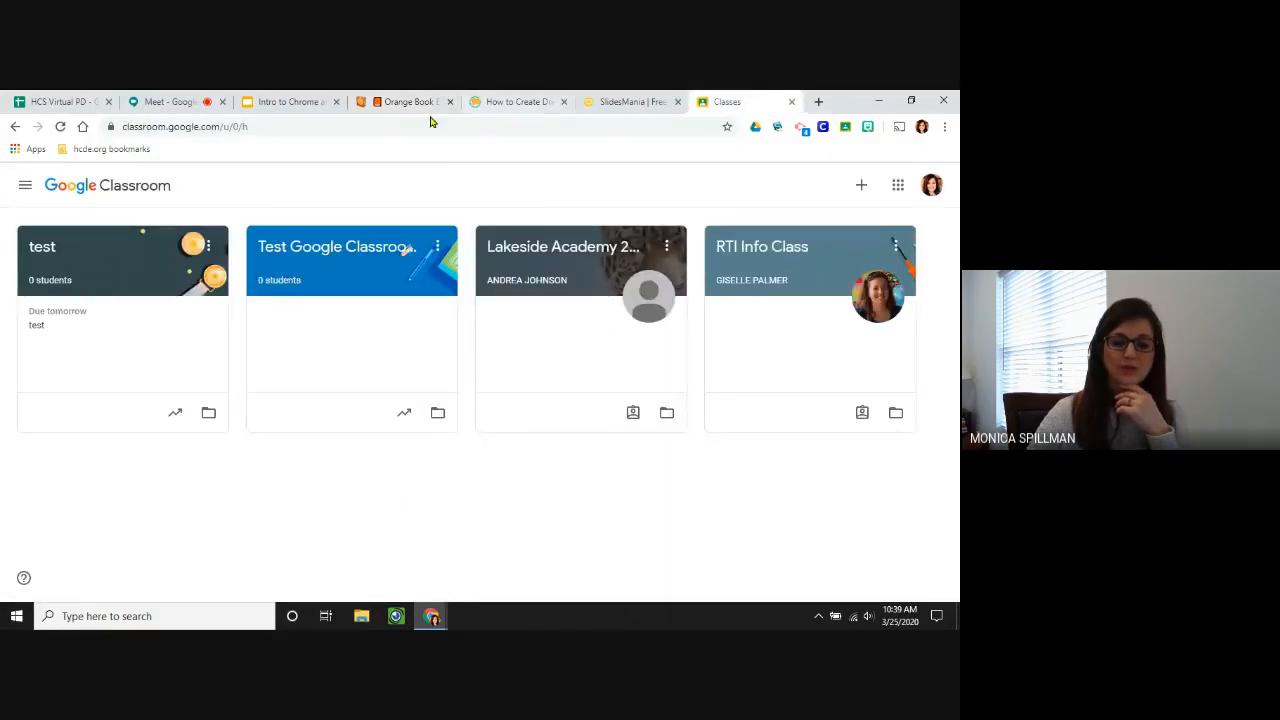
pyautogui.click(402, 103)
pyautogui.scroll(2, 257, 262)
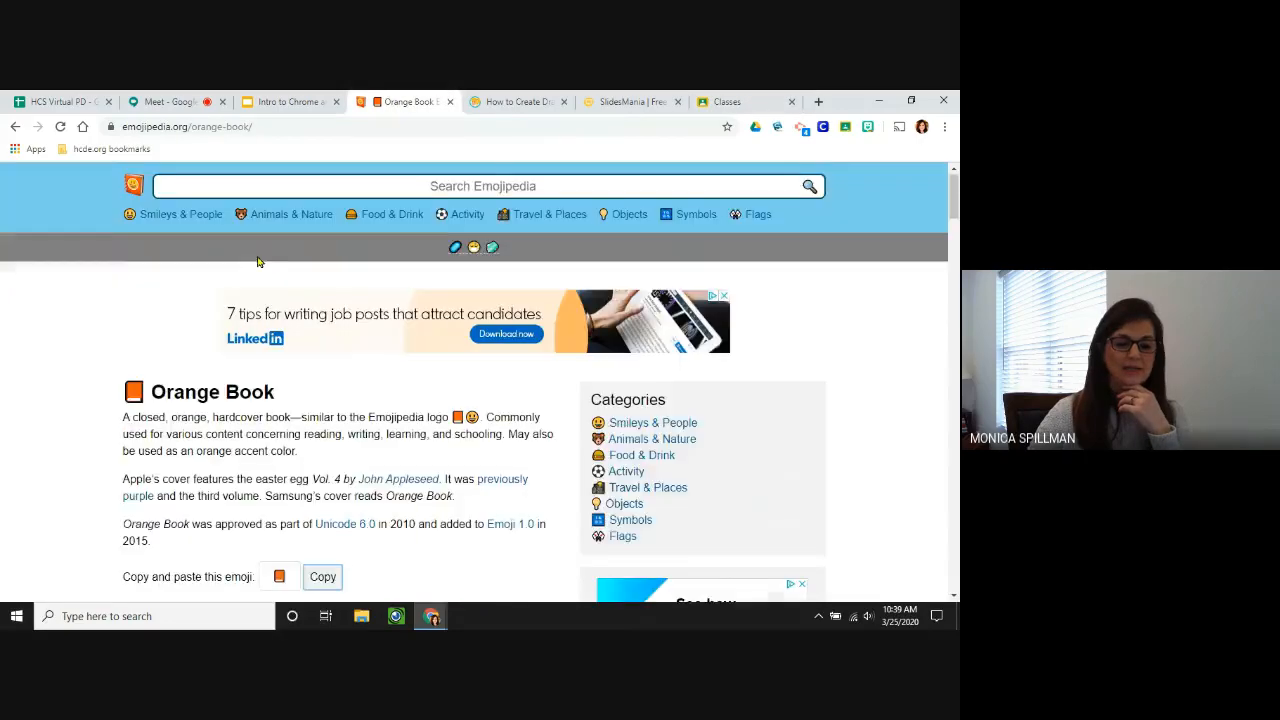
pyautogui.click(320, 187)
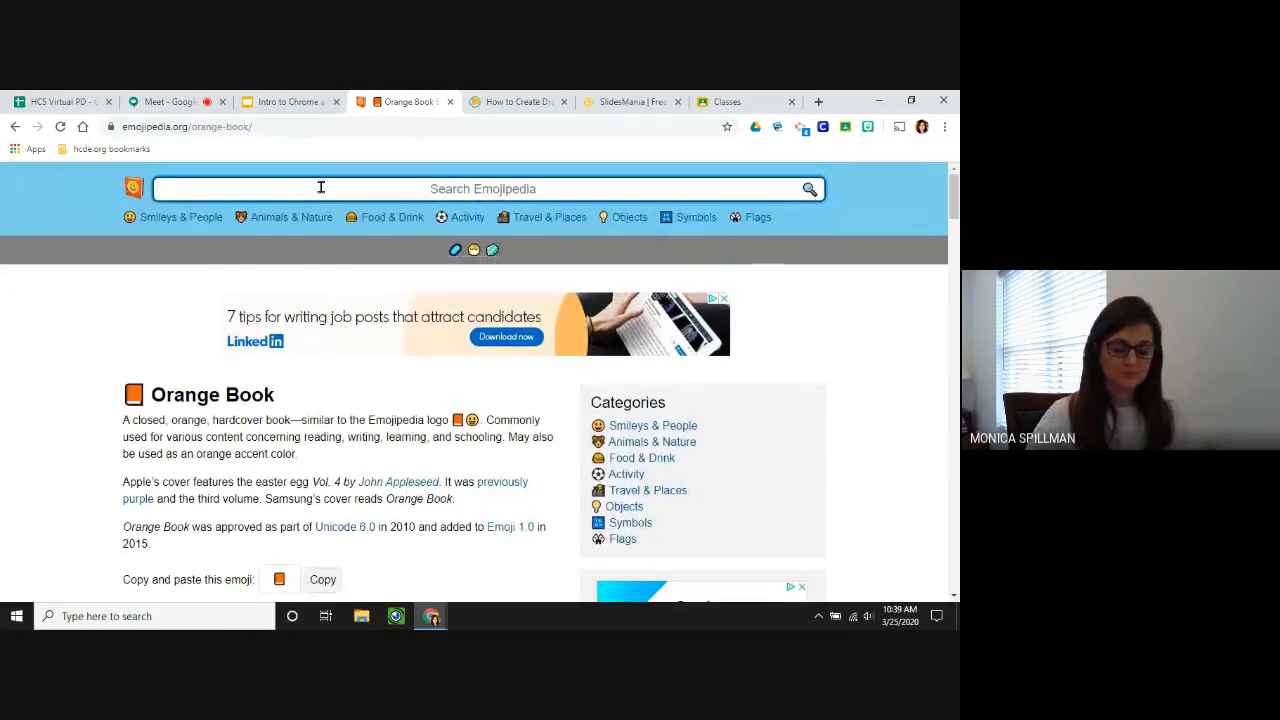
pyautogui.write('color a picture')
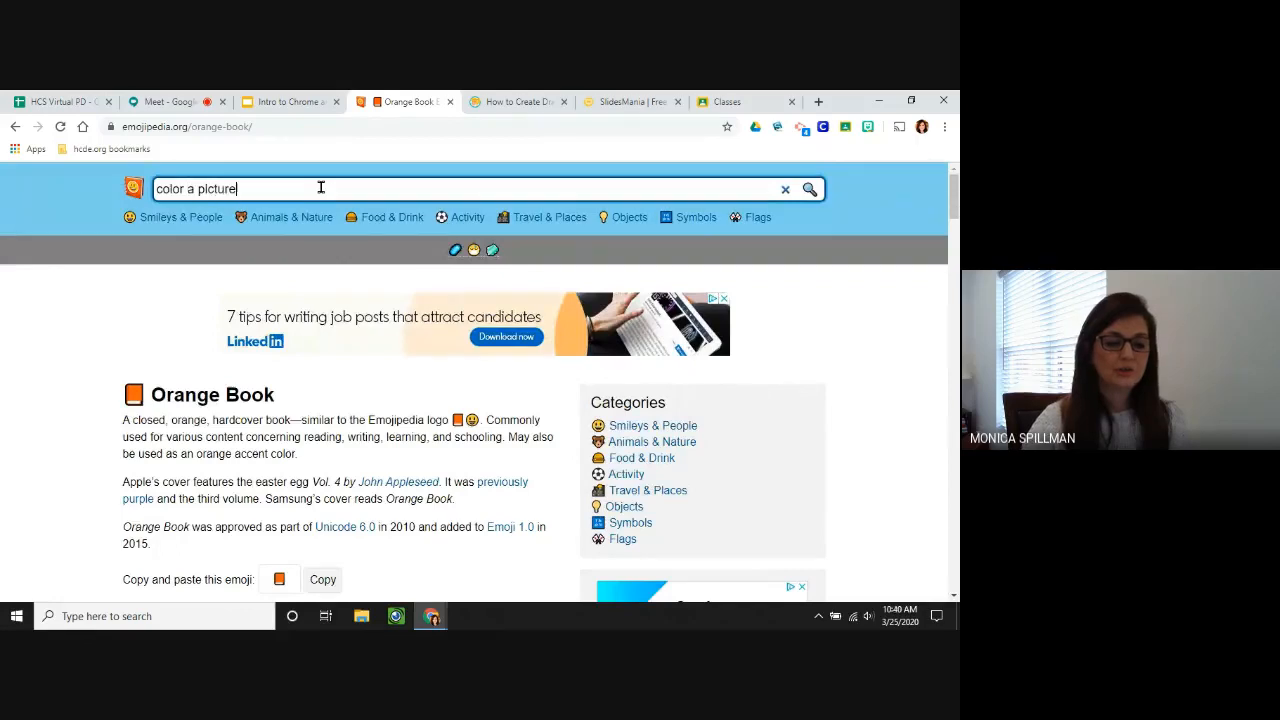
pyautogui.press('Return')
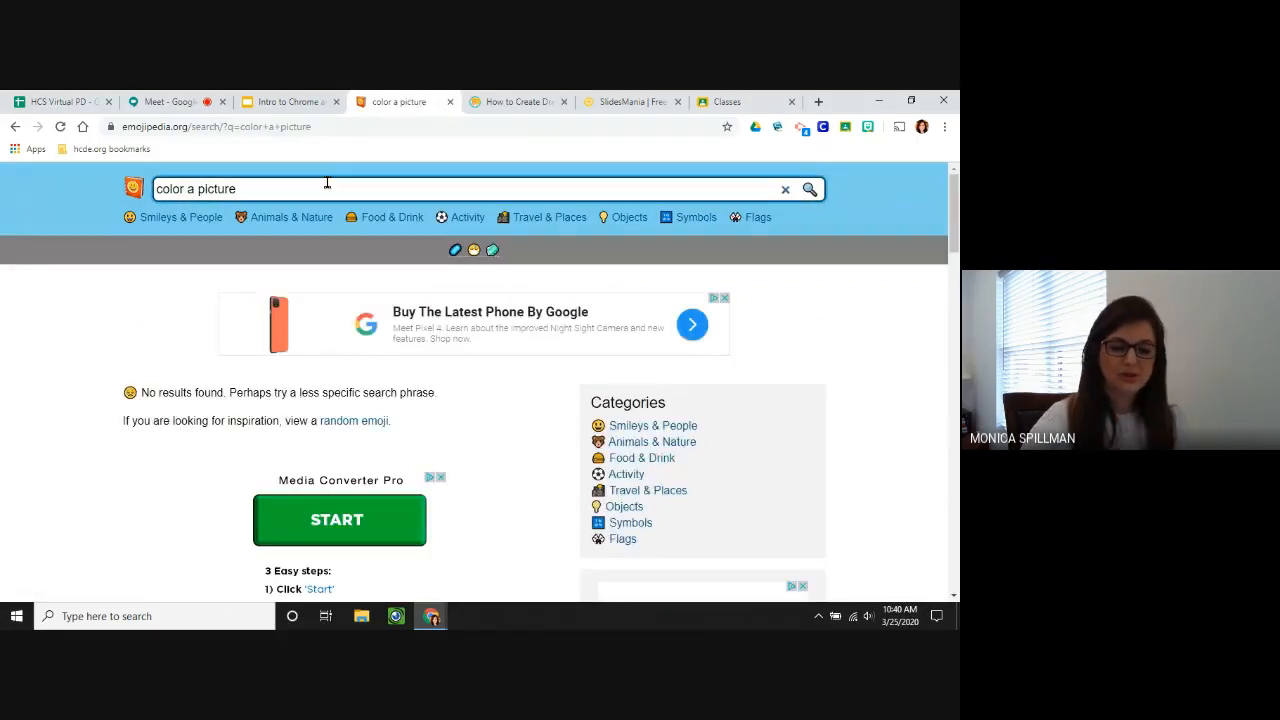
pyautogui.press('BackSpace')
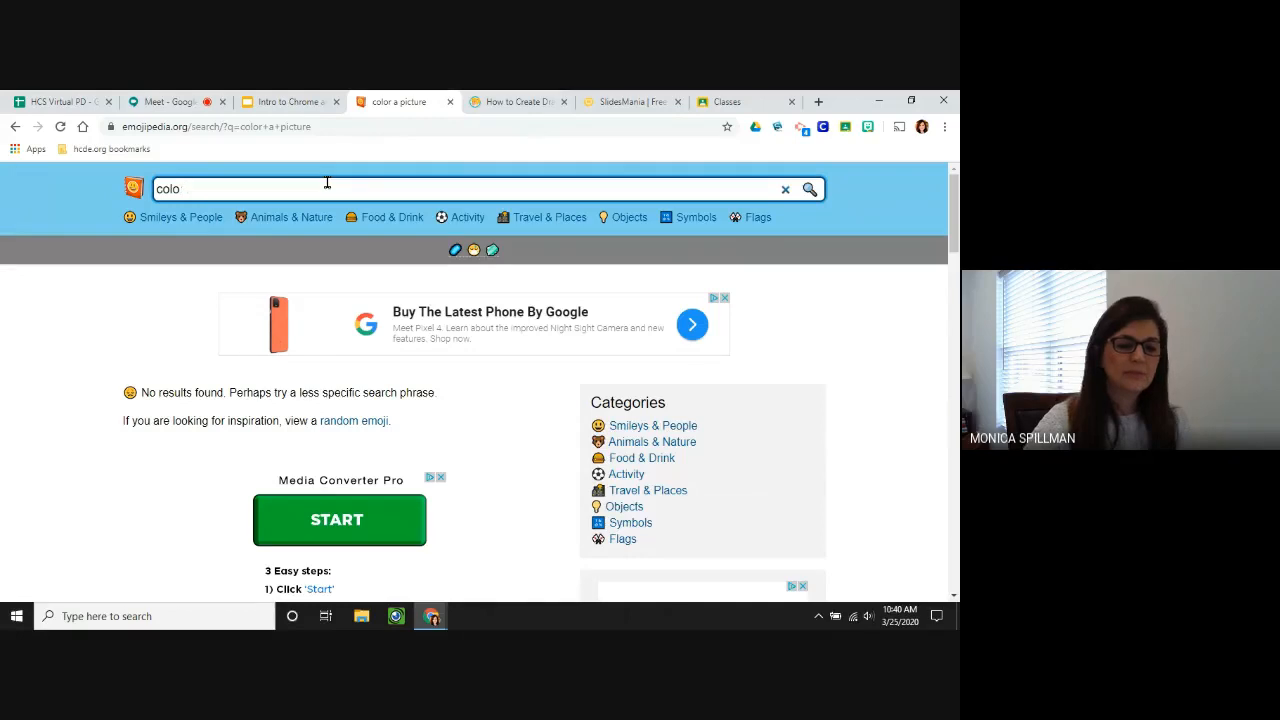
pyautogui.write('crayon')
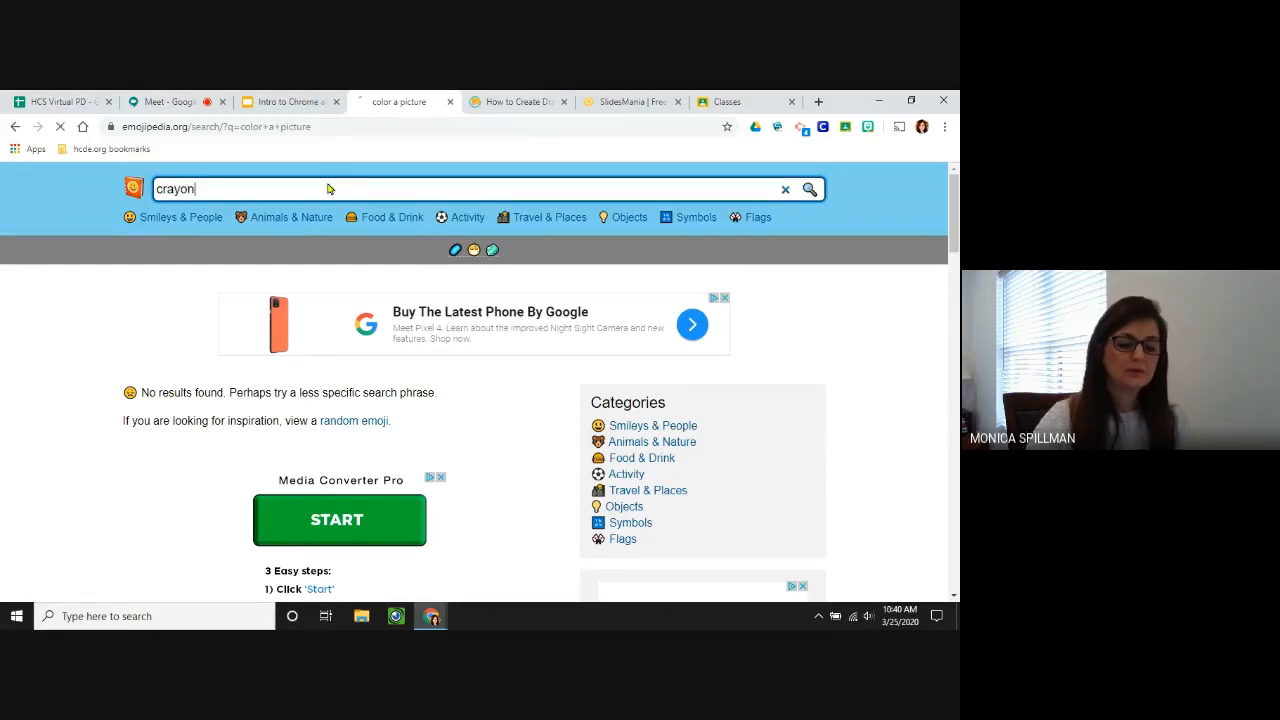
pyautogui.press('Return')
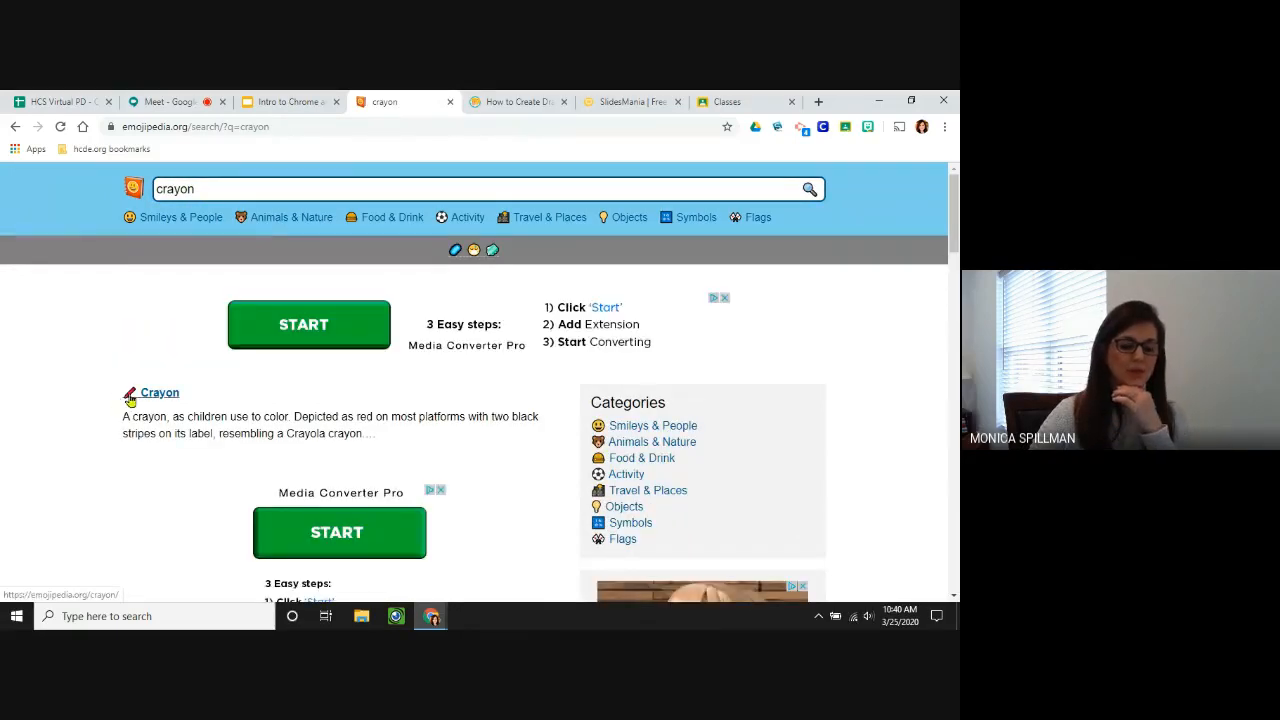
pyautogui.click(240, 192)
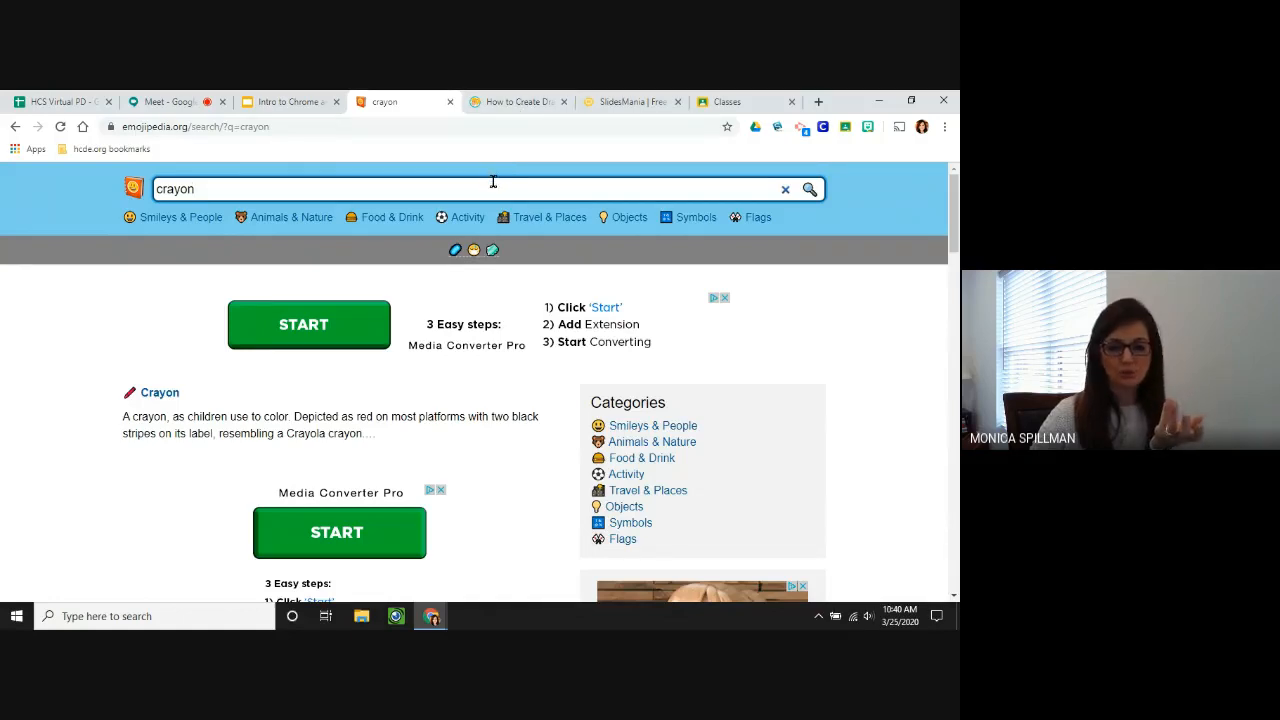
pyautogui.click(297, 102)
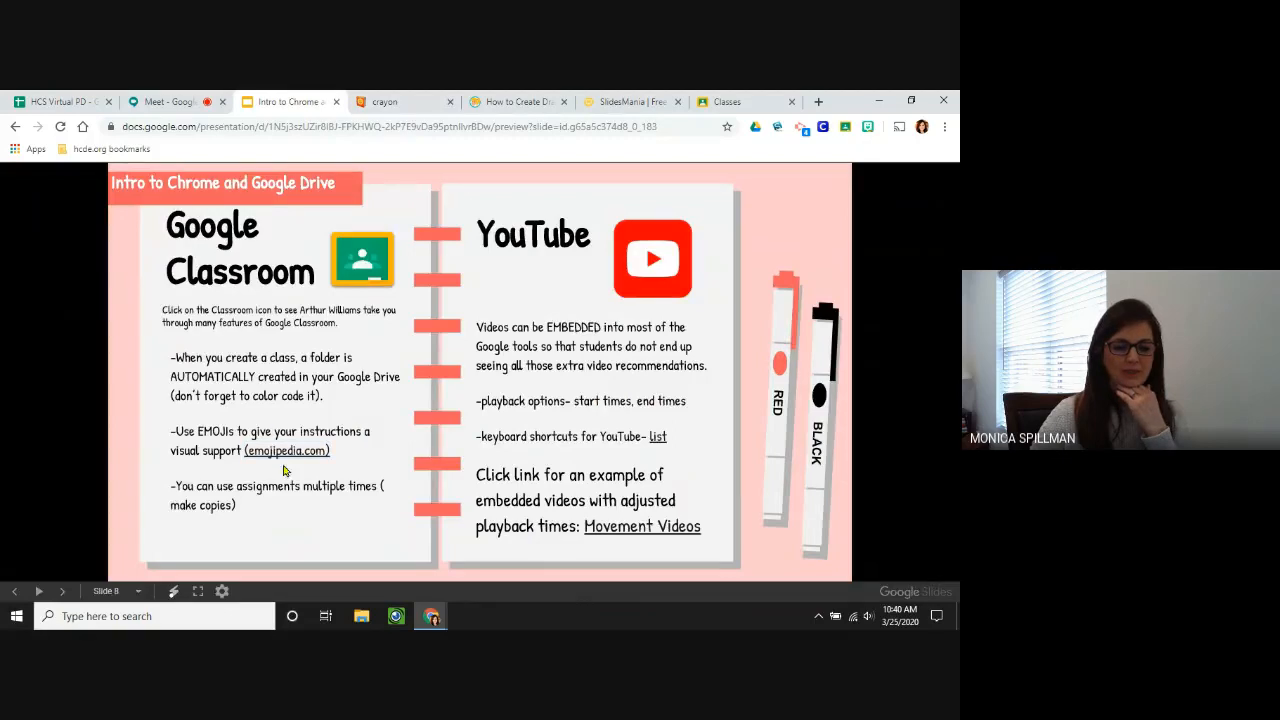